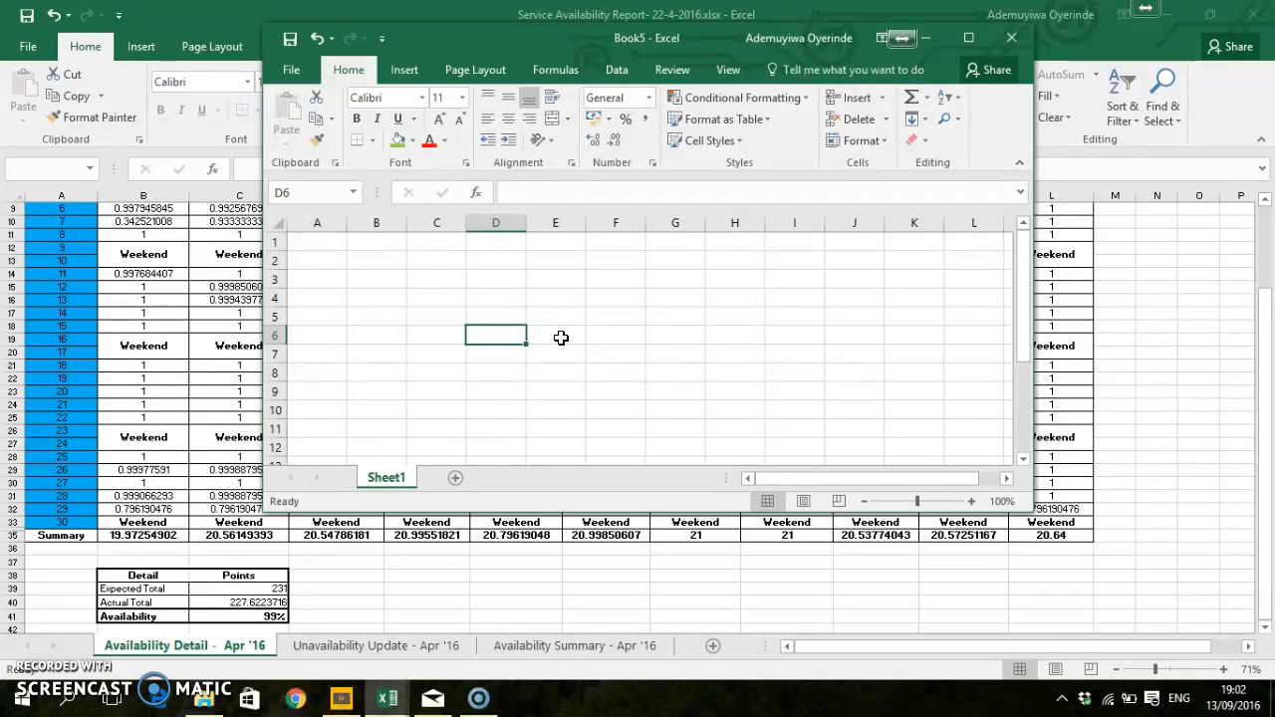
left_click(390, 315)
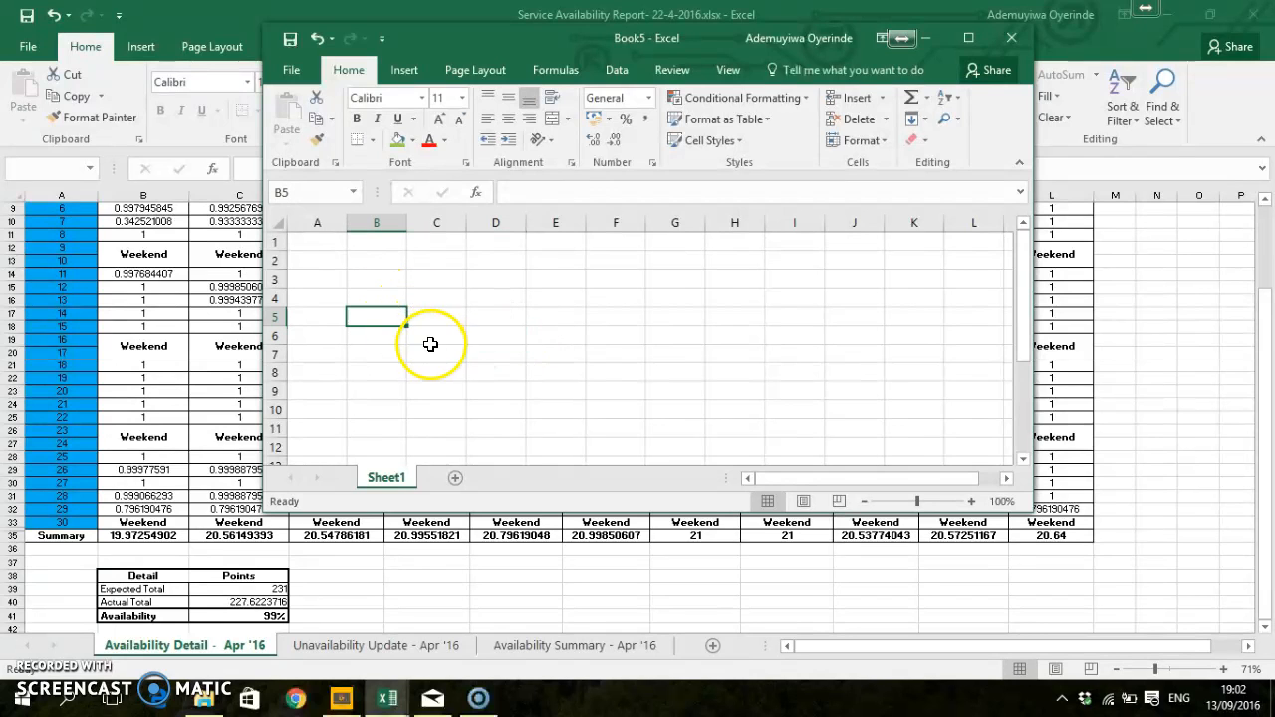
left_click(430, 343)
left_click(460, 449)
left_click(730, 39)
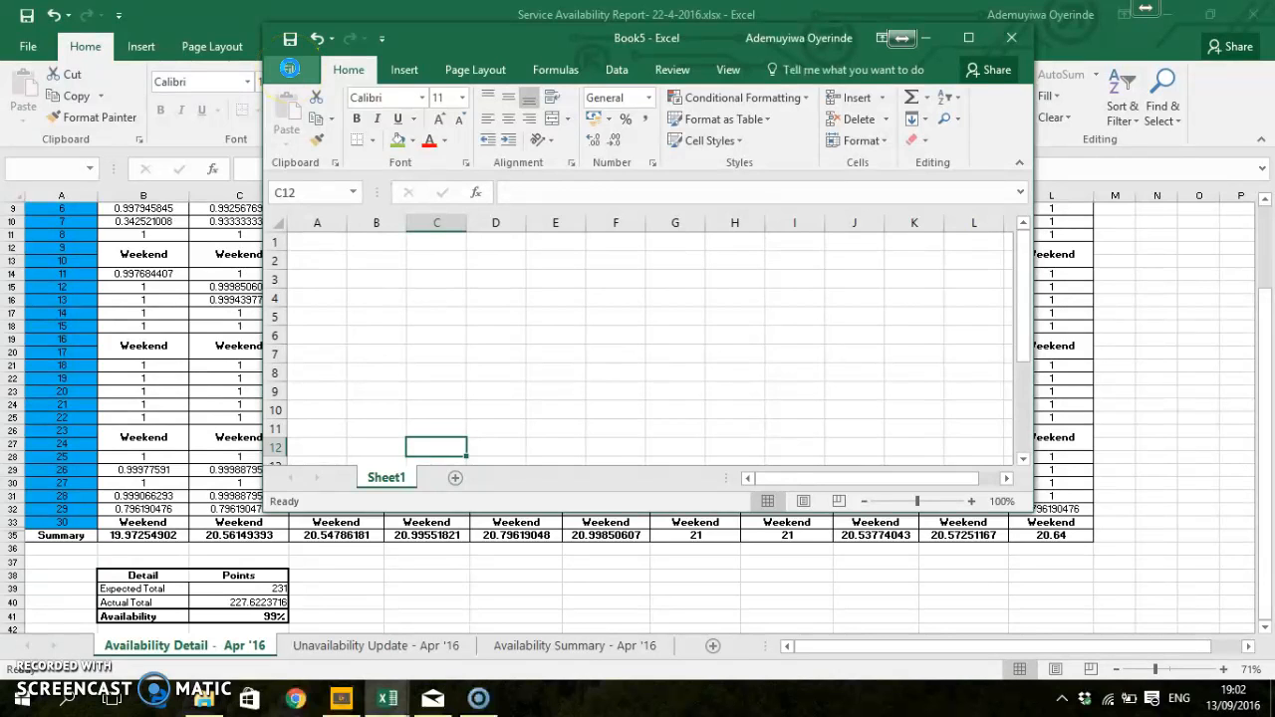
Step: Save the blank workbook as Service Availability in the Dropbox folder as an Excel Workbook, replacing the existing file
left_click(290, 67)
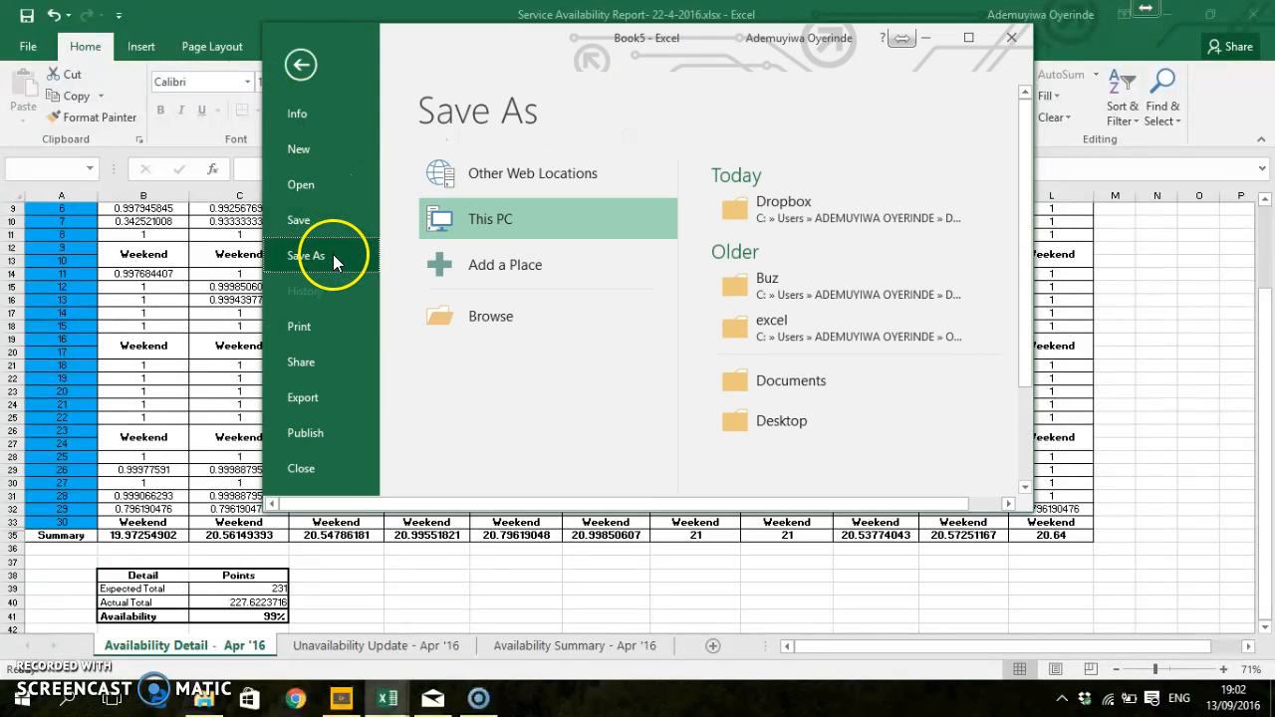
left_click(803, 206)
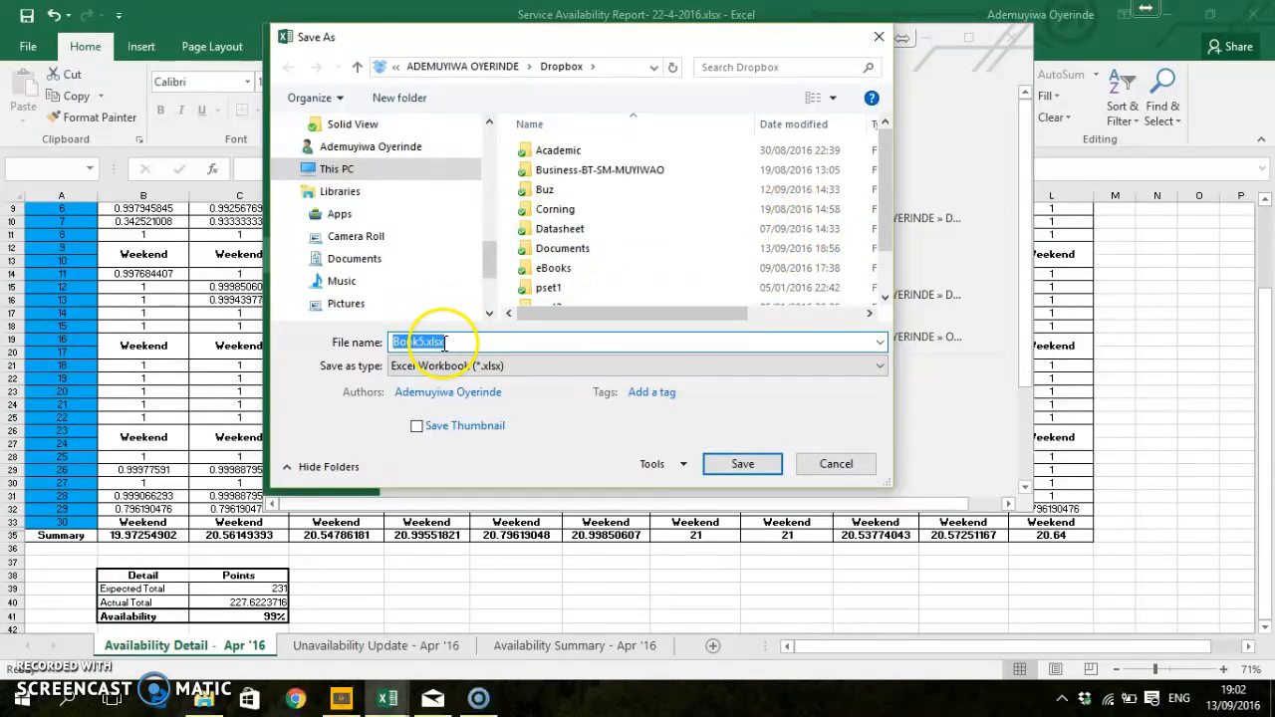
type("Serv")
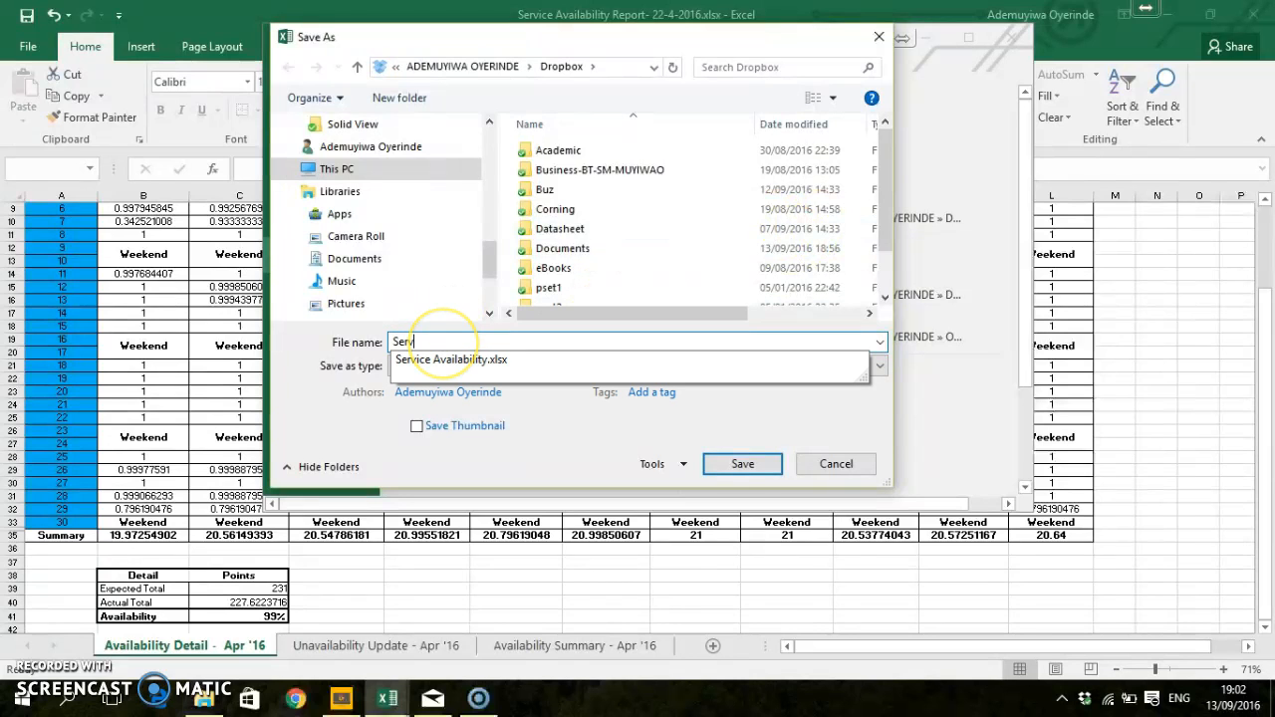
left_click(518, 362)
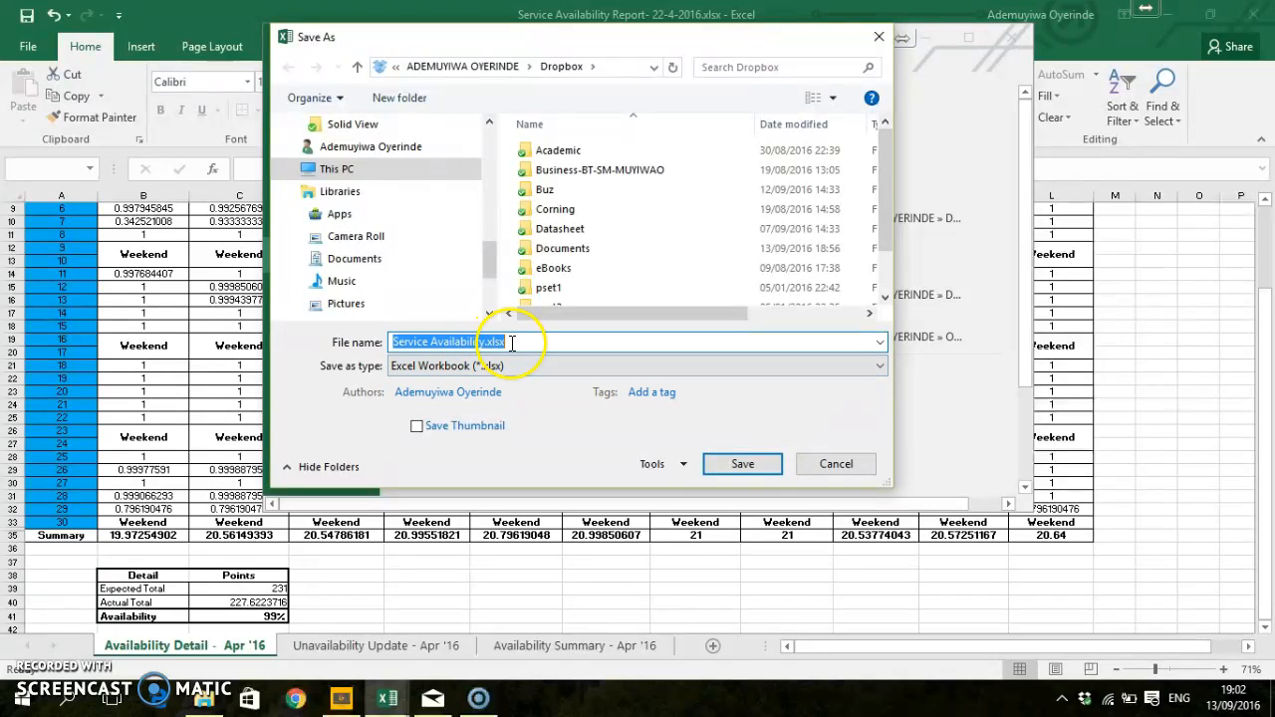
left_click(513, 341)
key("BackSpace")
key("BackSpace")
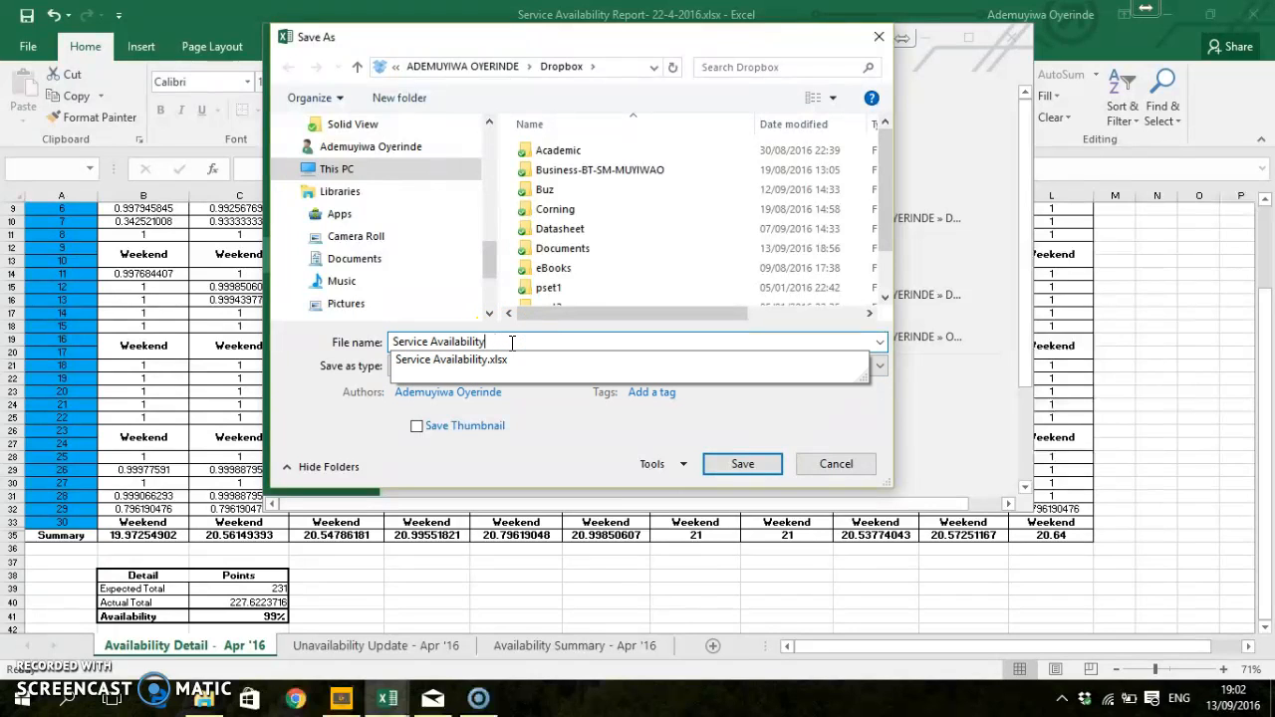
left_click(574, 439)
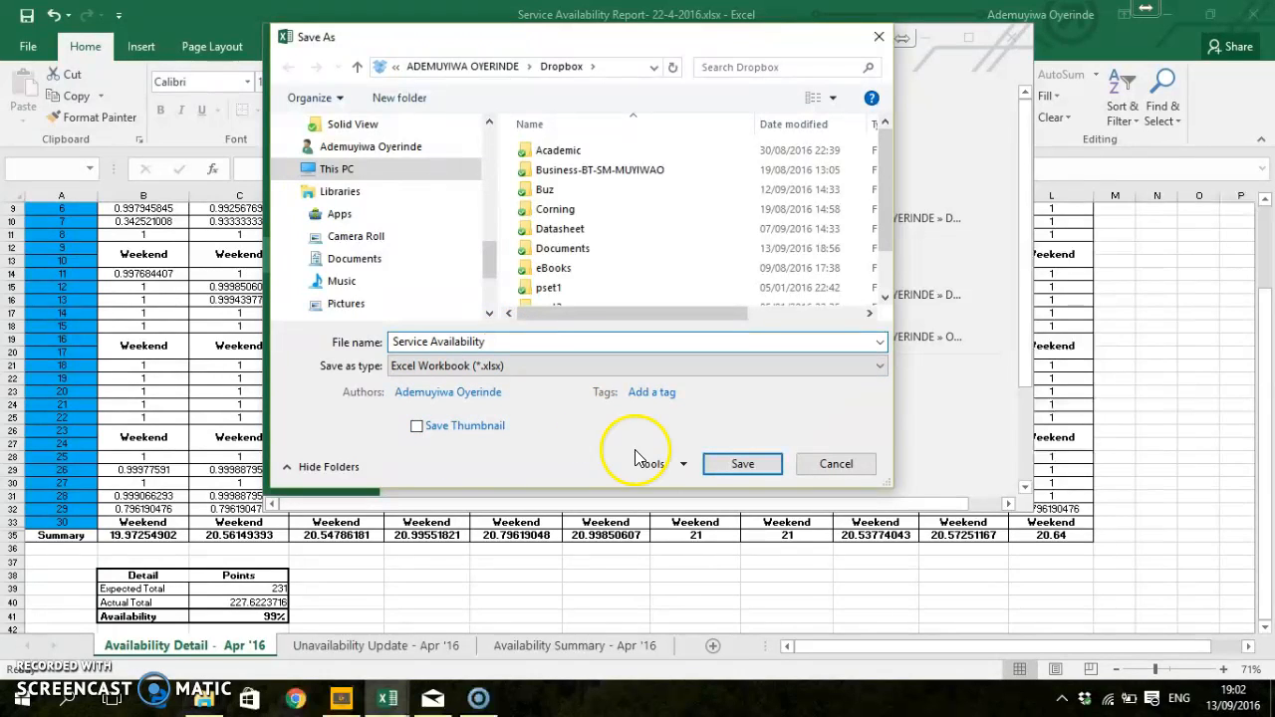
left_click(717, 464)
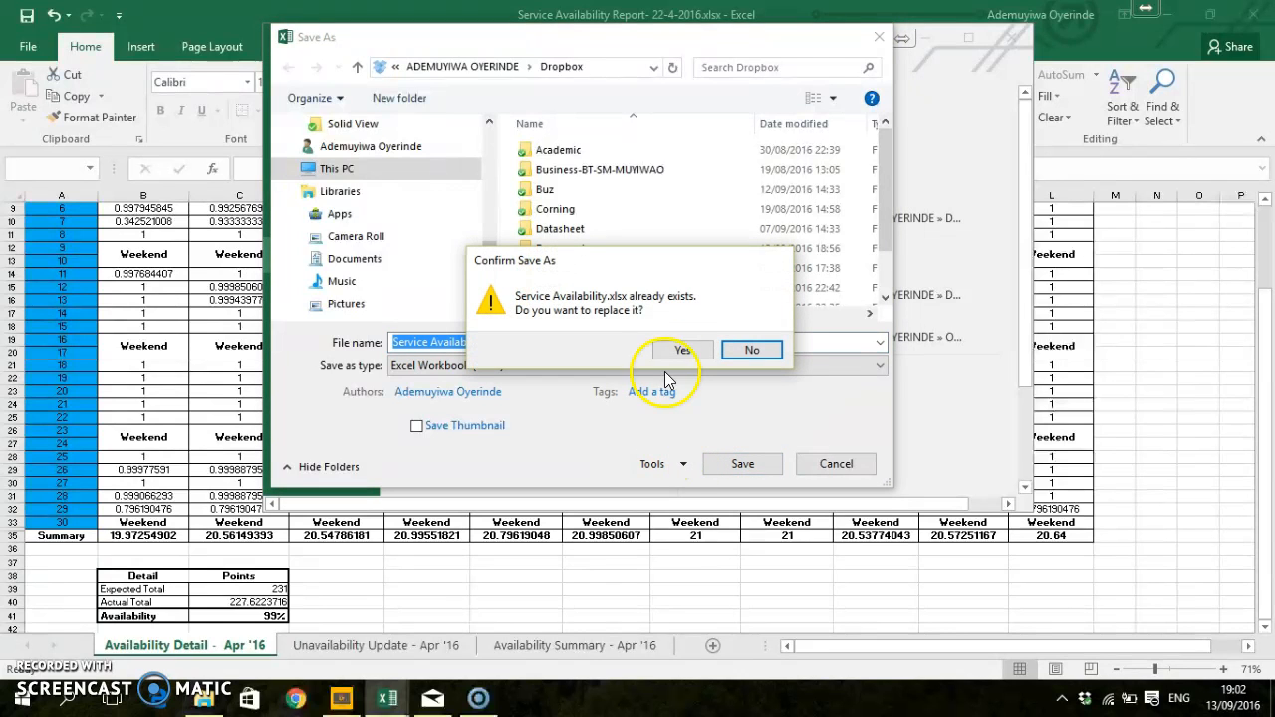
left_click(683, 349)
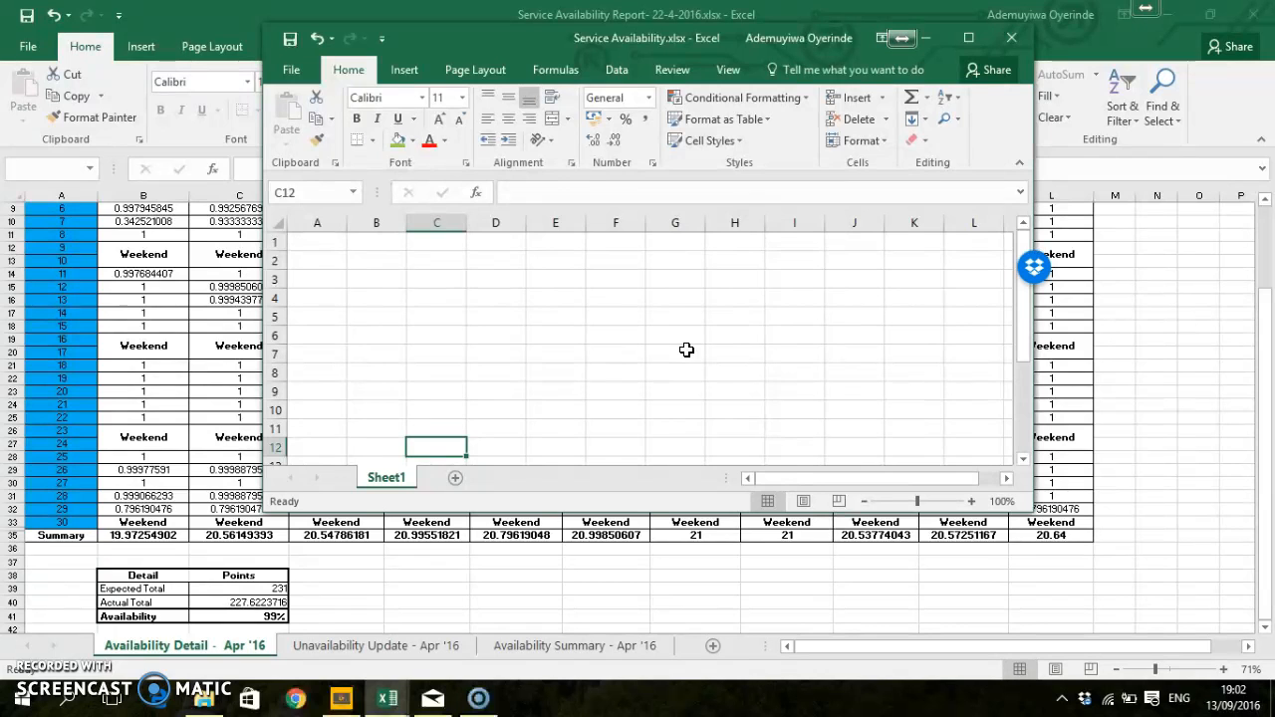
left_click(433, 318)
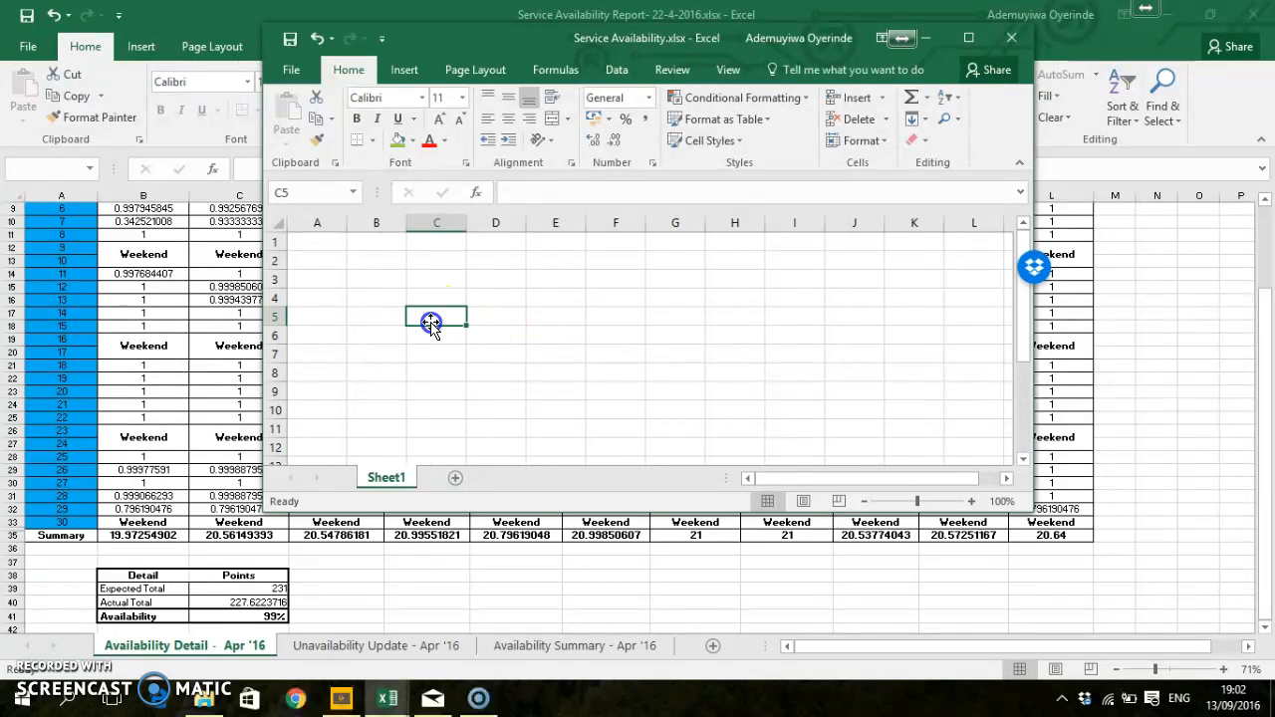
left_click(330, 247)
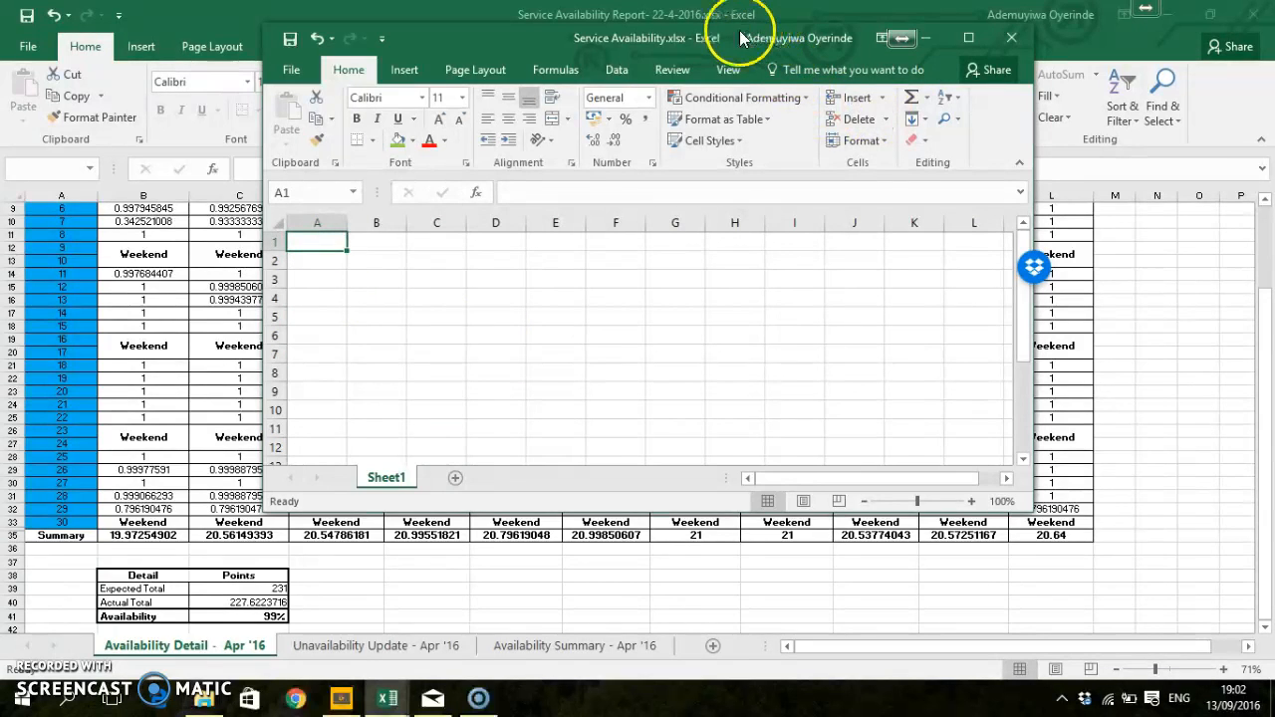
left_click(366, 337)
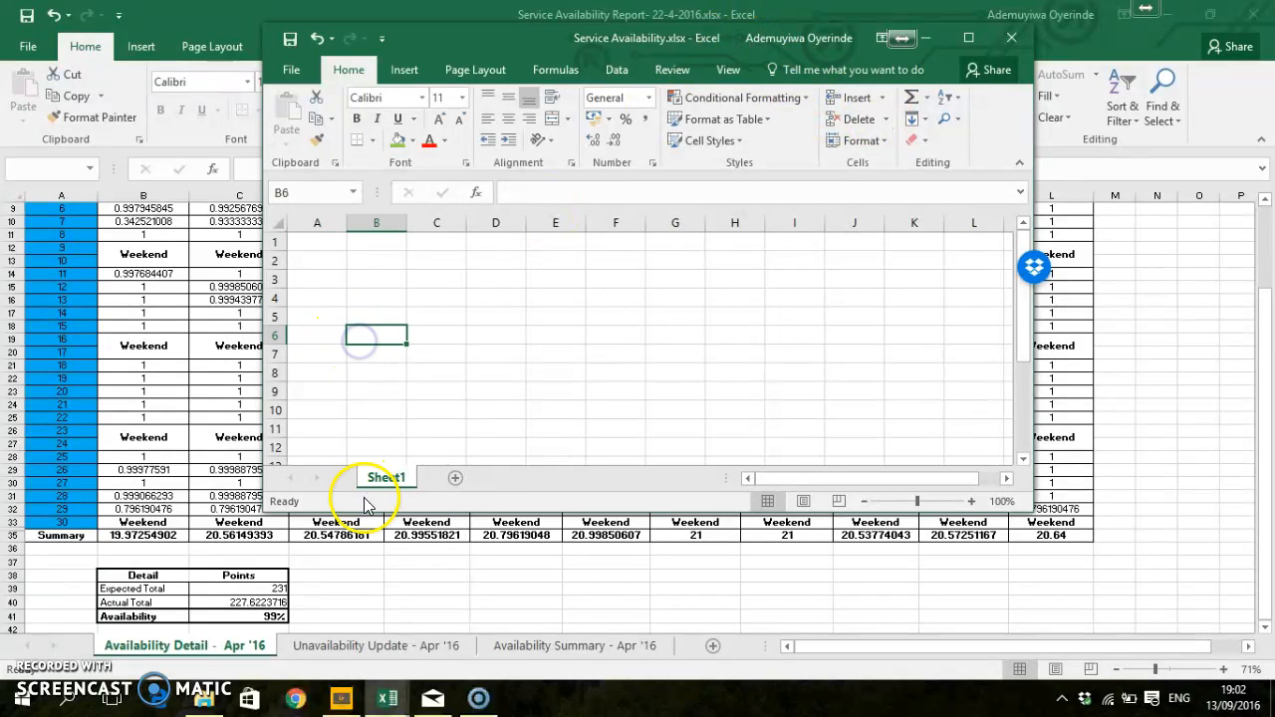
double_click(390, 477)
left_click(389, 477)
left_click(435, 413)
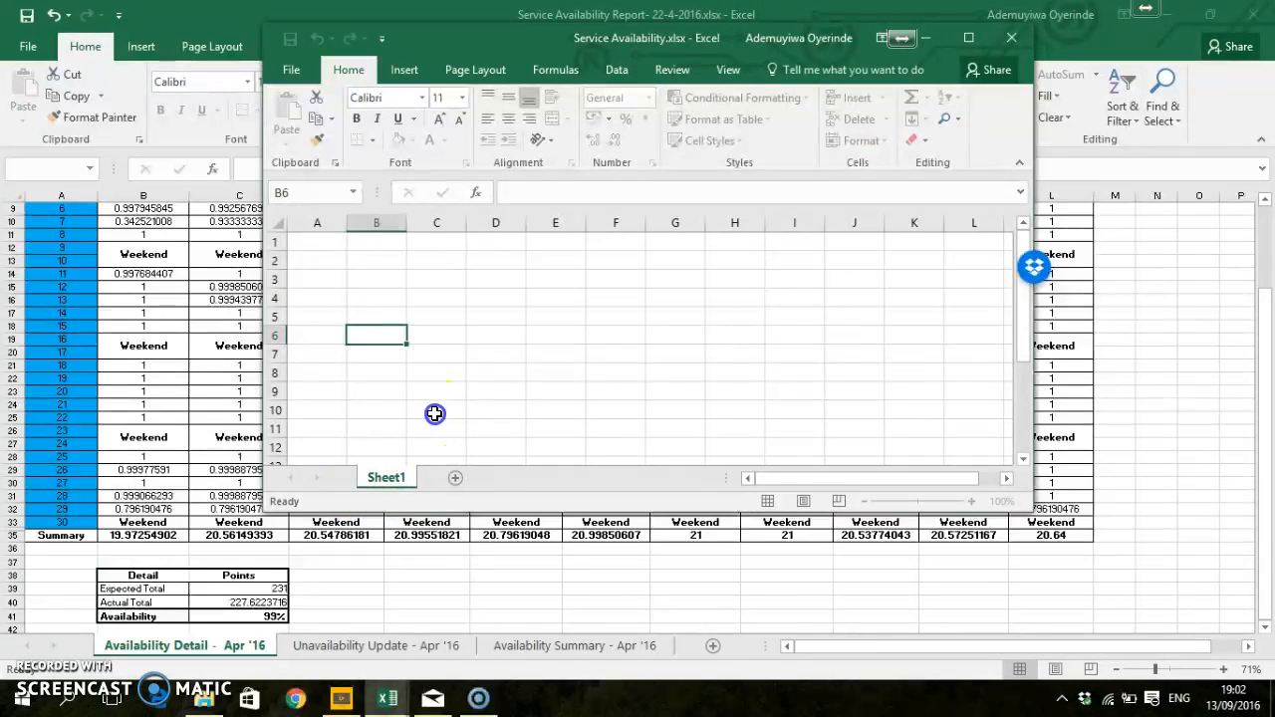
Step: Add two more worksheets after Sheet1 in the Service Availability workbook
left_click(454, 477)
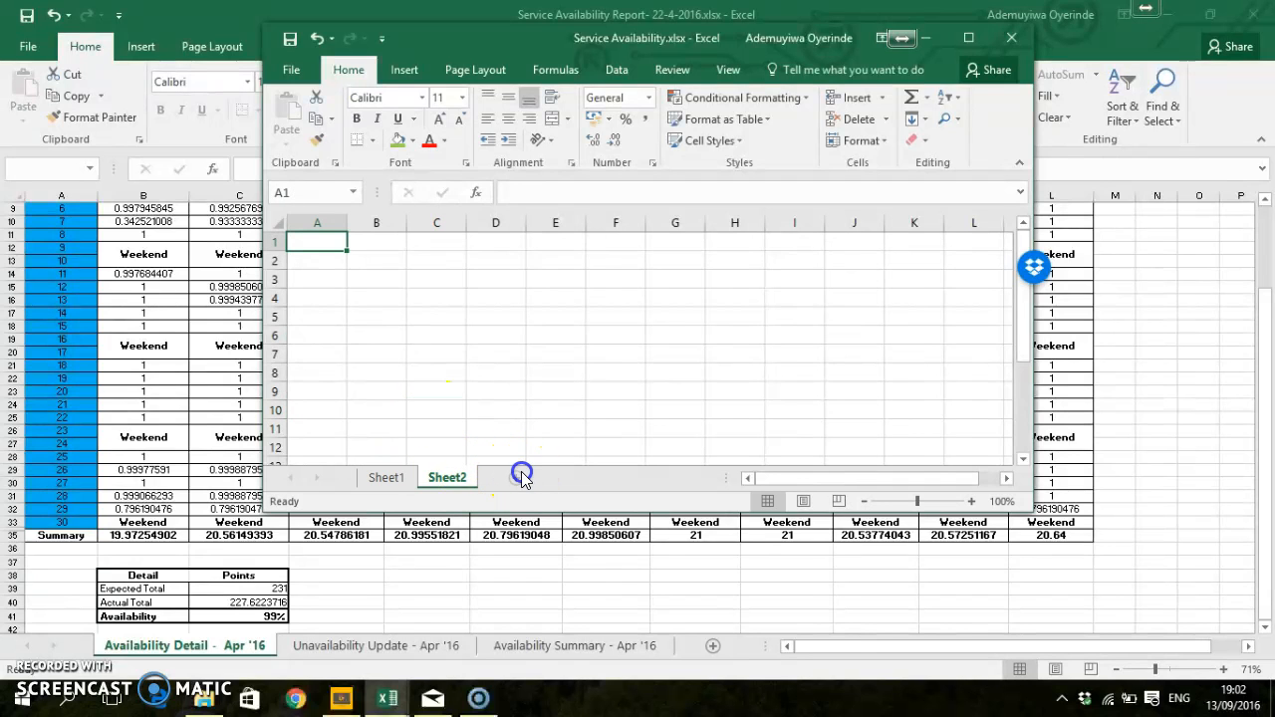
left_click(522, 478)
left_click_drag(435, 354, 445, 436)
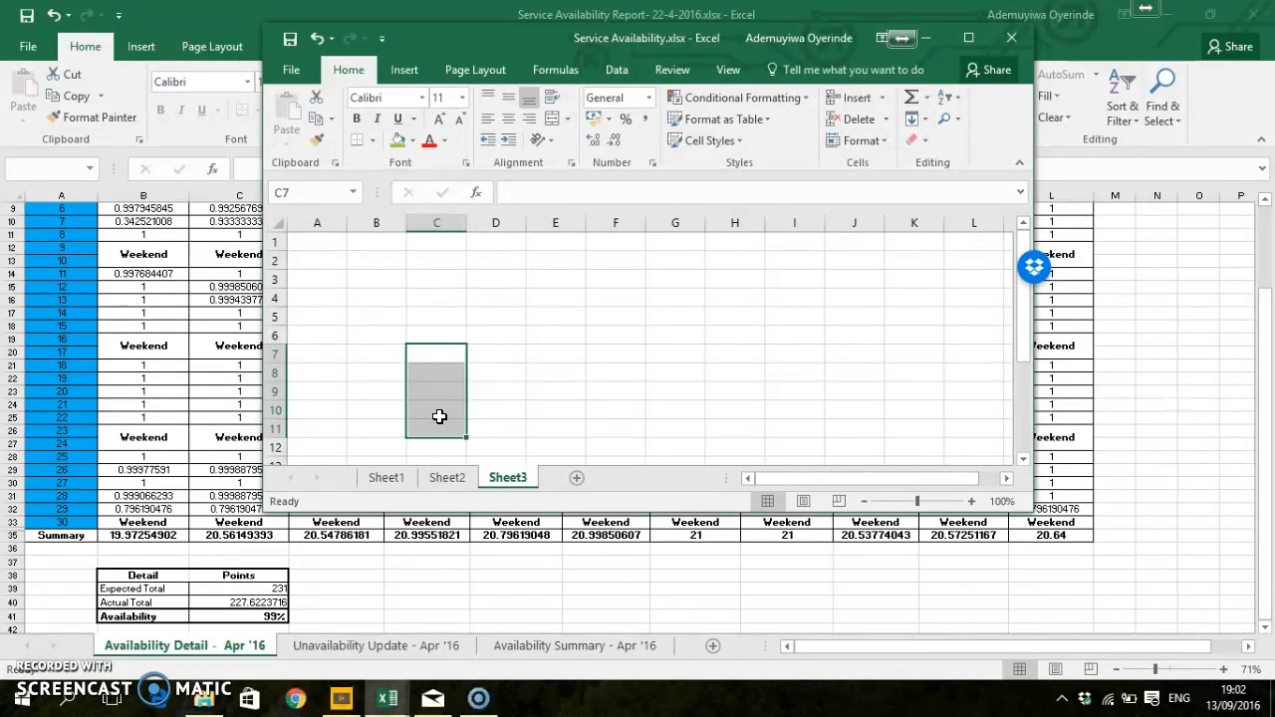
left_click(439, 416)
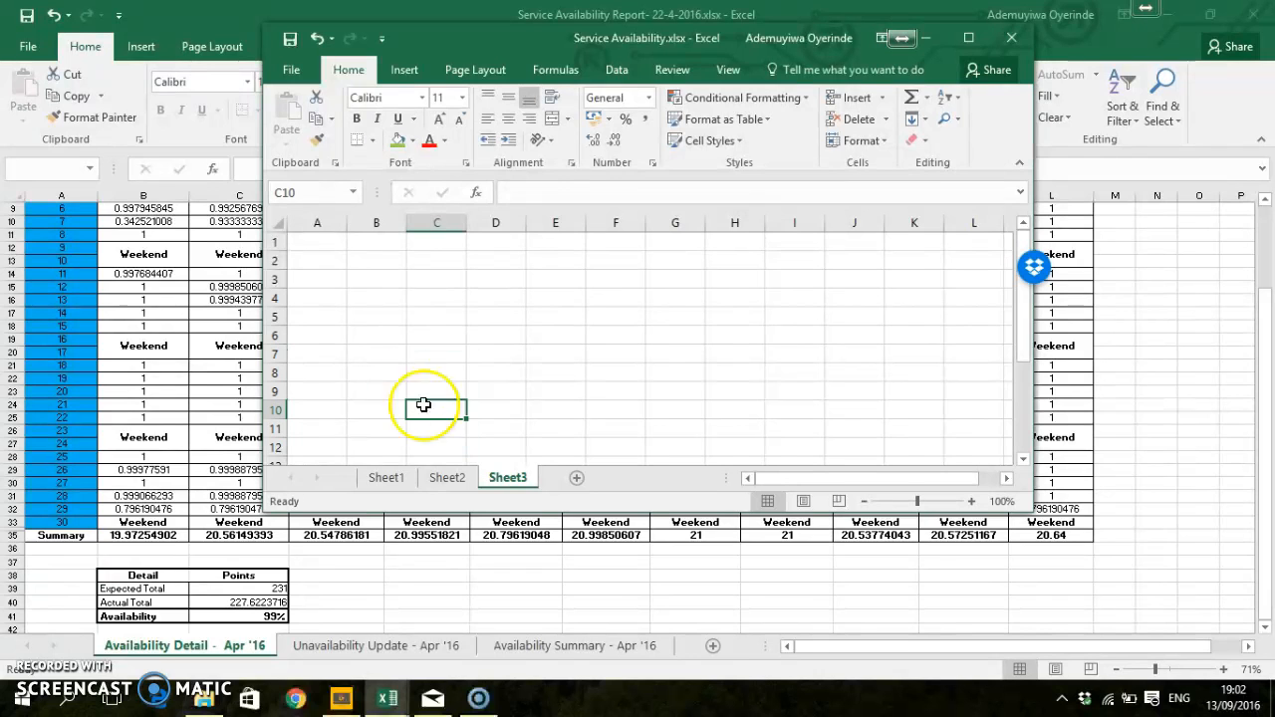
Step: Rename Sheet1 as "Availability Detail - Sept '16"
right_click(386, 482)
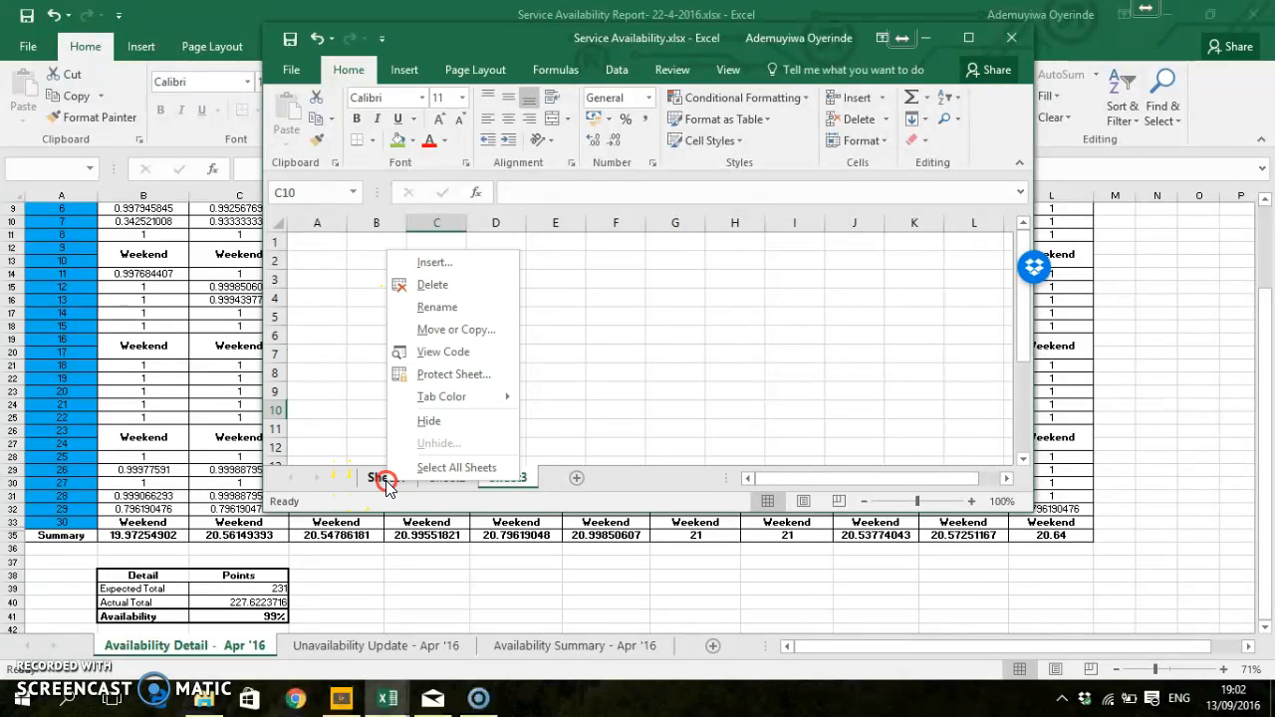
left_click(435, 308)
type("a")
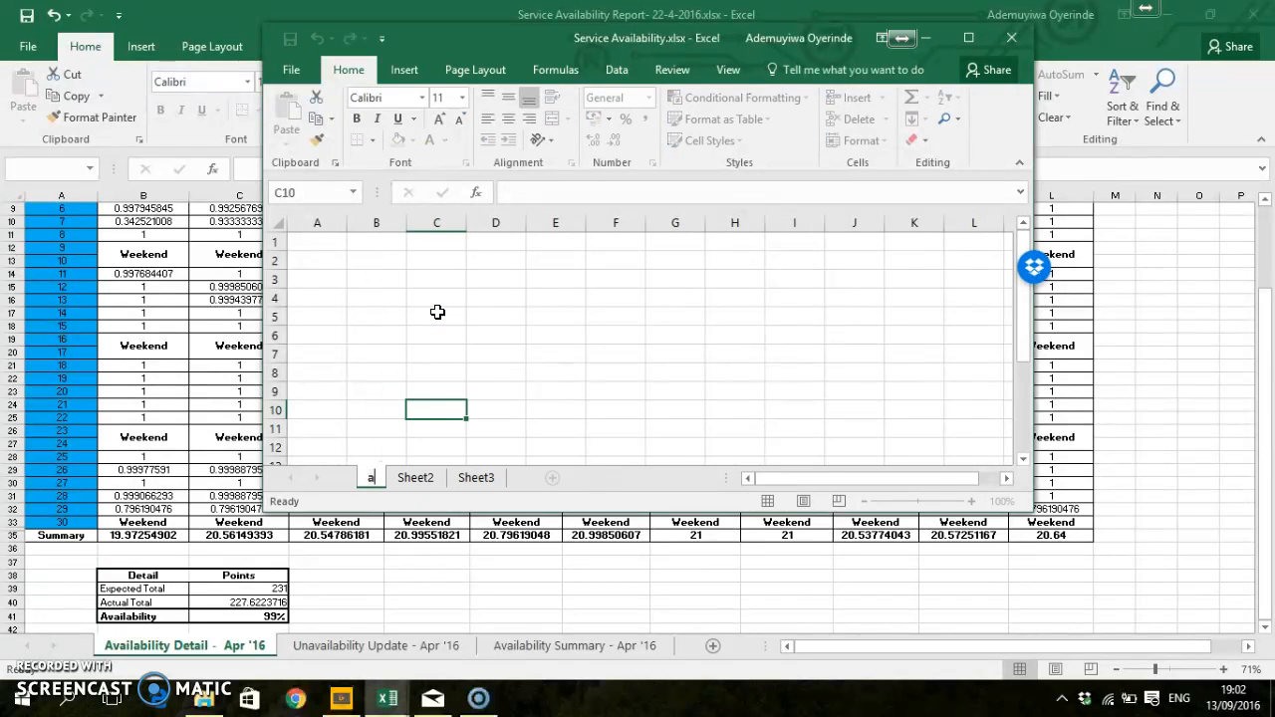
type("VAILAI")
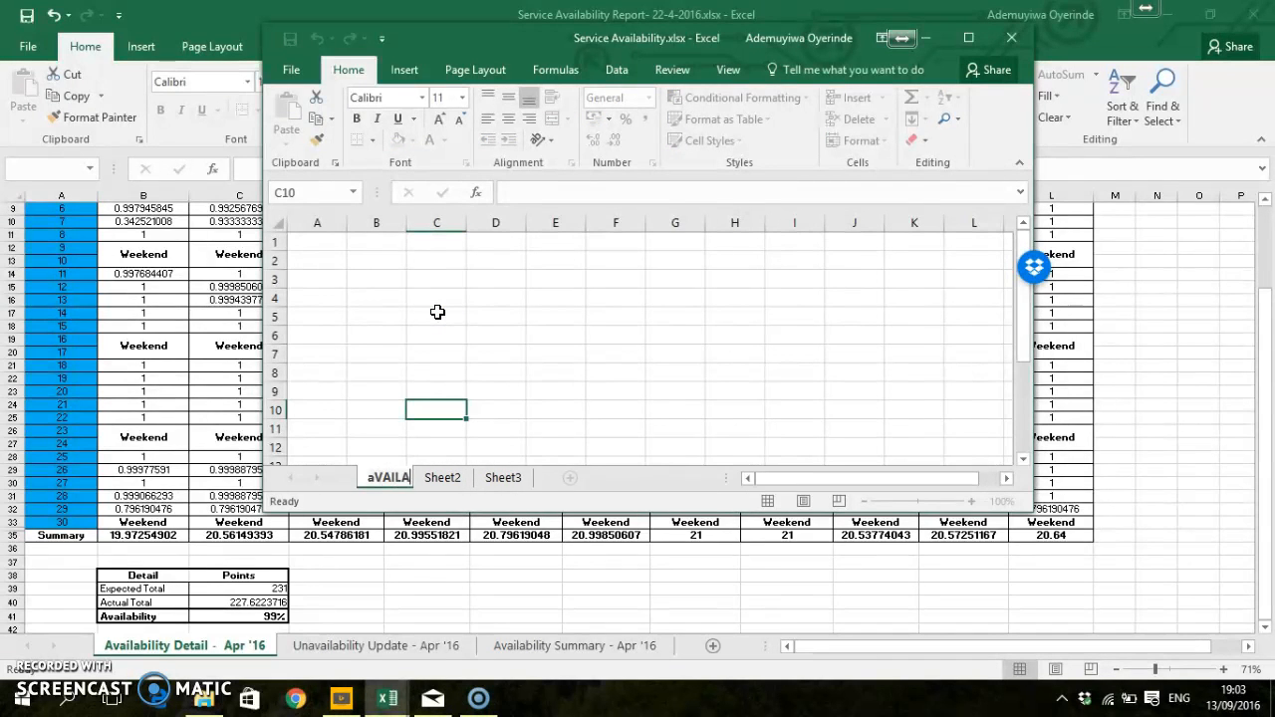
key("BackSpace")
key("BackSpace")
key("BackSpace")
key("BackSpace")
key("BackSpace")
key("BackSpace")
key("BackSpace")
type("Ava")
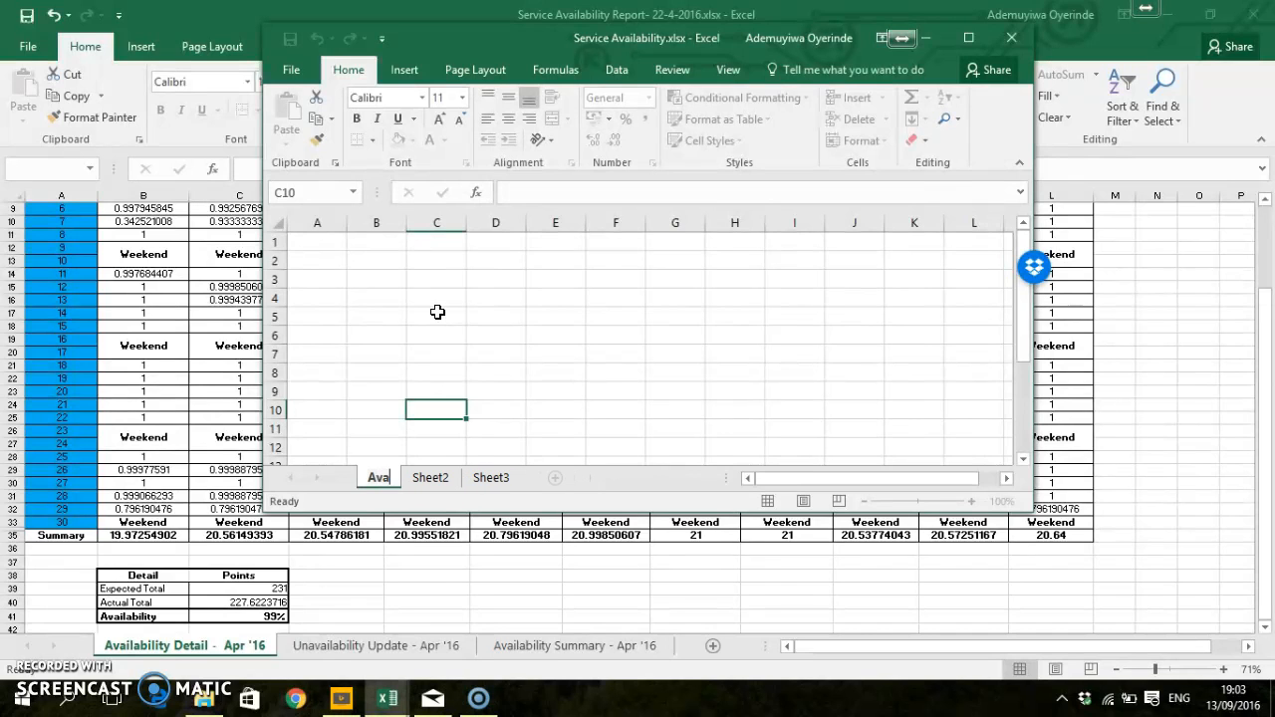
type("ilab")
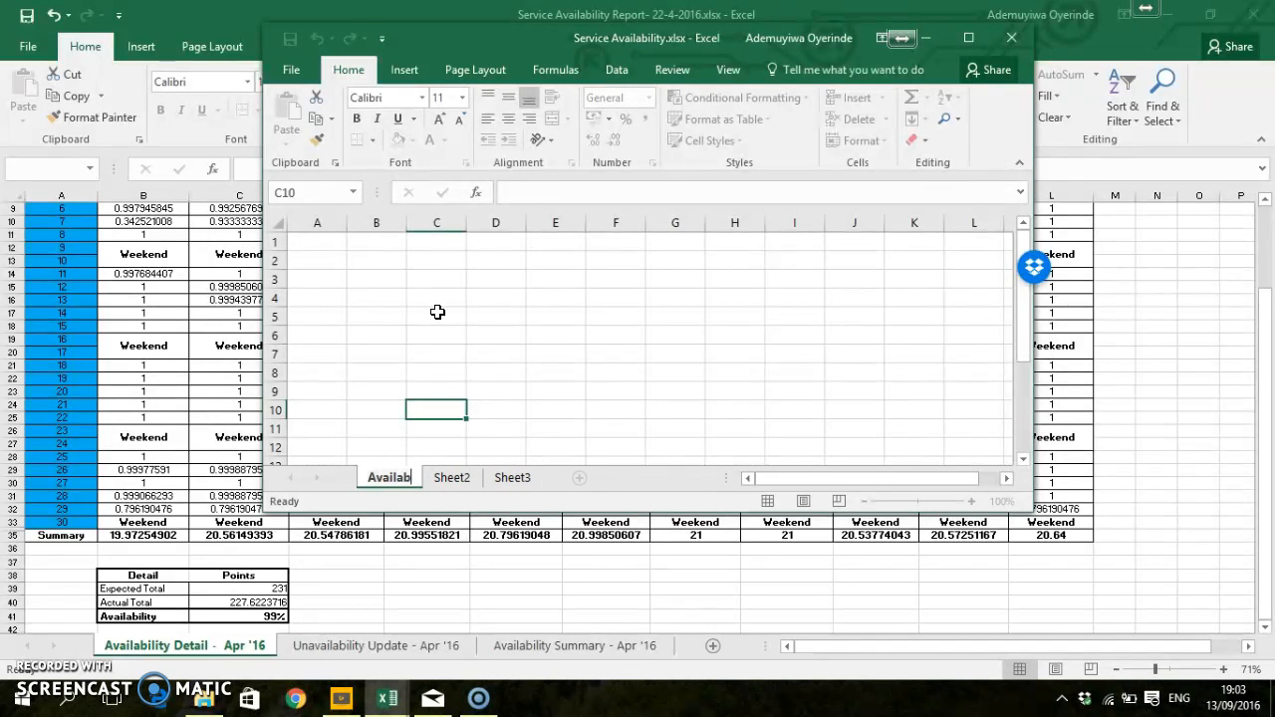
type("ility D")
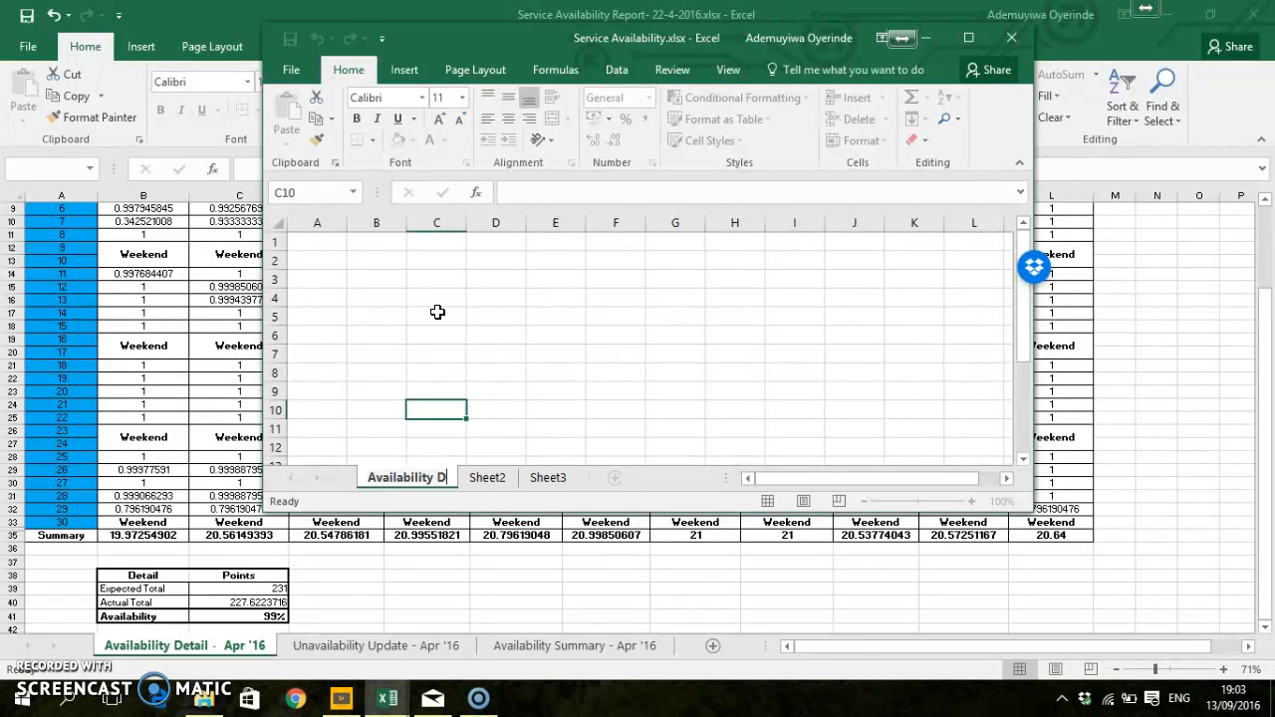
type("etail")
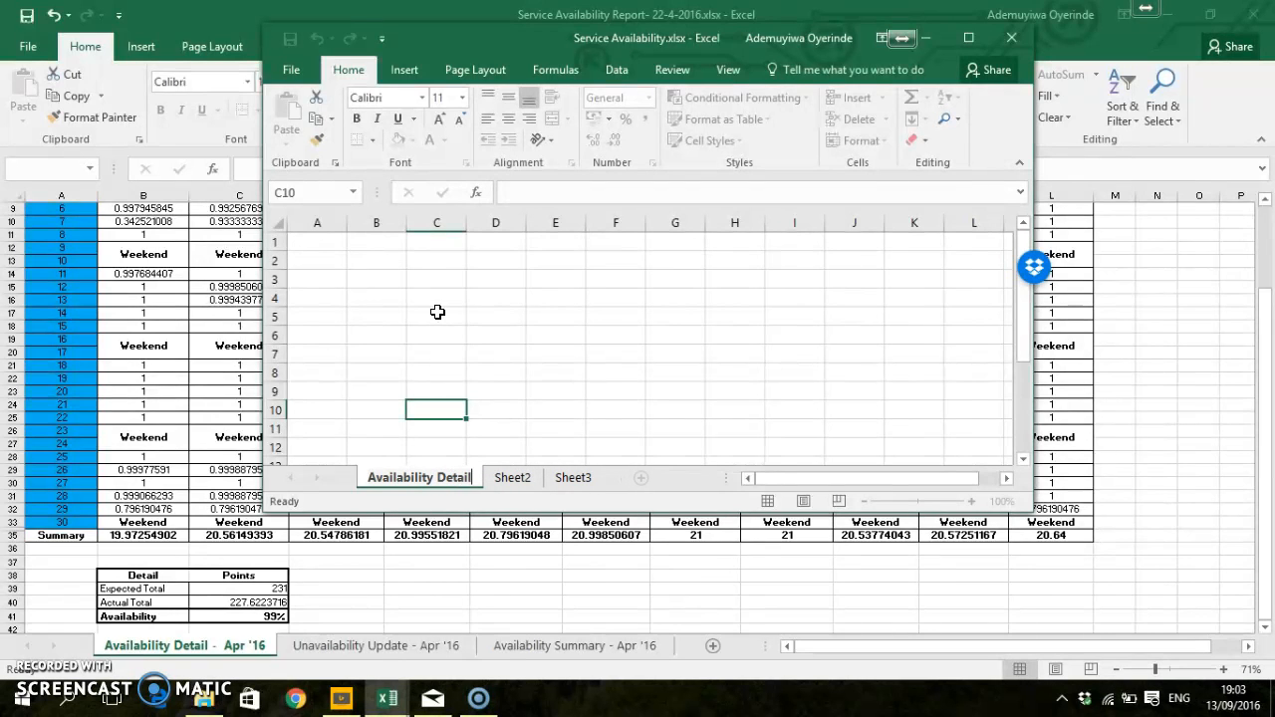
type(" - Sept")
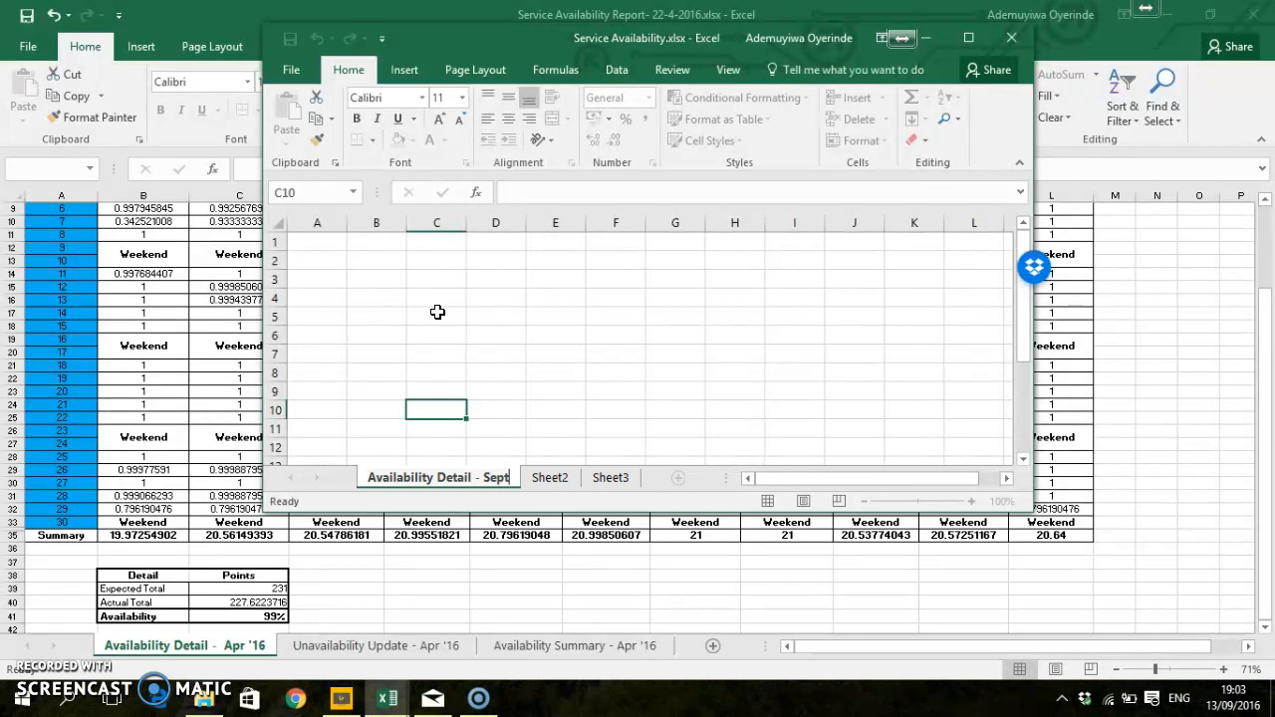
type(" '16")
key("Return")
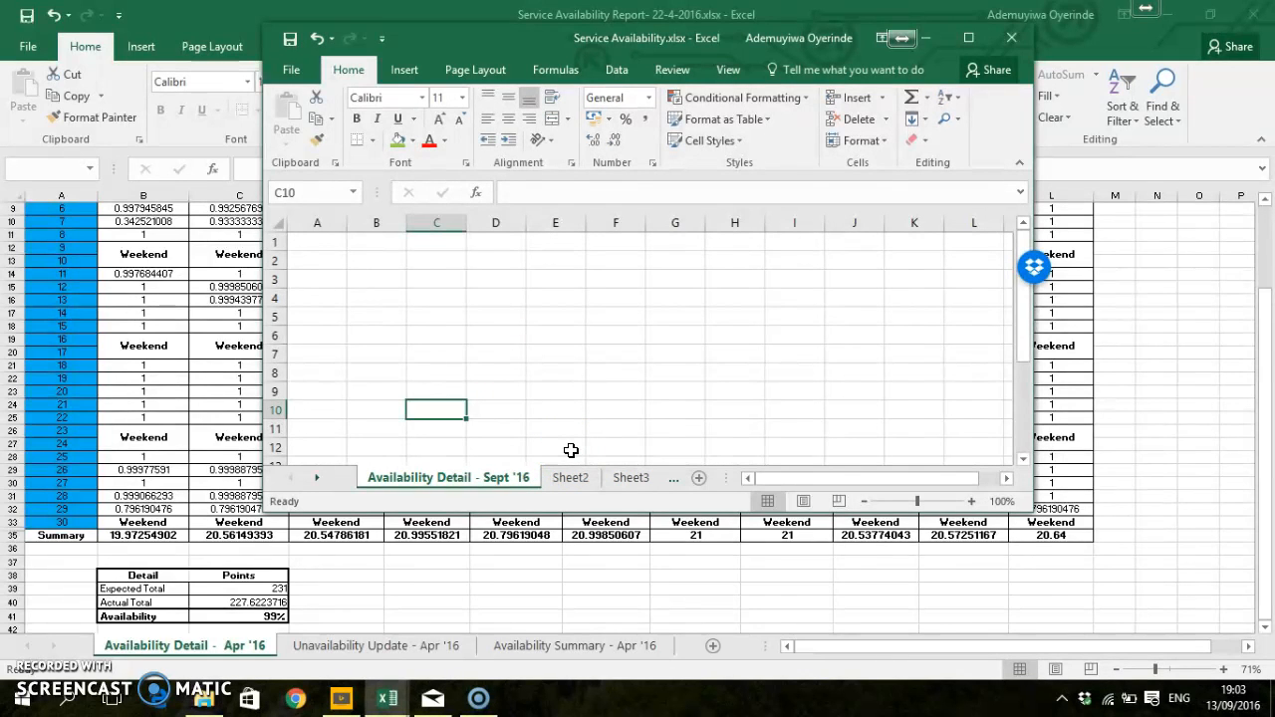
Step: Rename Sheet2 as "Unavailability Update - Sep '16"
key("ctrl+Page_Down")
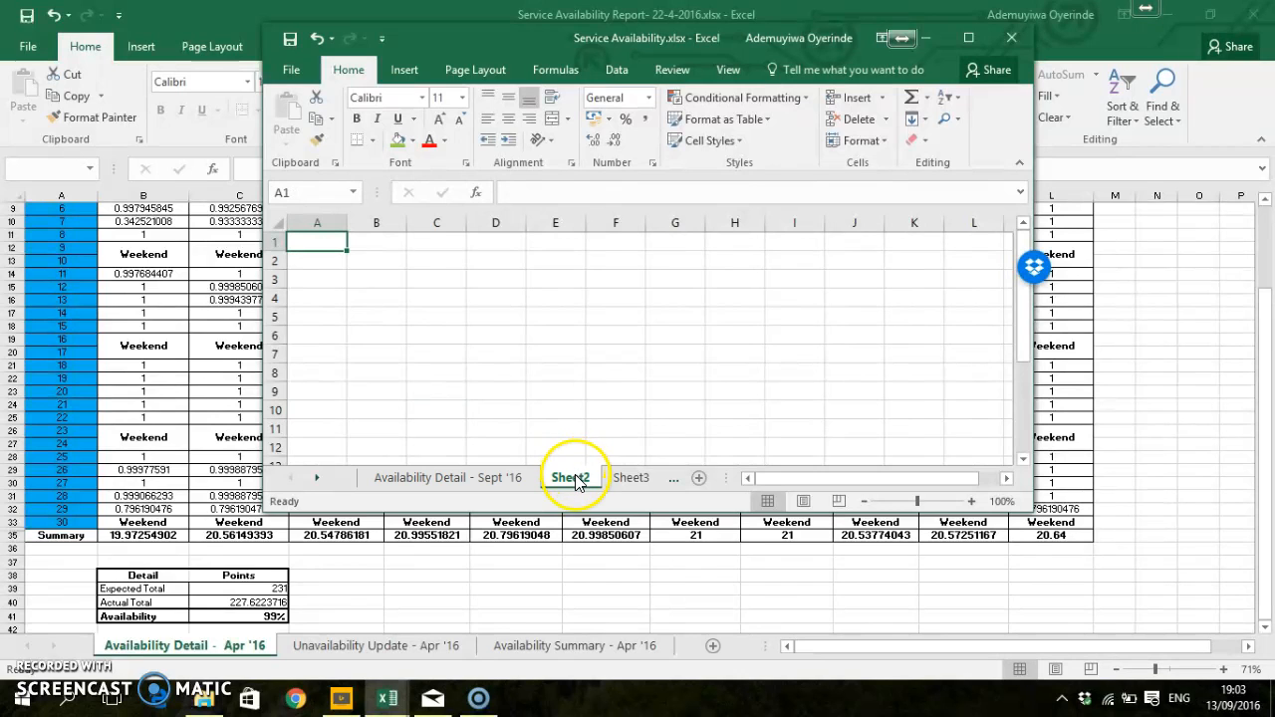
right_click(570, 478)
left_click(620, 310)
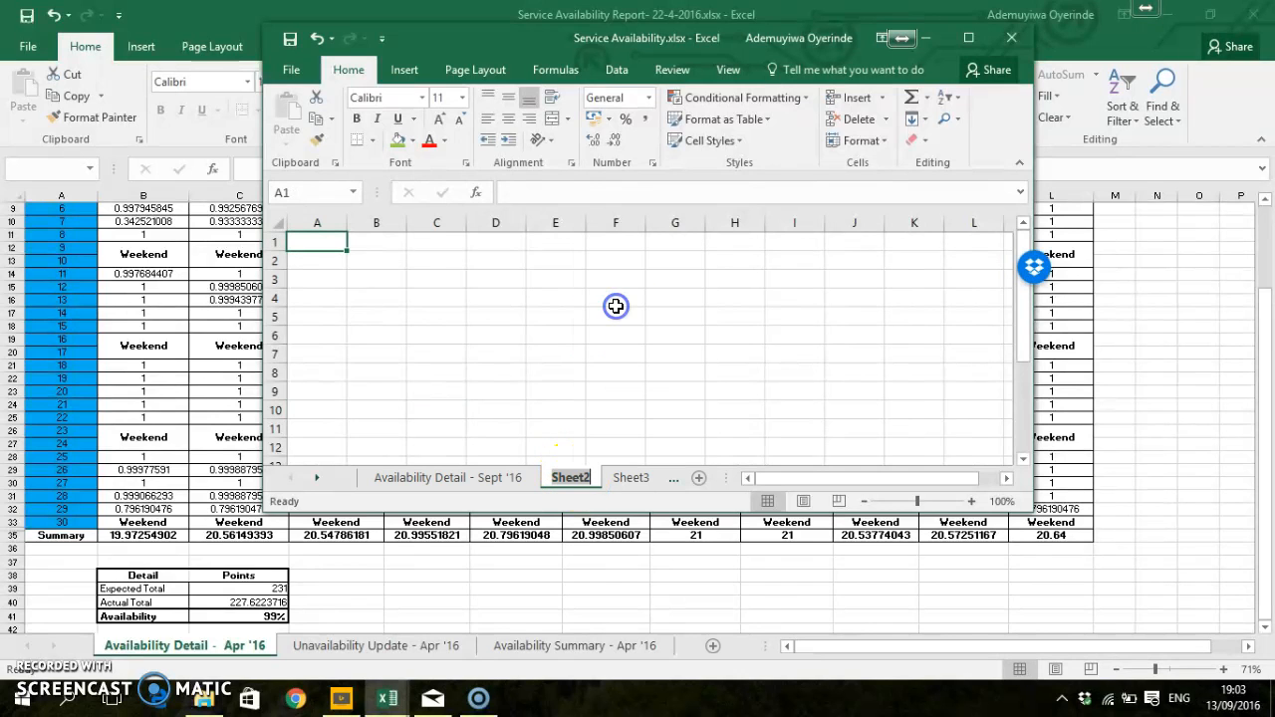
type("Unavail")
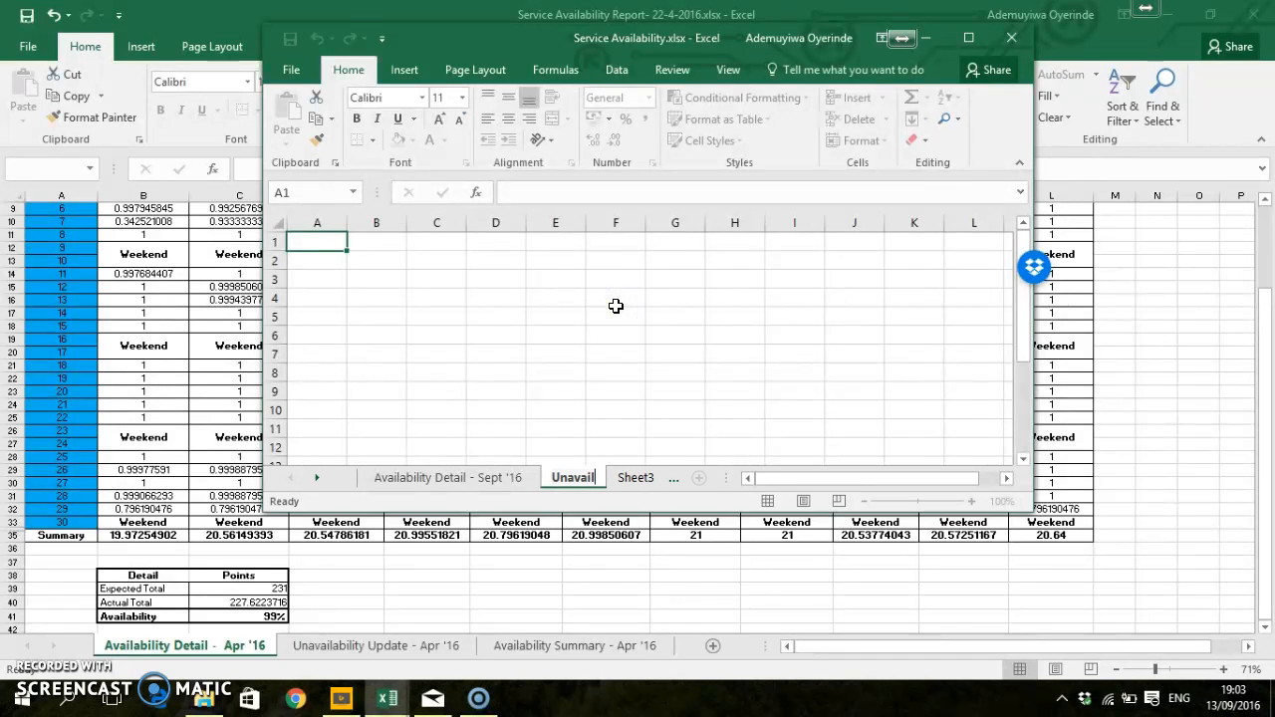
type("abilit")
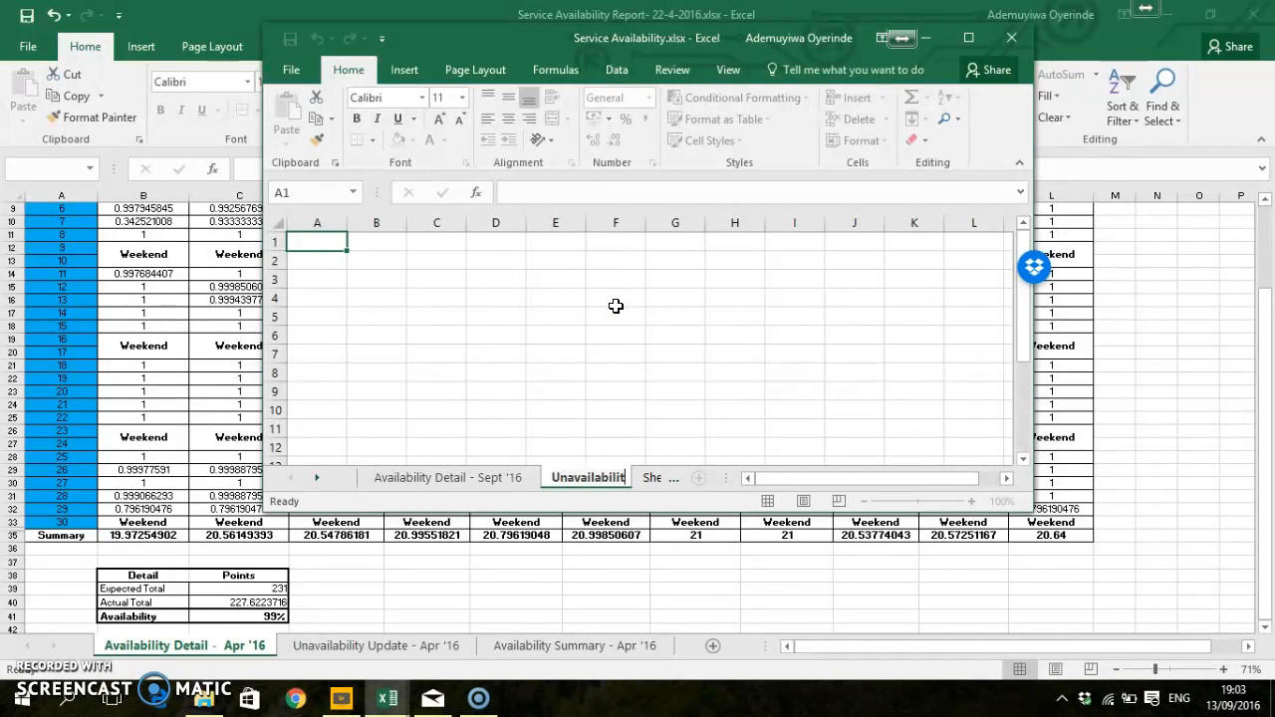
type("y Update")
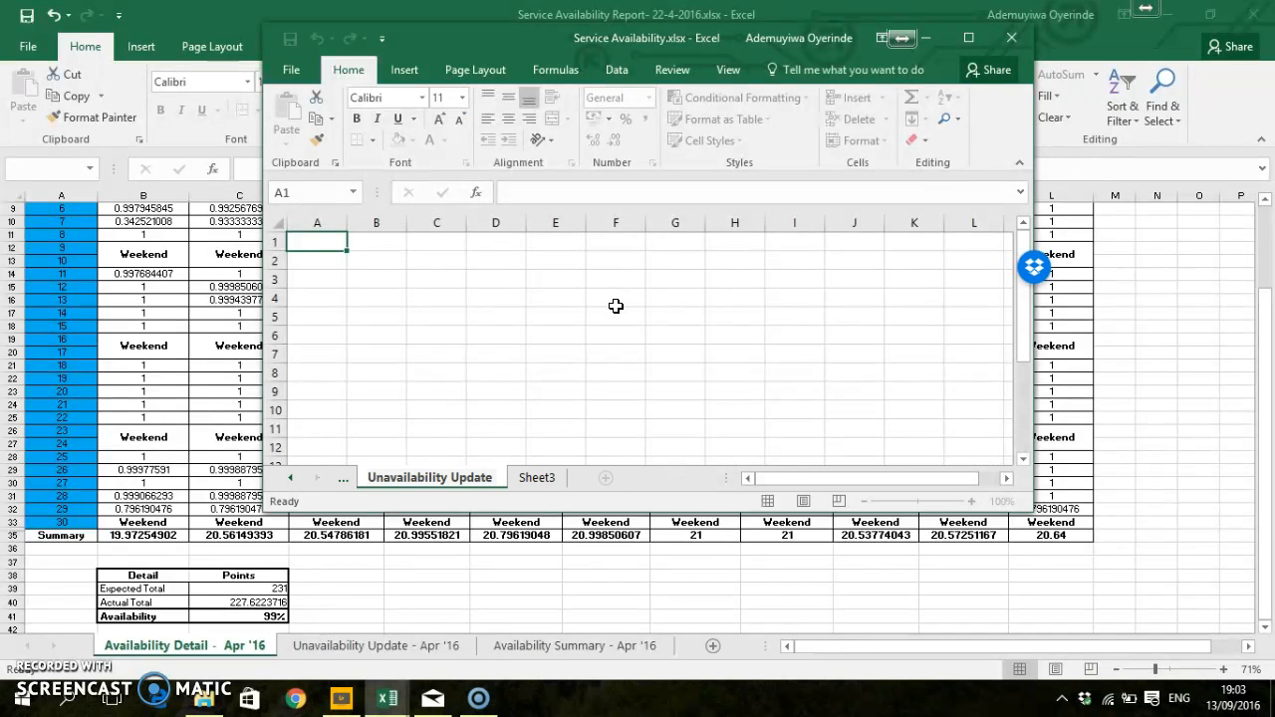
type(" - Sept")
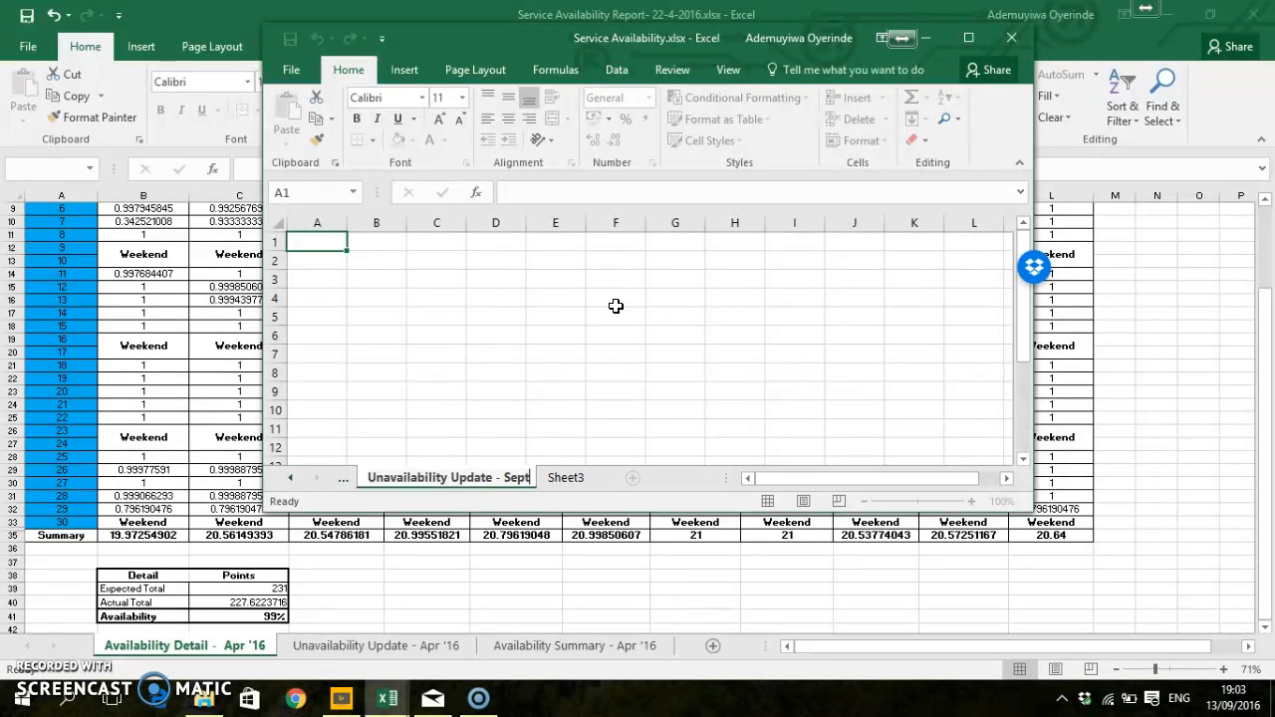
type(" '1")
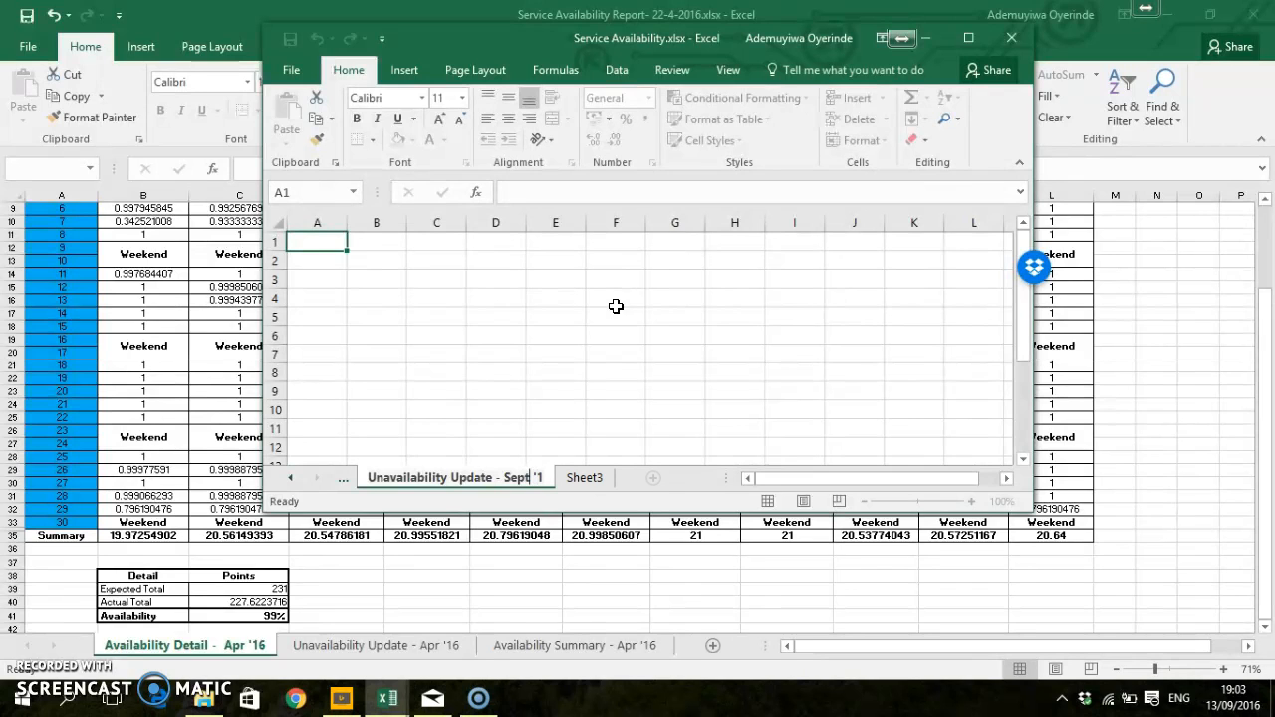
key("Left")
key("Left")
key("Left")
key("BackSpace")
type("5")
key("BackSpace")
type("6")
left_click(572, 339)
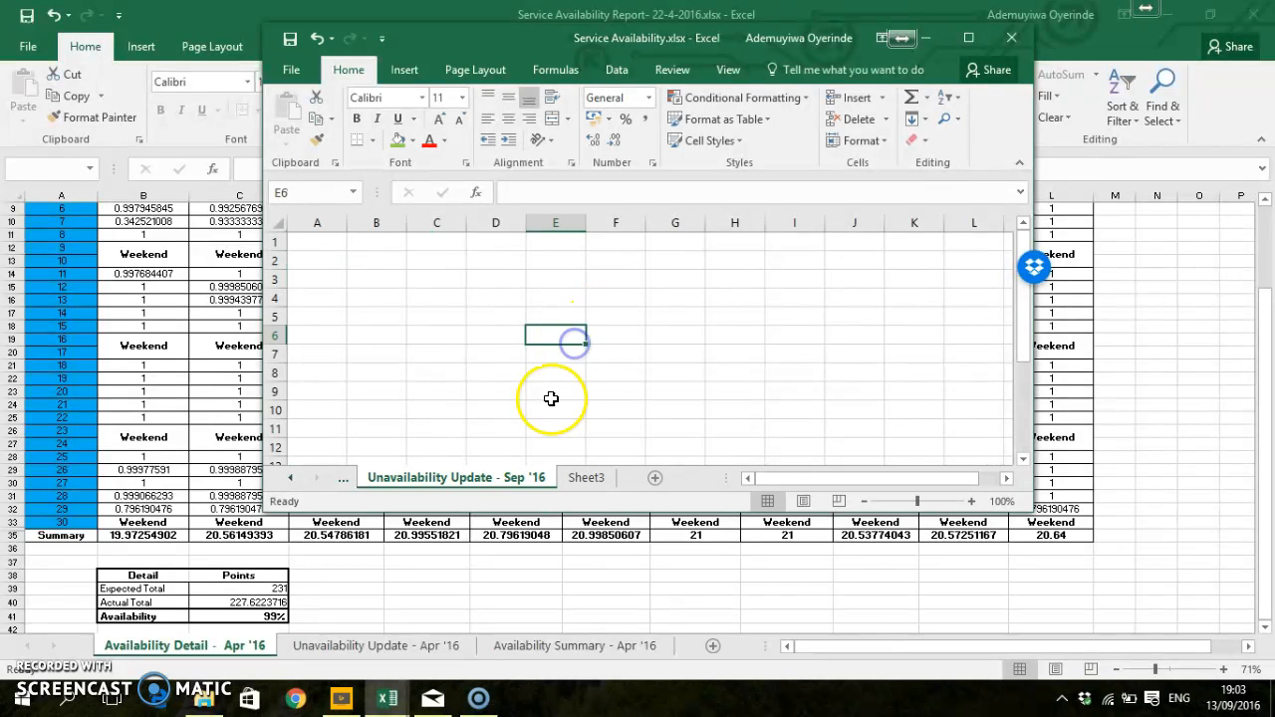
left_click(520, 430)
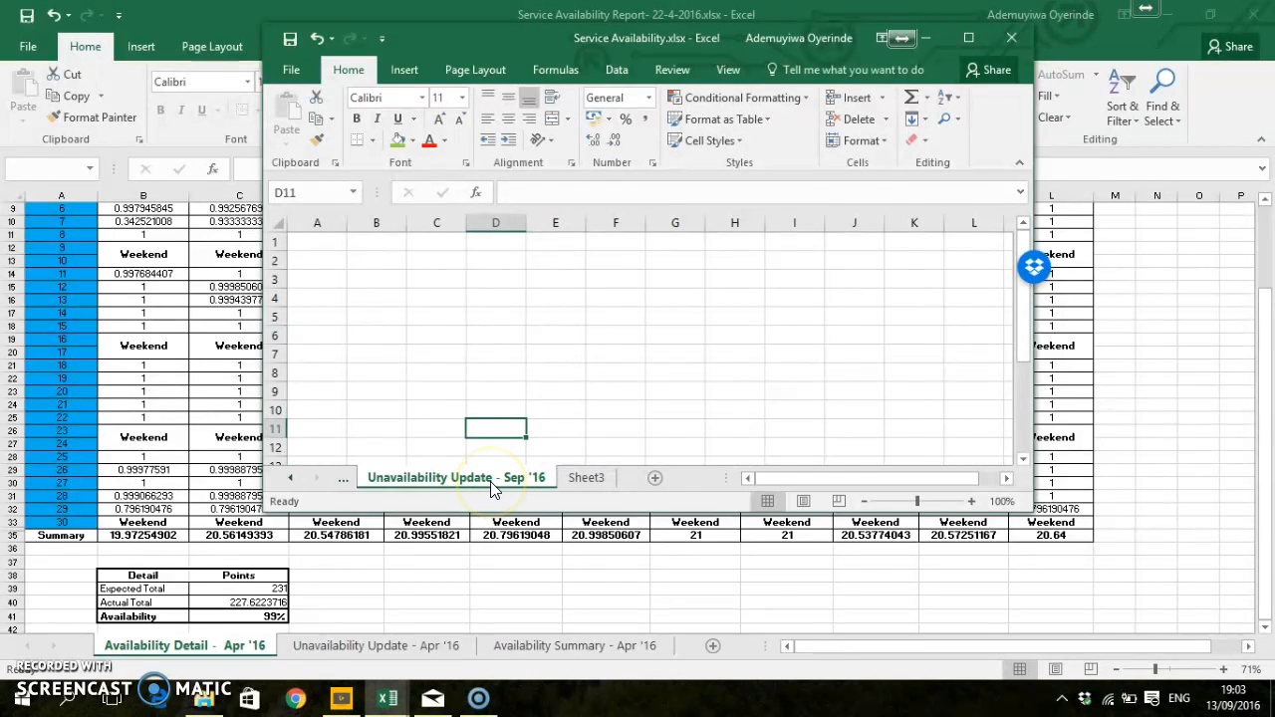
Step: Rename Sheet3 as "Availability Summary - Sept '16"
key("ctrl+Page_Down")
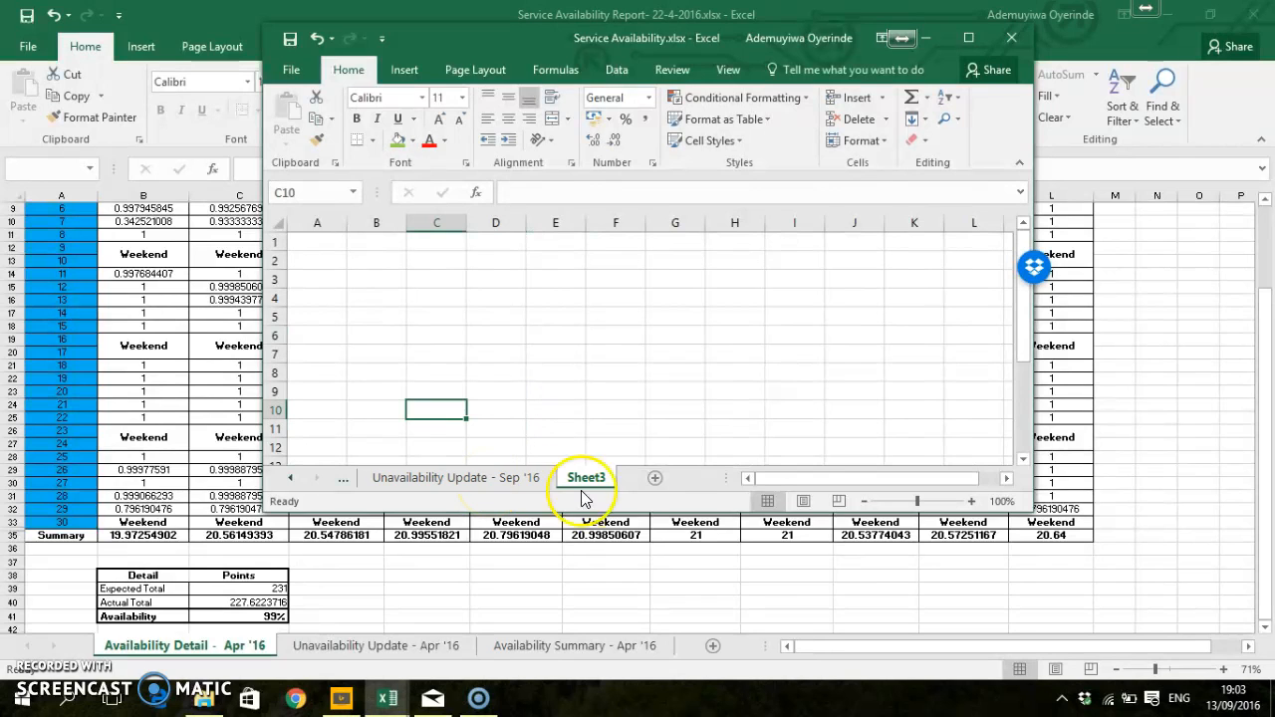
right_click(606, 482)
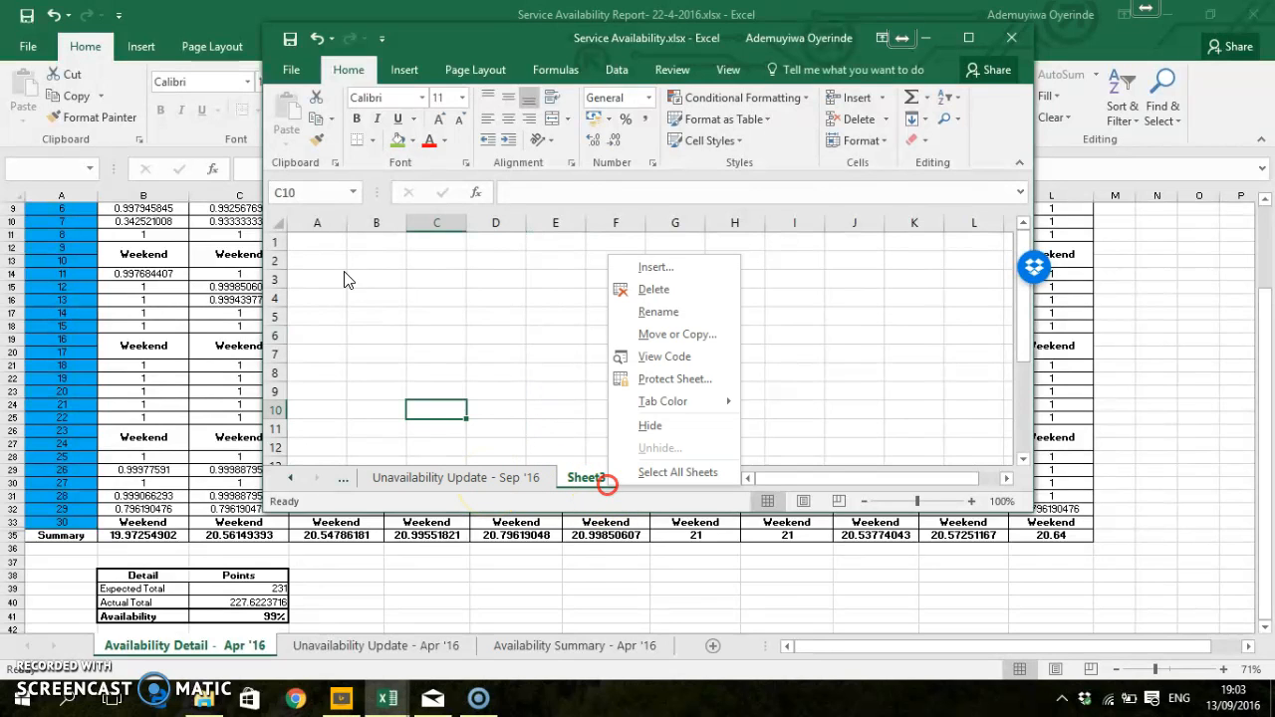
left_click(654, 313)
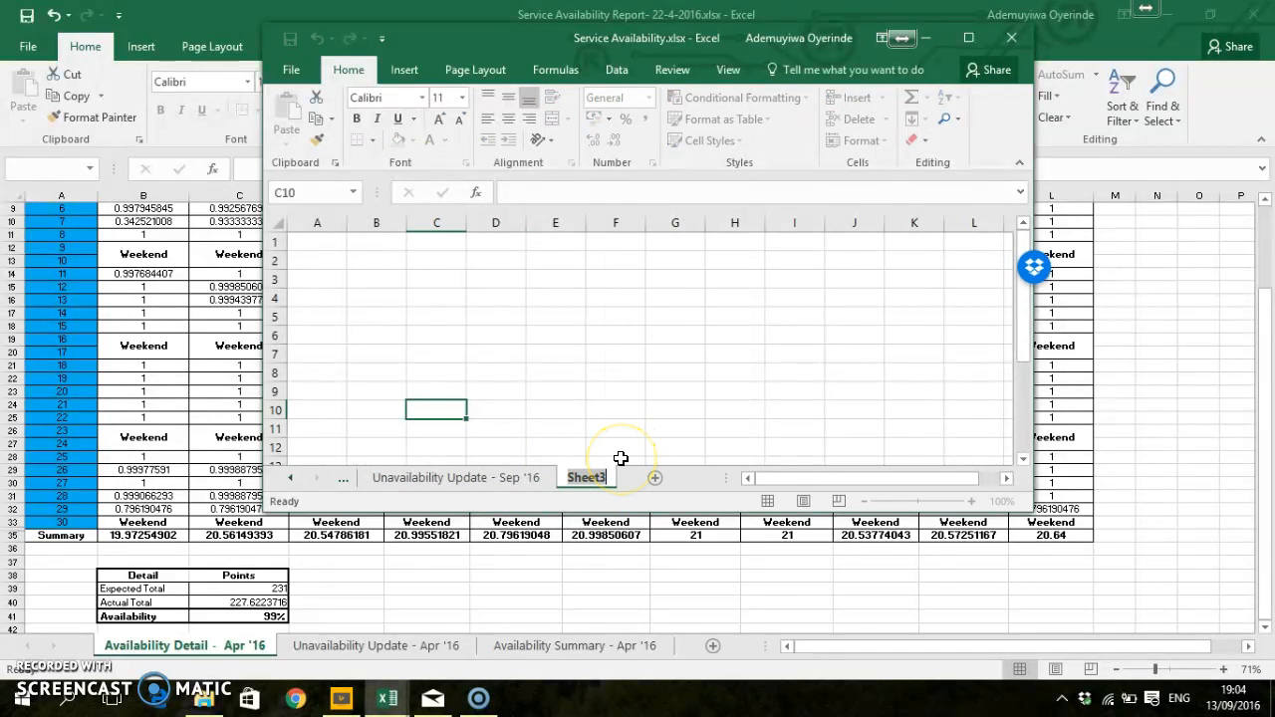
type("A")
type("vailabil")
type("tu")
key("BackSpace")
key("BackSpace")
type("ity S")
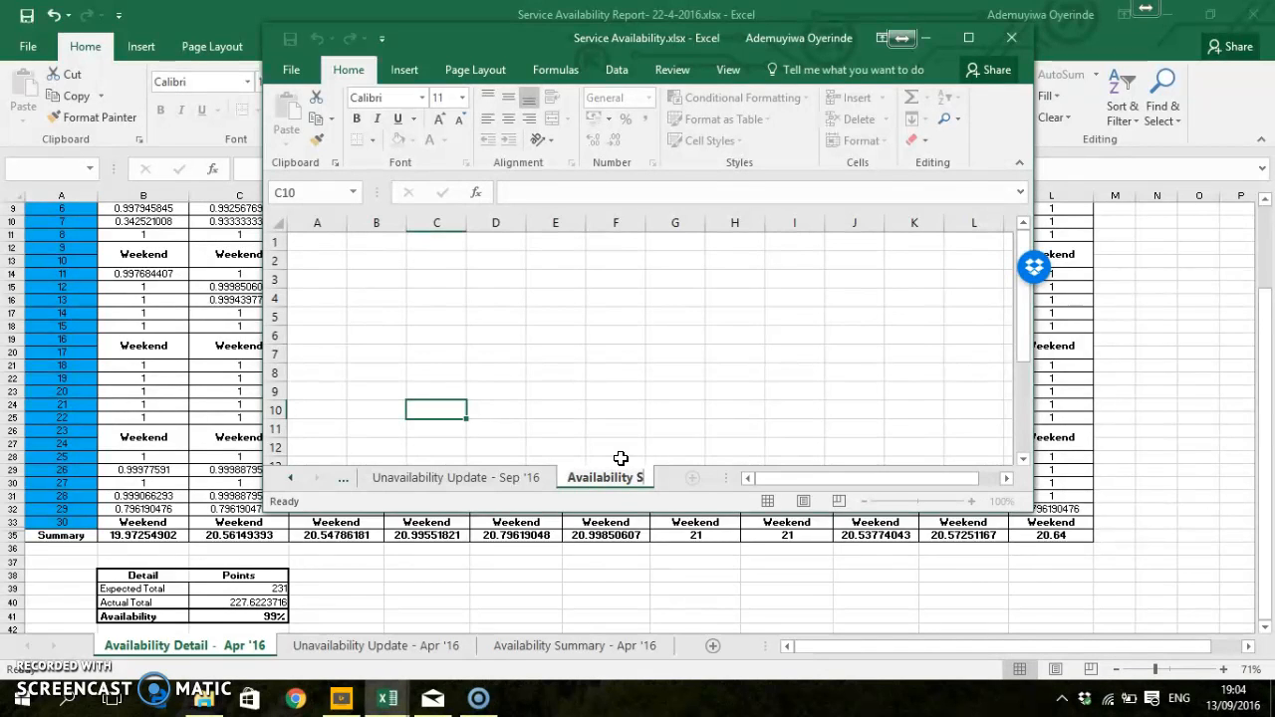
type("ummary")
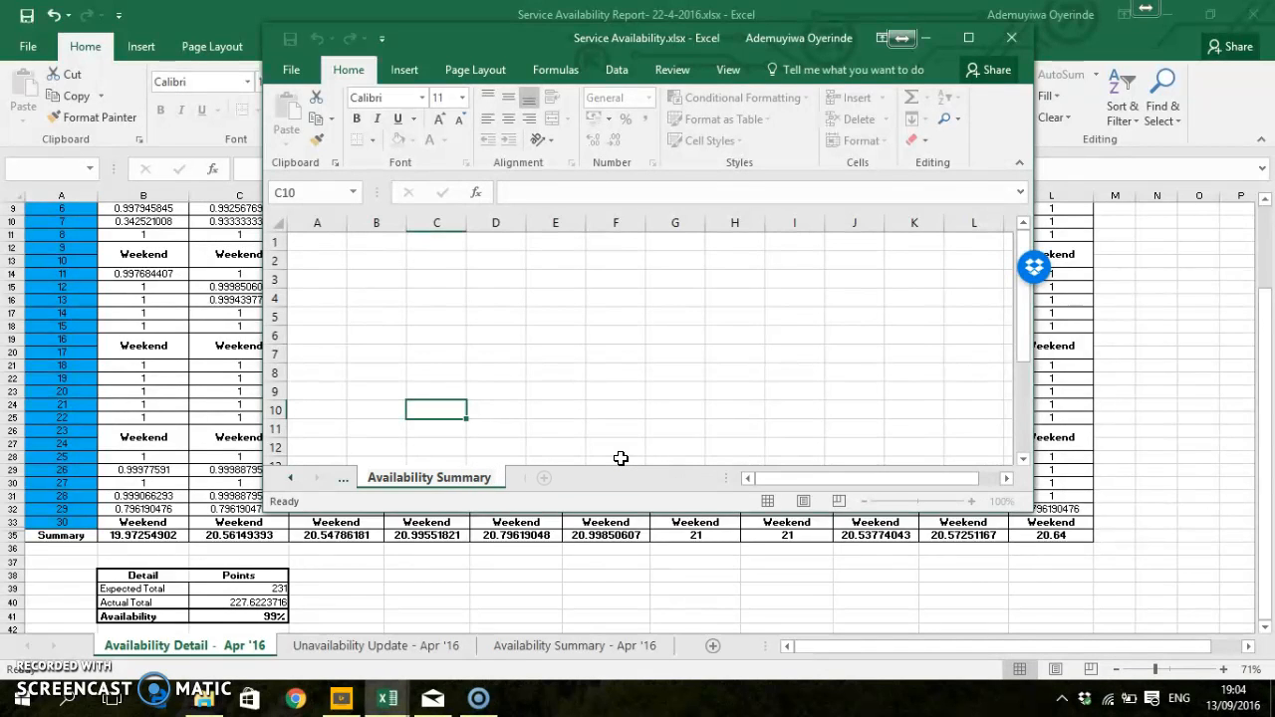
type(" - Se")
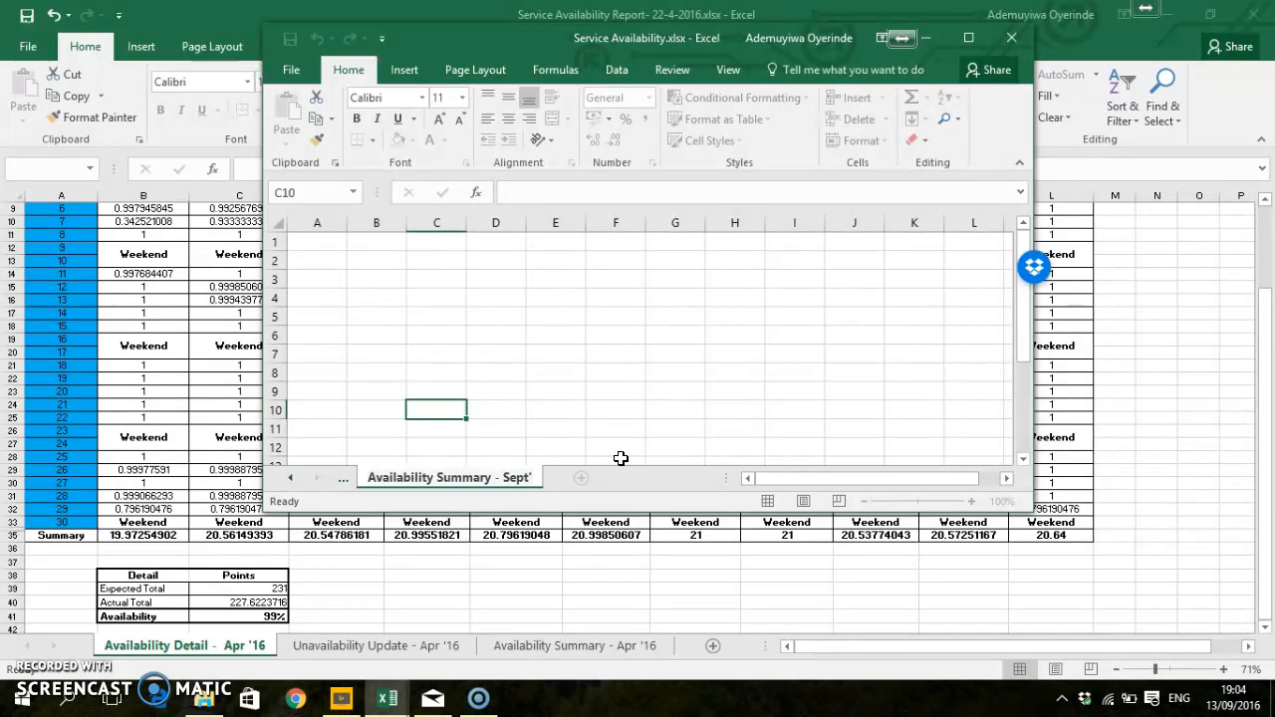
type("pt")
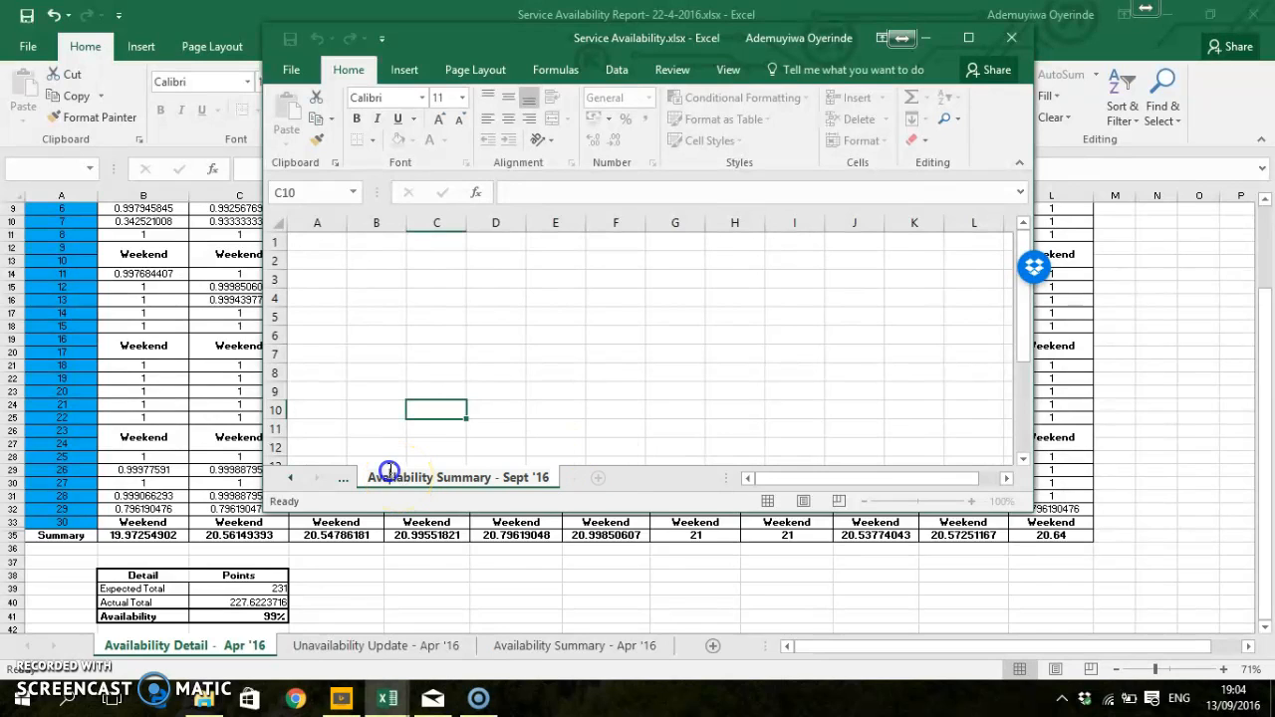
left_click(386, 447)
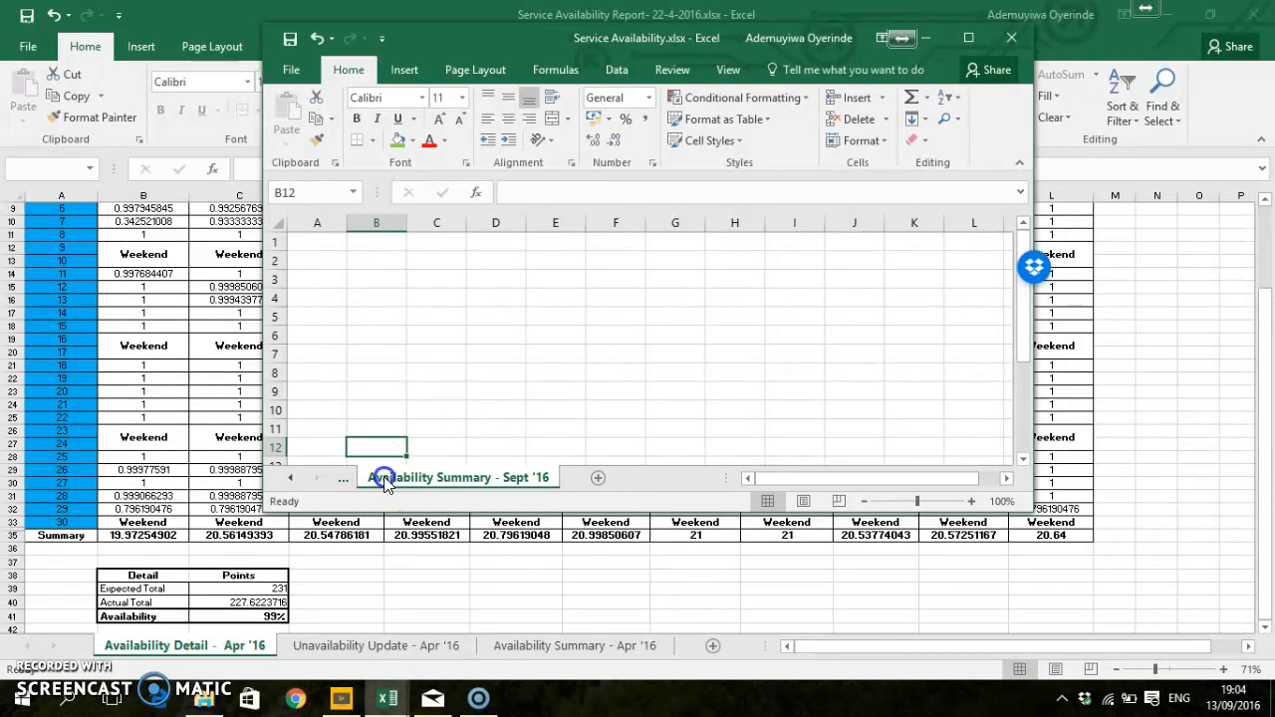
Step: Insert a hyperlink in cell A1 of the Availability Detail - Sept '16 sheet that links to the Unavailability Update - Sep '16 sheet
key("ctrl+Page_Up")
key("ctrl+Page_Up")
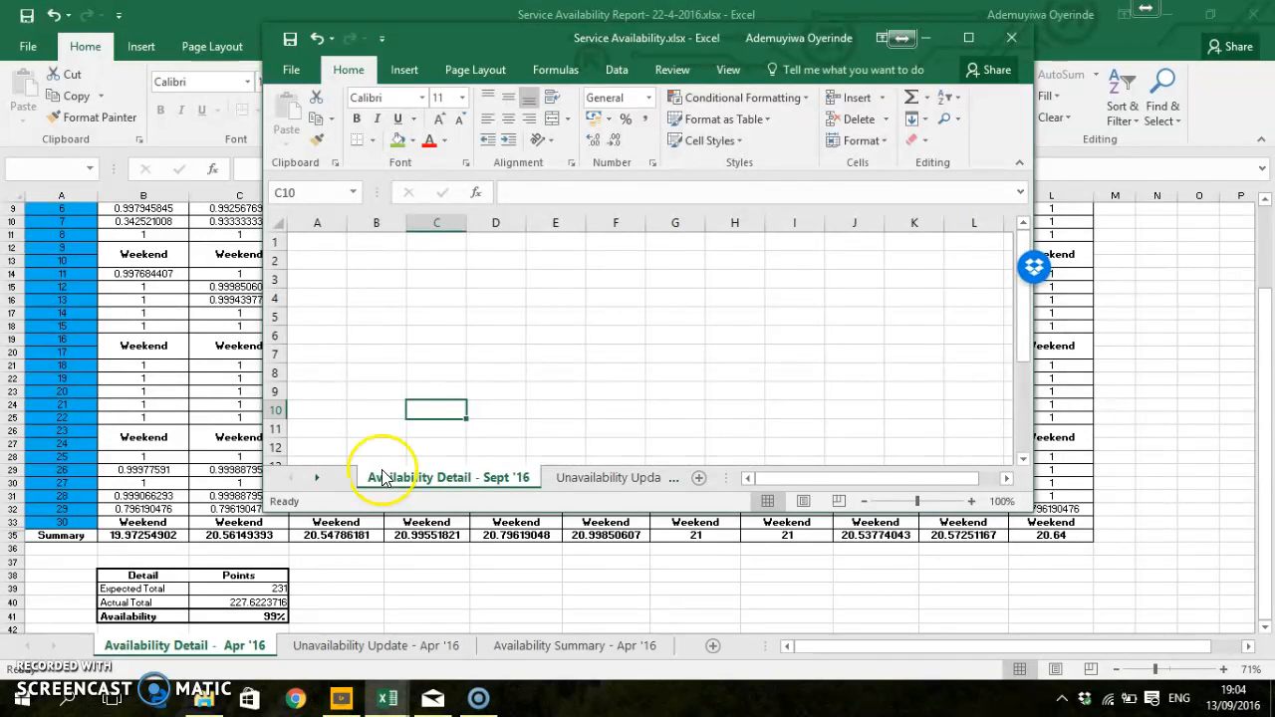
left_click(311, 241)
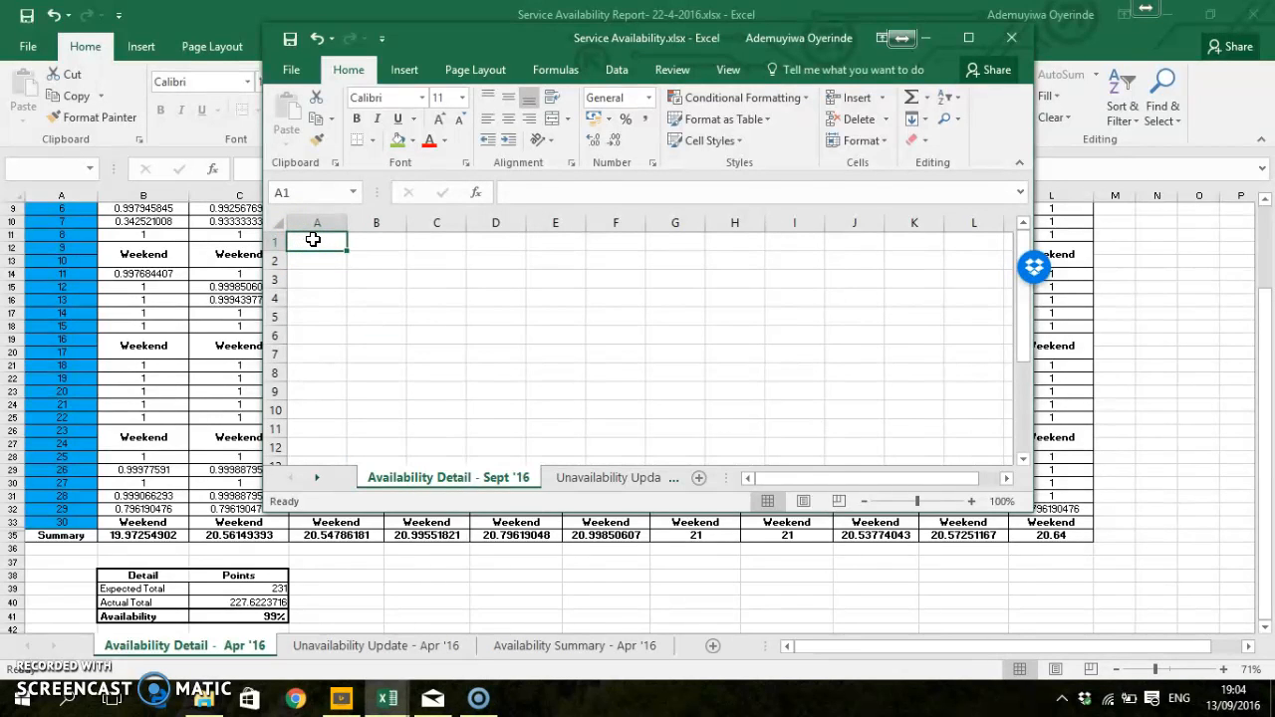
right_click(313, 239)
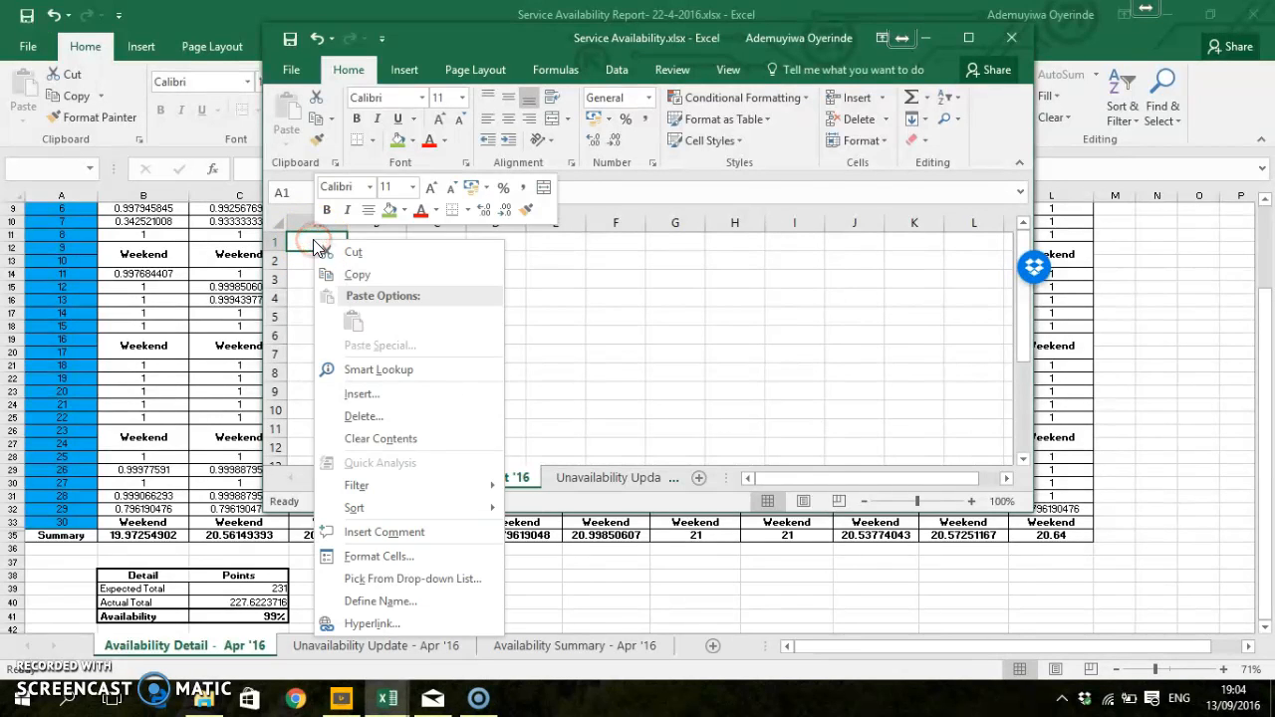
left_click(386, 625)
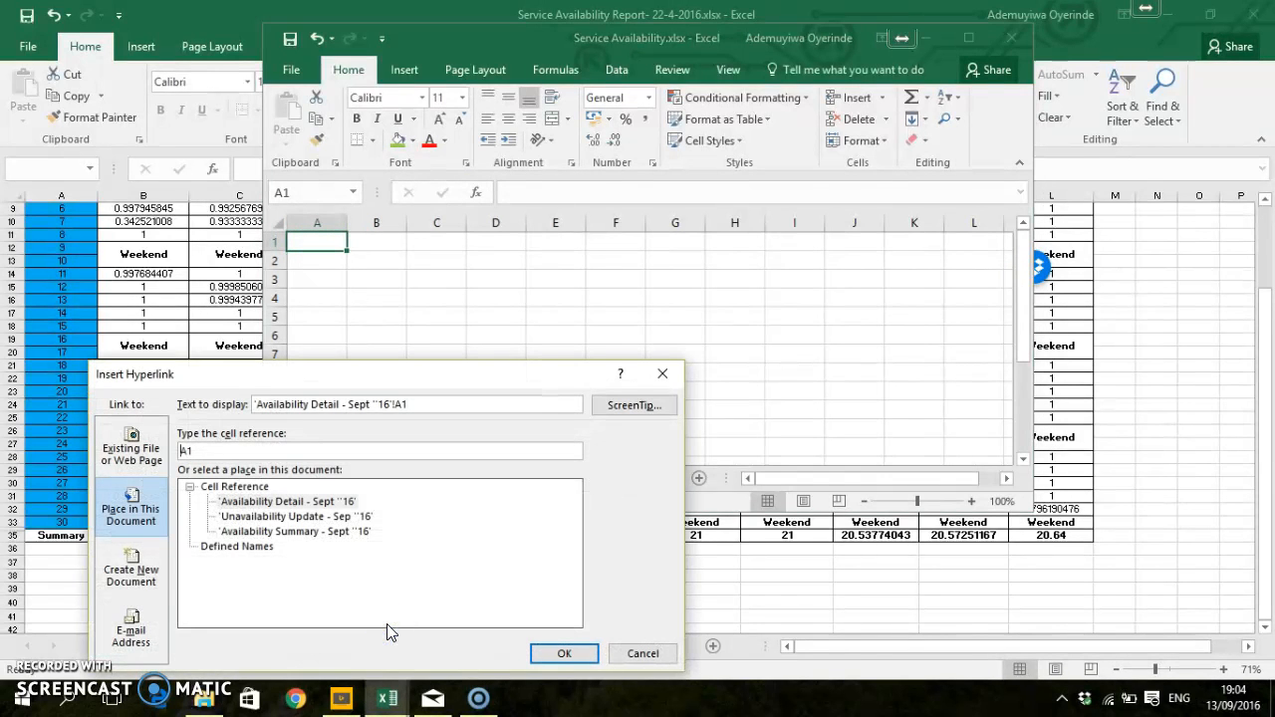
left_click_drag(342, 370, 552, 156)
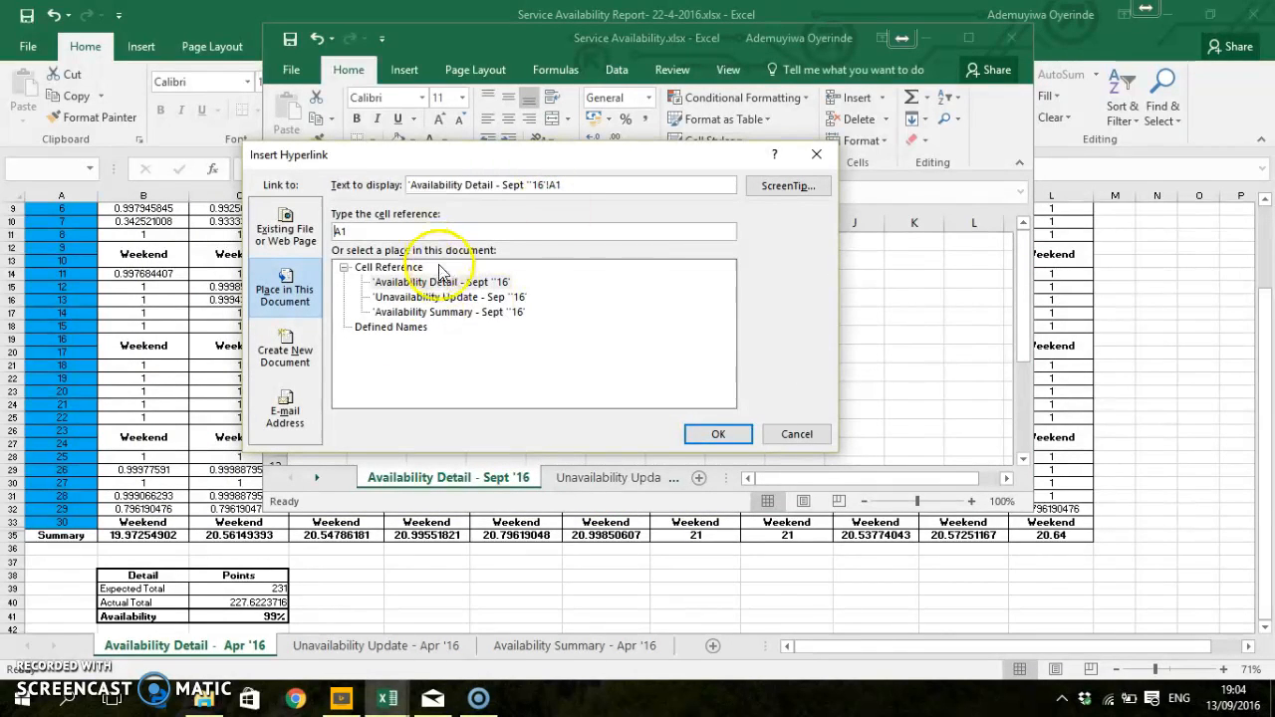
left_click(467, 156)
left_click_drag(467, 157, 534, 182)
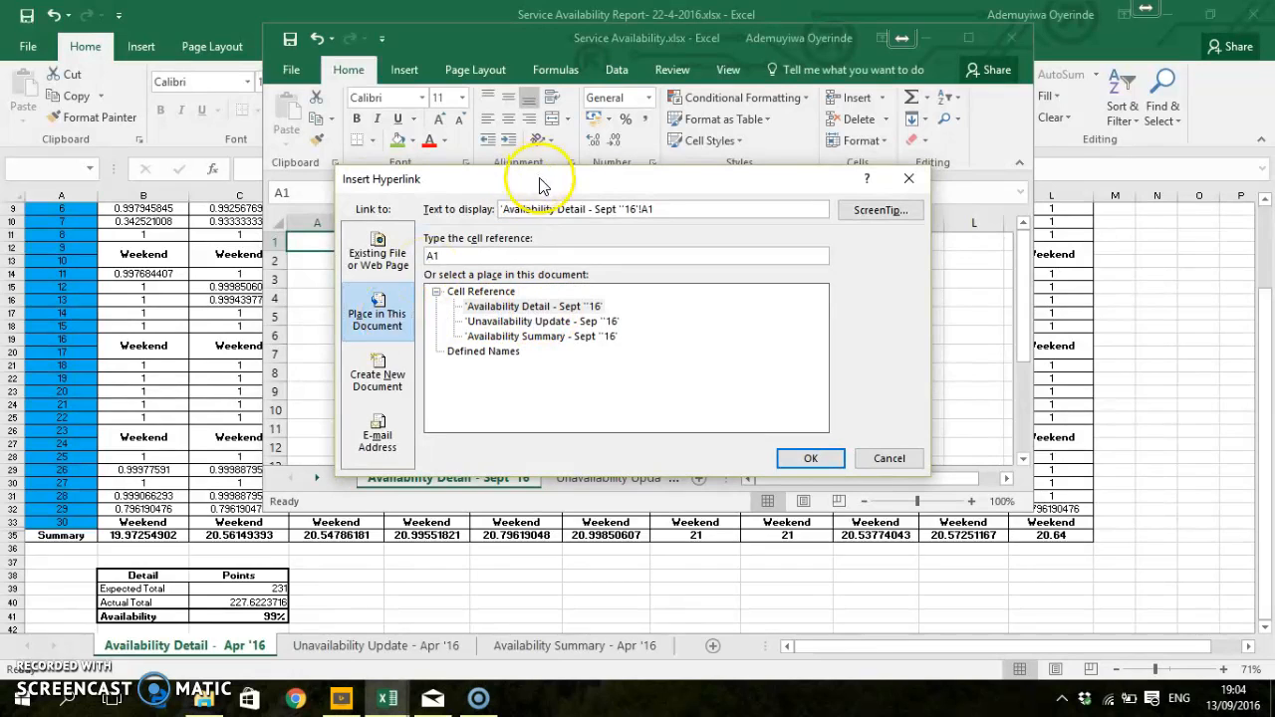
left_click(386, 307)
left_click(504, 209)
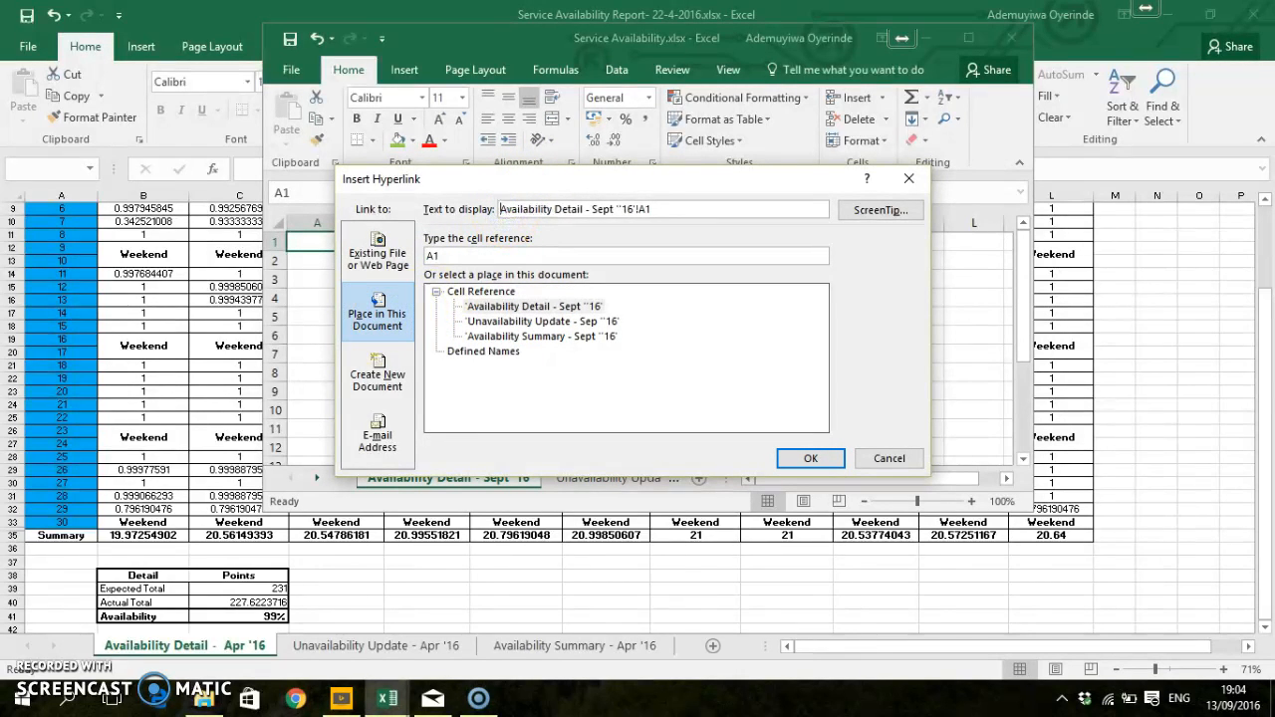
left_click(564, 308)
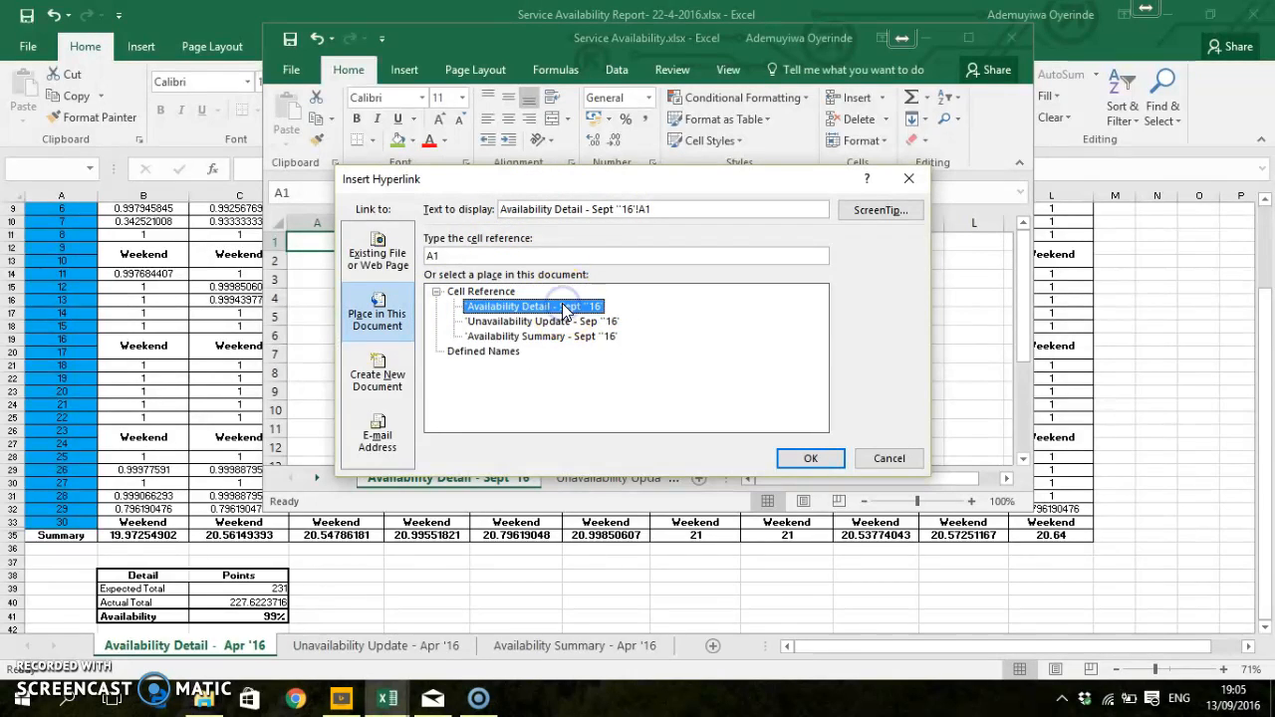
left_click(547, 322)
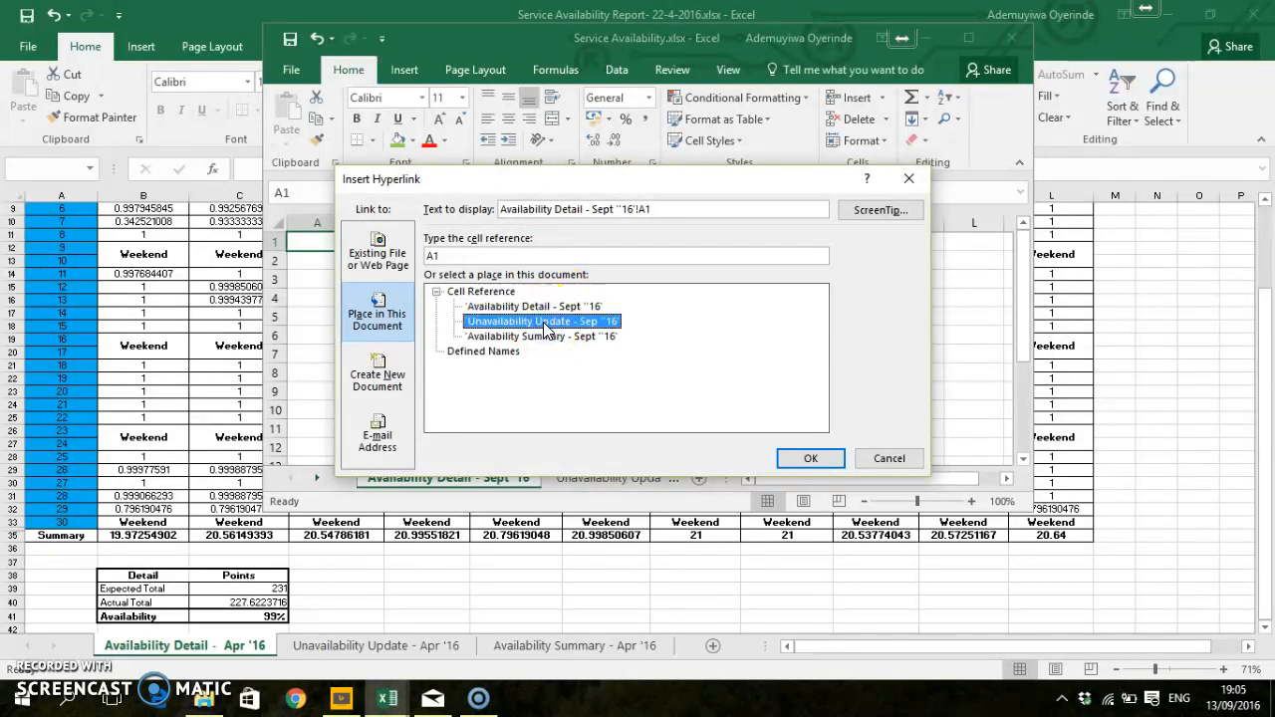
left_click(547, 325)
Step: Edit the hyperlink in cell A1 to display "Unavailability Update - Sept '16", with the Unavailability Update - Sep '16 sheet as its target
left_click(319, 247)
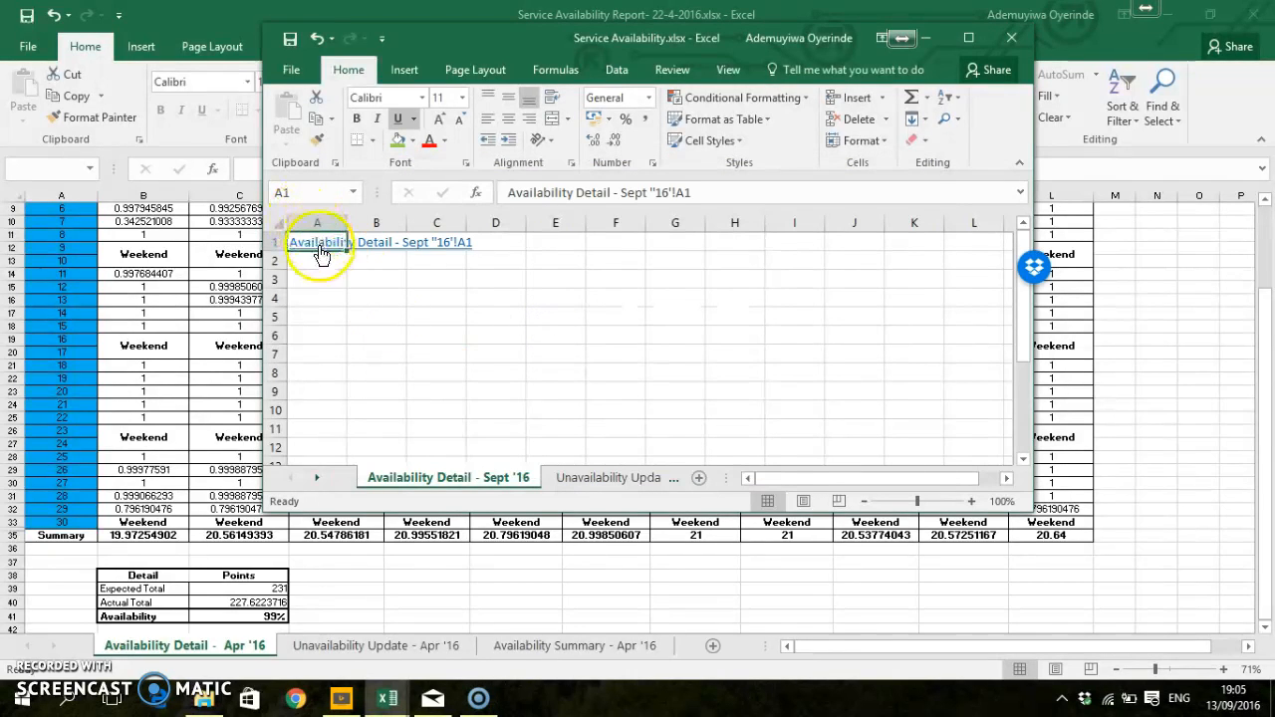
right_click(318, 246)
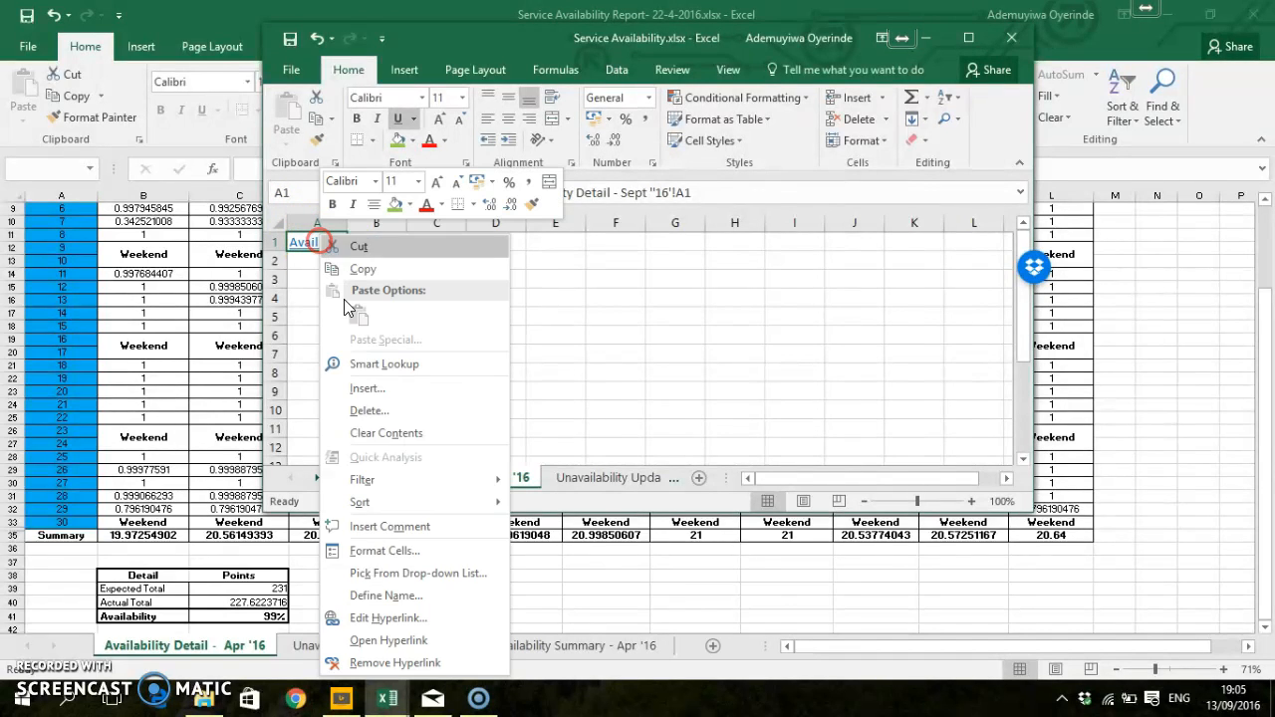
left_click(384, 617)
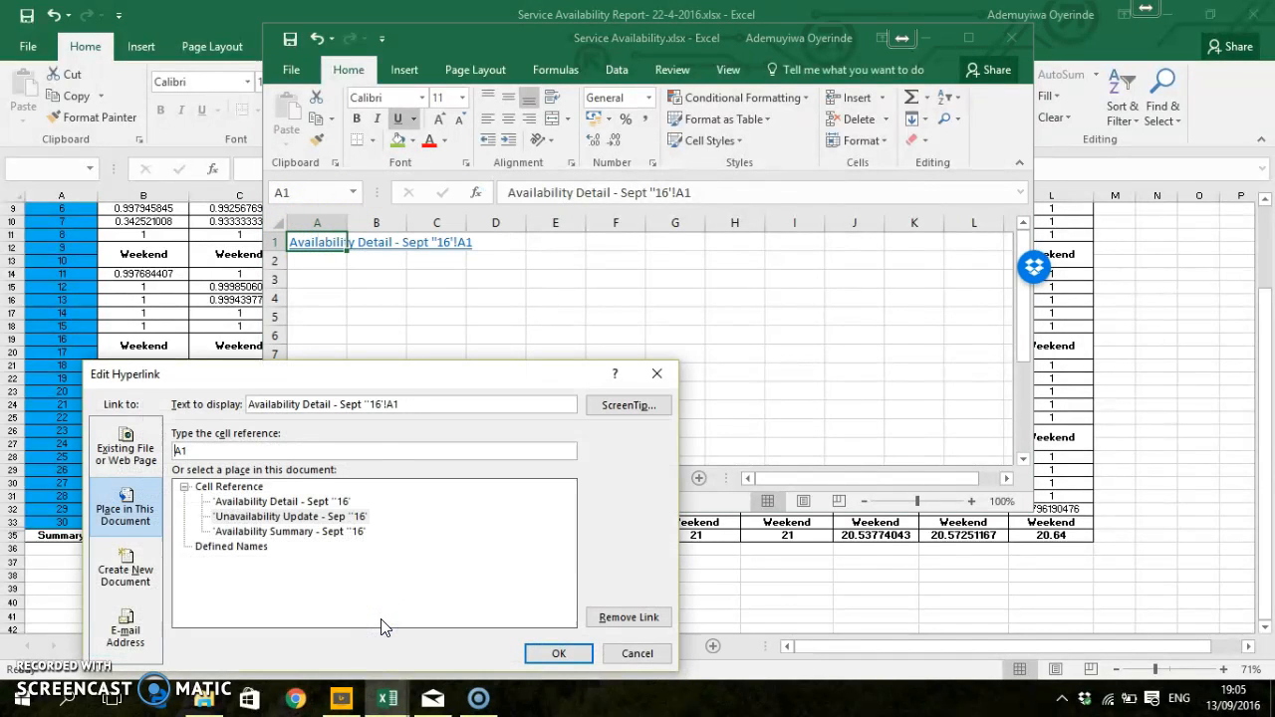
left_click(379, 375)
left_click_drag(493, 199, 495, 199)
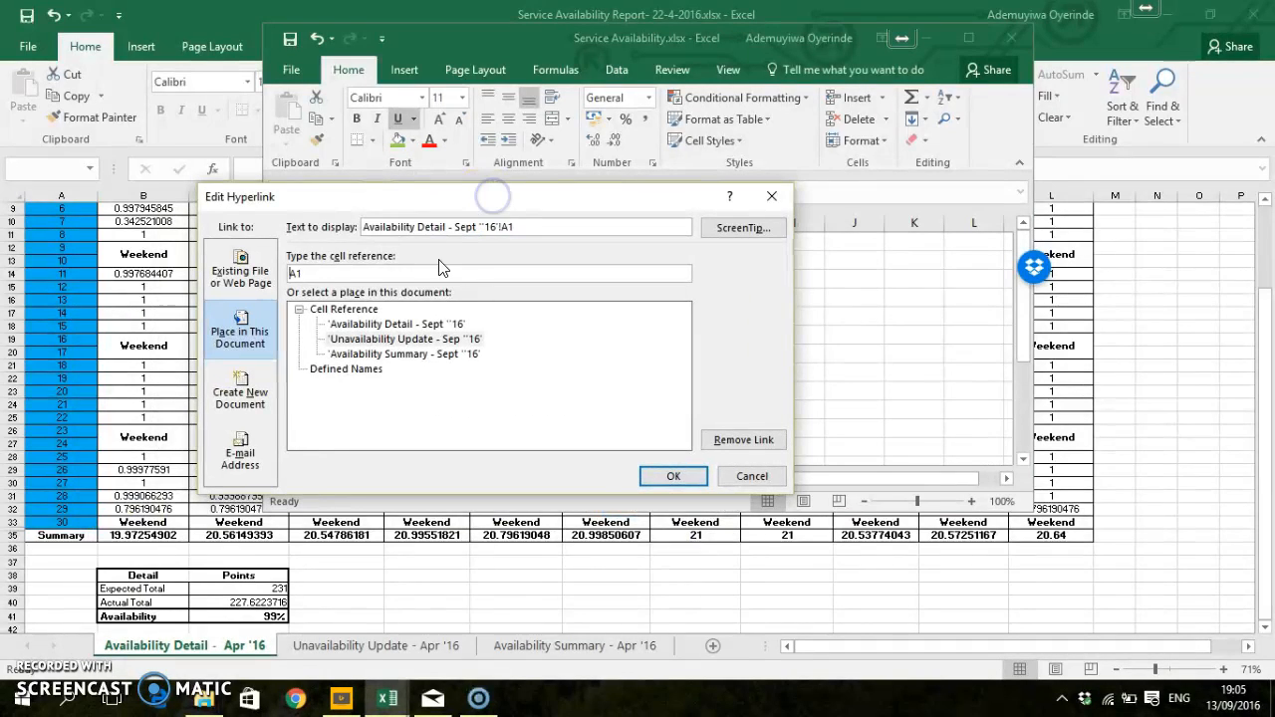
left_click(398, 339)
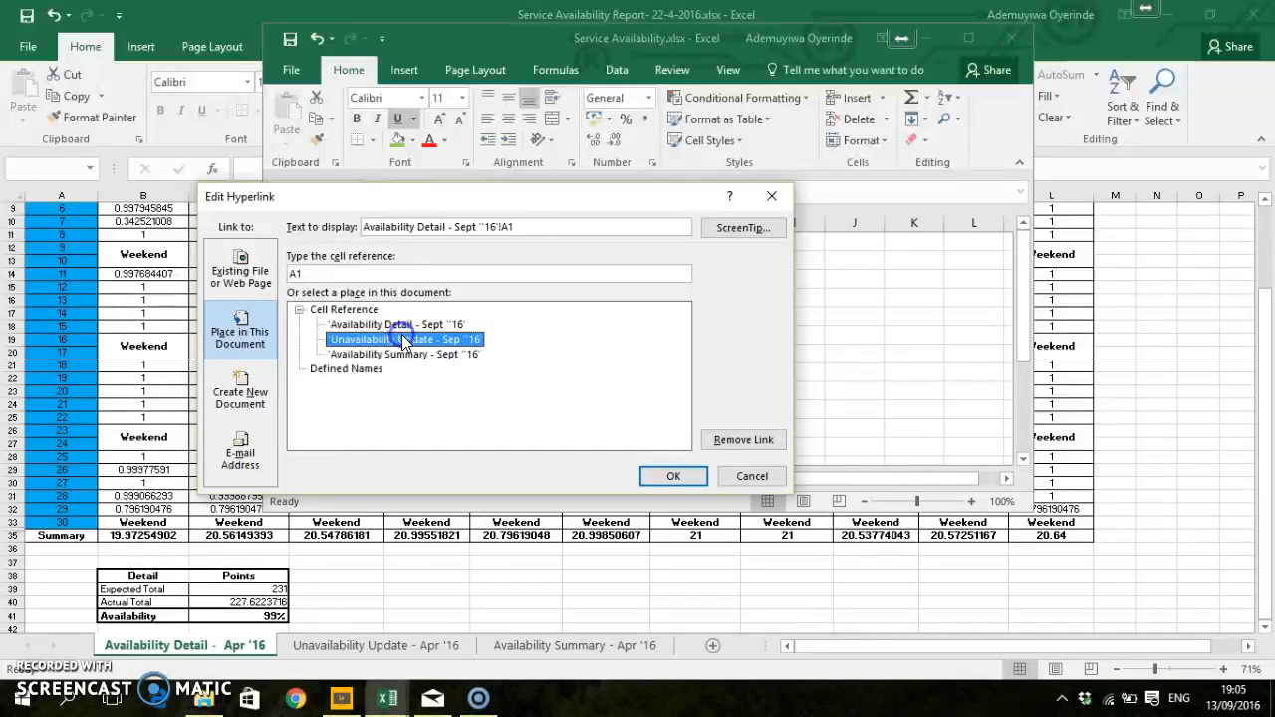
left_click(442, 227)
key("BackSpace")
key("BackSpace")
key("BackSpace")
key("BackSpace")
key("BackSpace")
key("BackSpace")
key("BackSpace")
key("BackSpace")
key("BackSpace")
key("BackSpace")
key("BackSpace")
key("BackSpace")
key("BackSpace")
key("BackSpace")
key("BackSpace")
key("BackSpace")
key("BackSpace")
key("BackSpace")
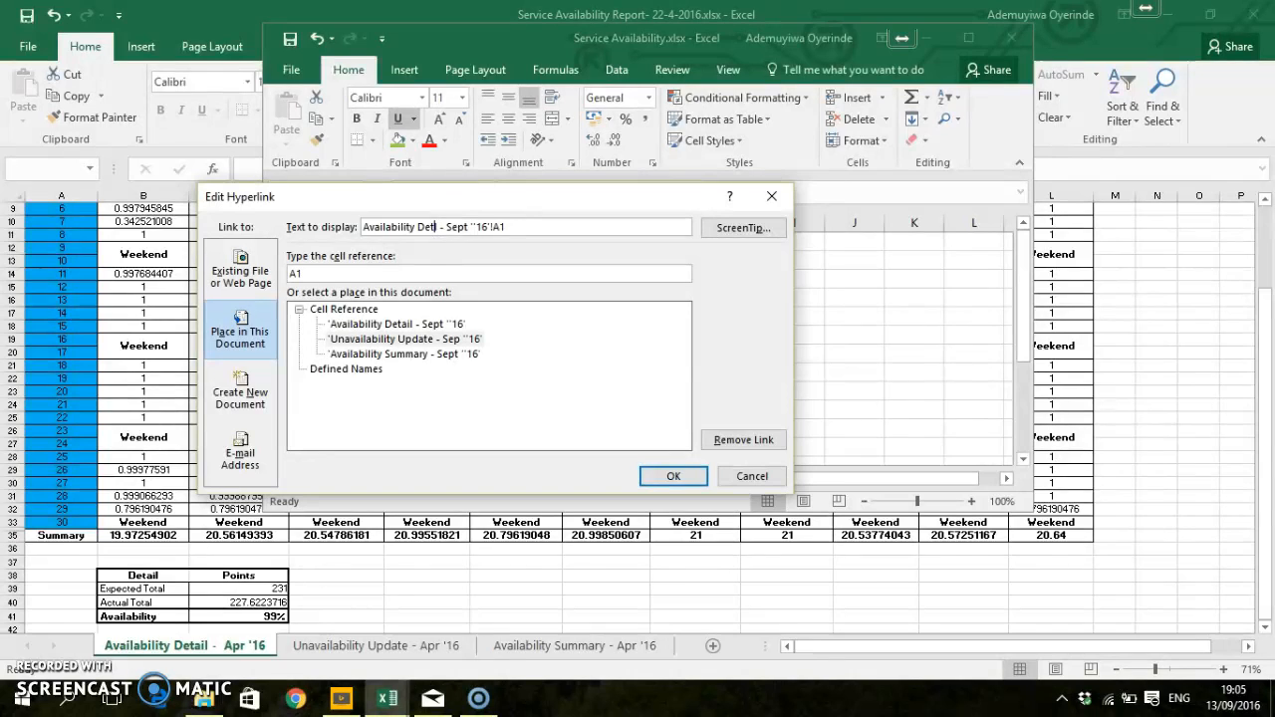
type("Unavaila")
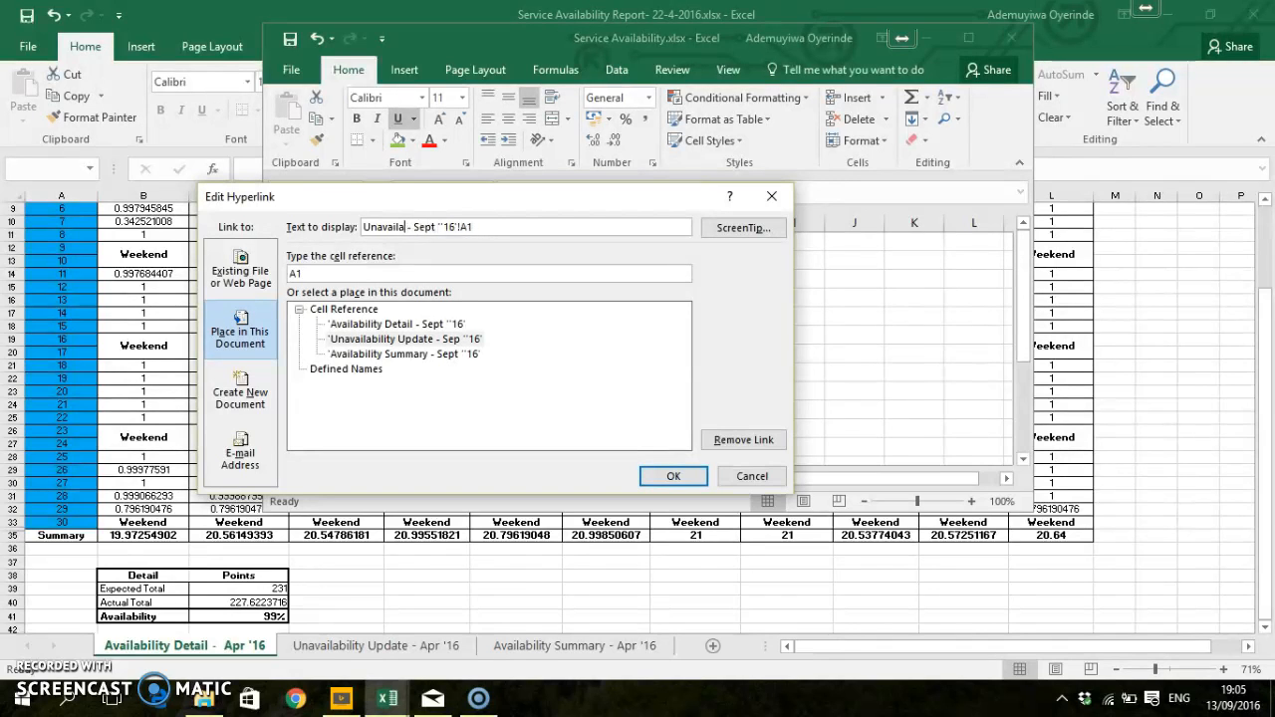
type("bility")
type(" Upda")
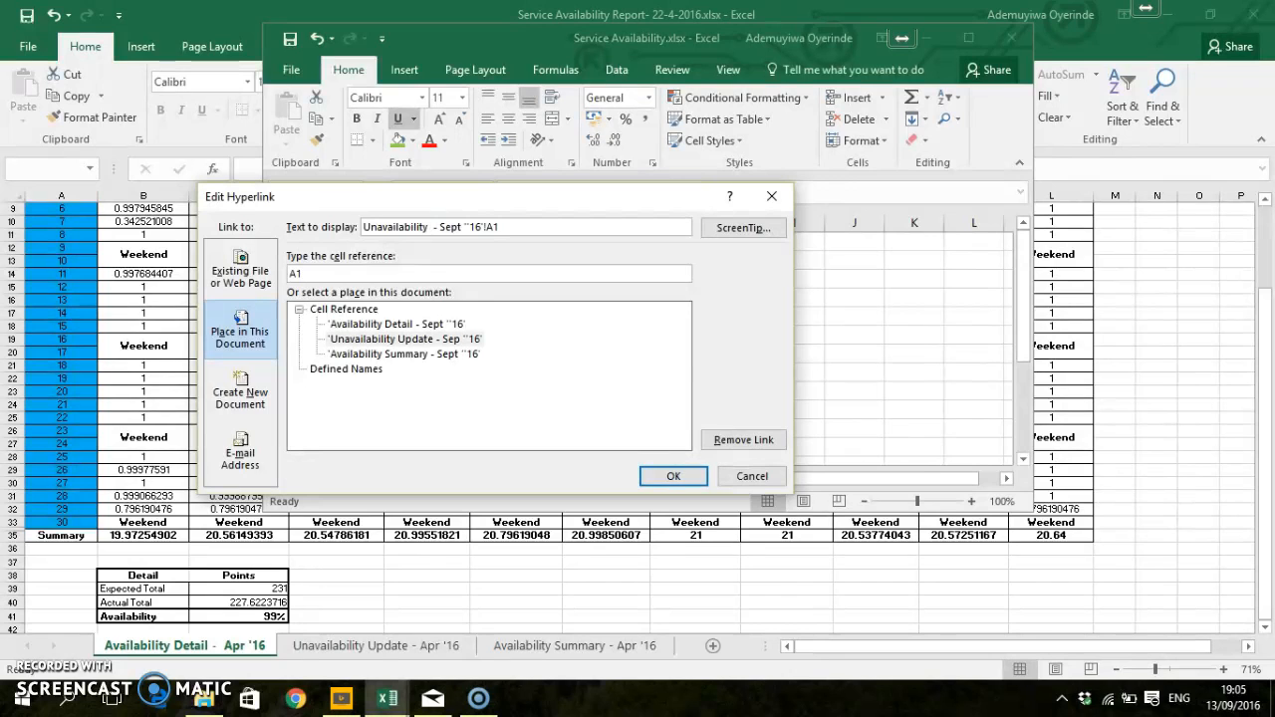
type("te")
left_click(505, 227)
key("BackSpace")
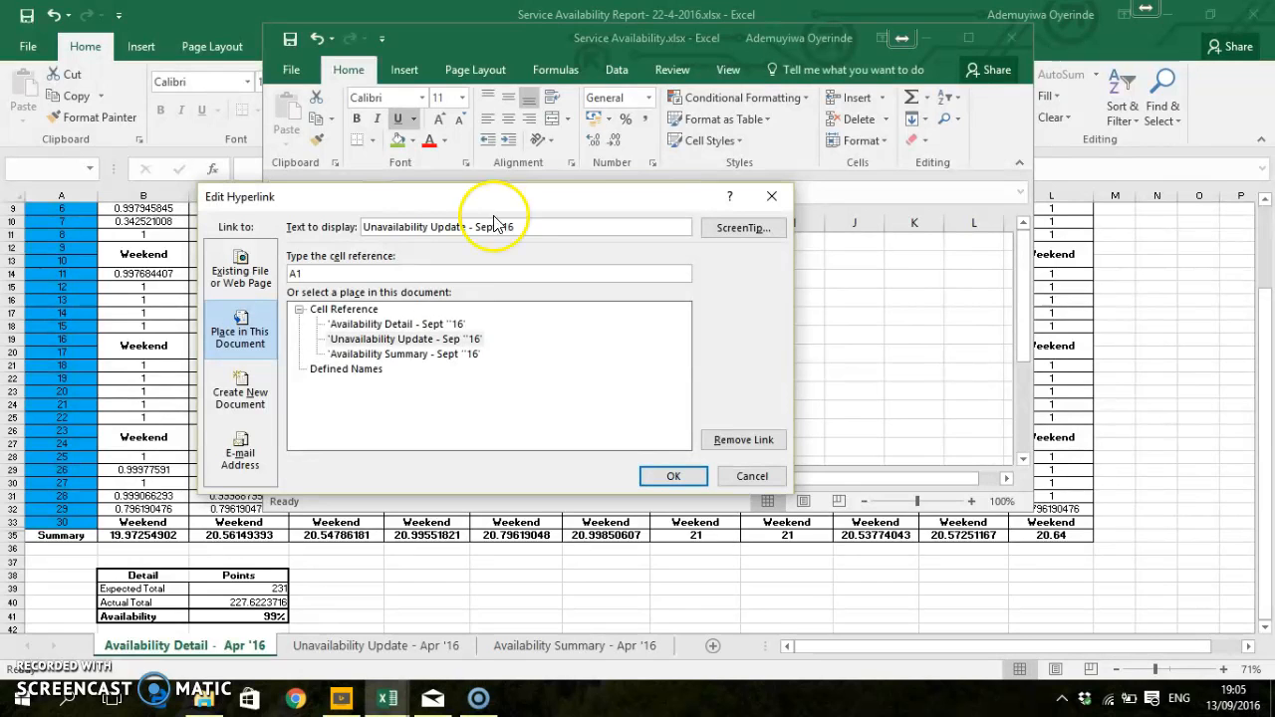
left_click(528, 208)
left_click_drag(528, 208, 606, 181)
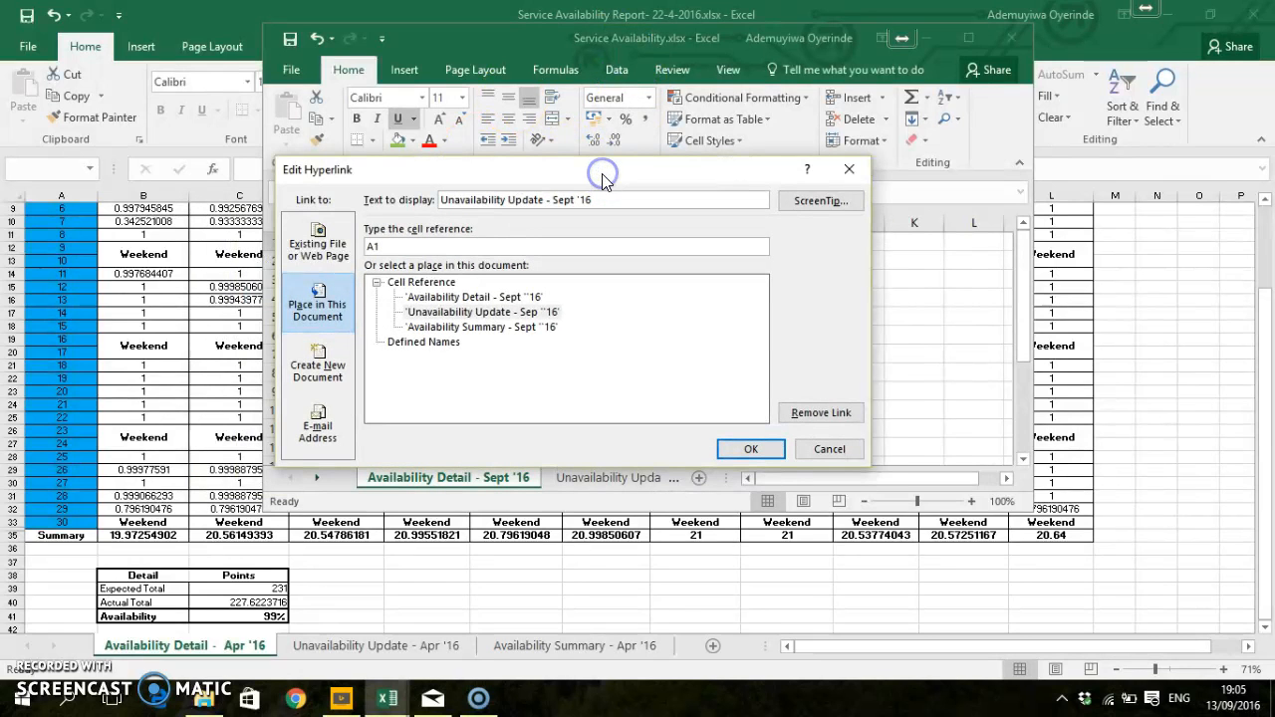
left_click(504, 313)
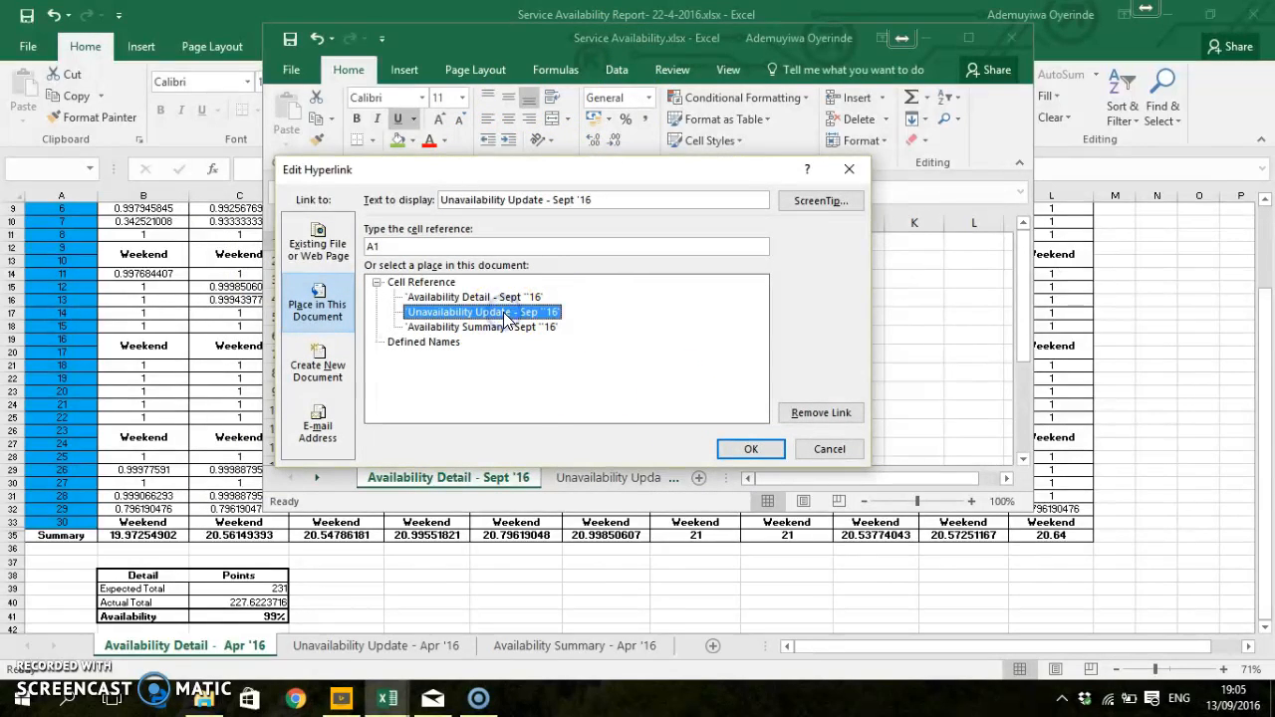
left_click(745, 449)
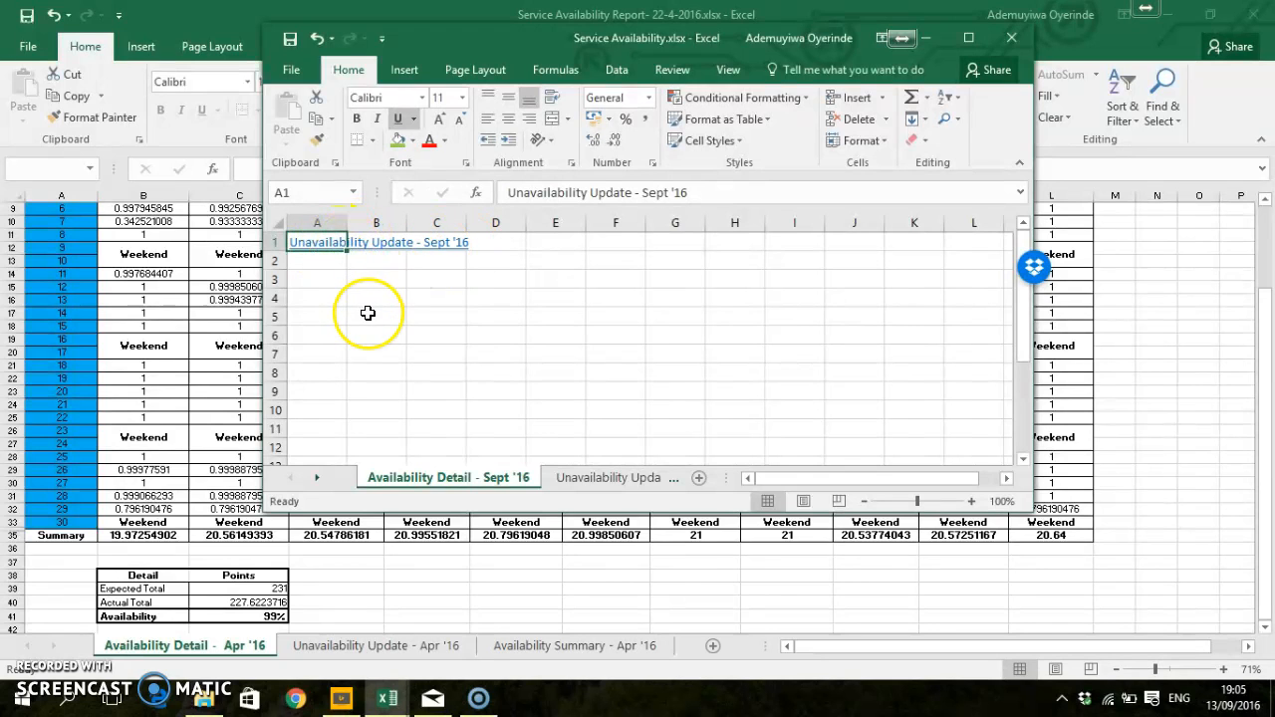
Step: Start a hyperlink in cell B1 with the Availability Summary - Sept '16 sheet as its target
key("Right")
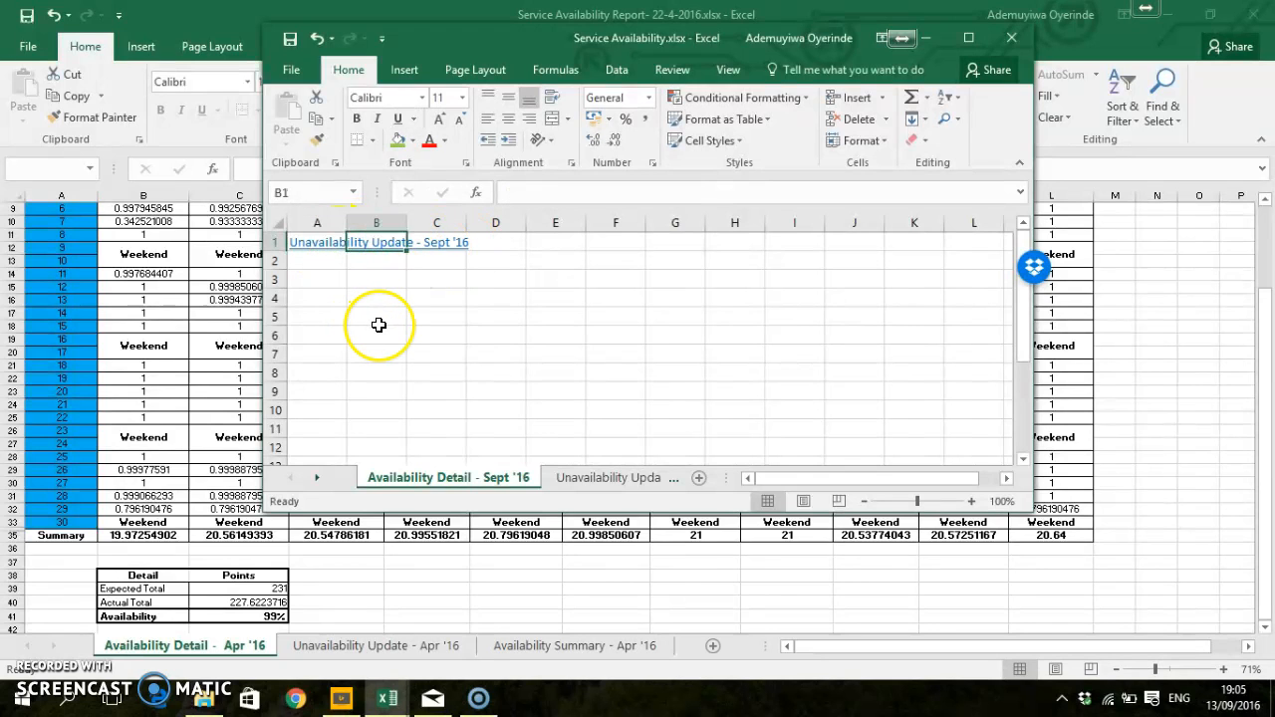
right_click(387, 244)
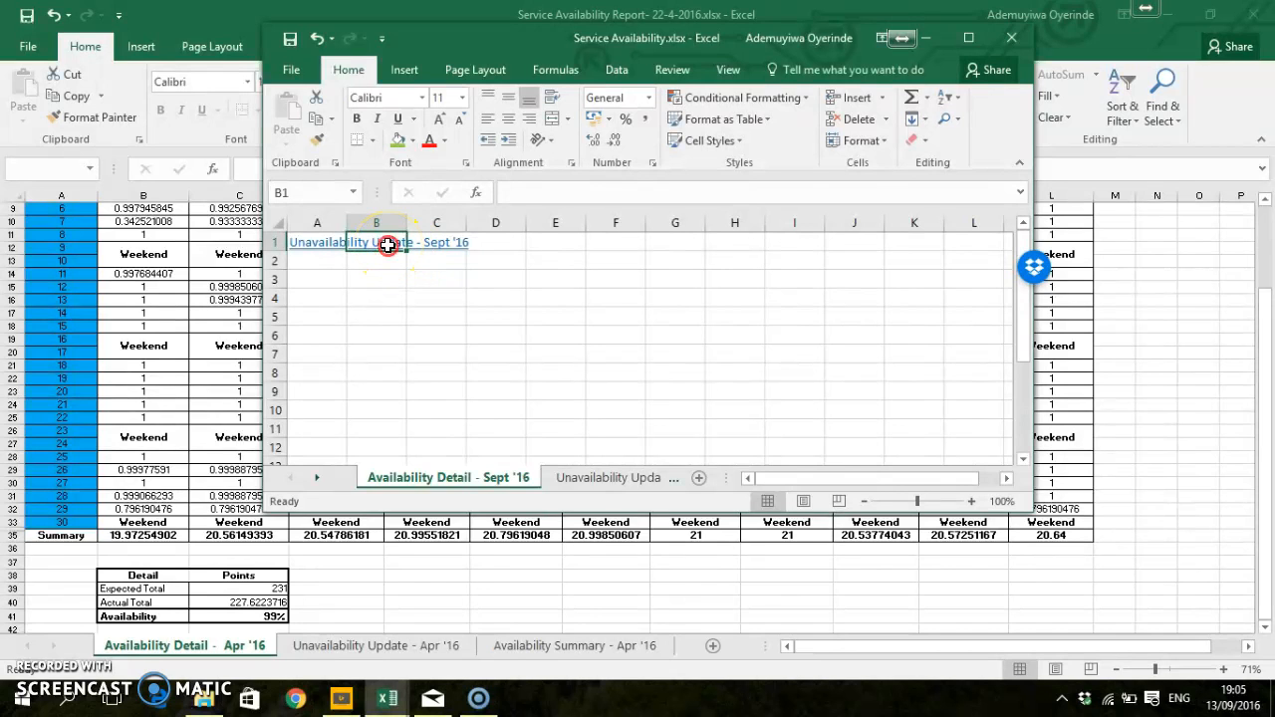
left_click(447, 636)
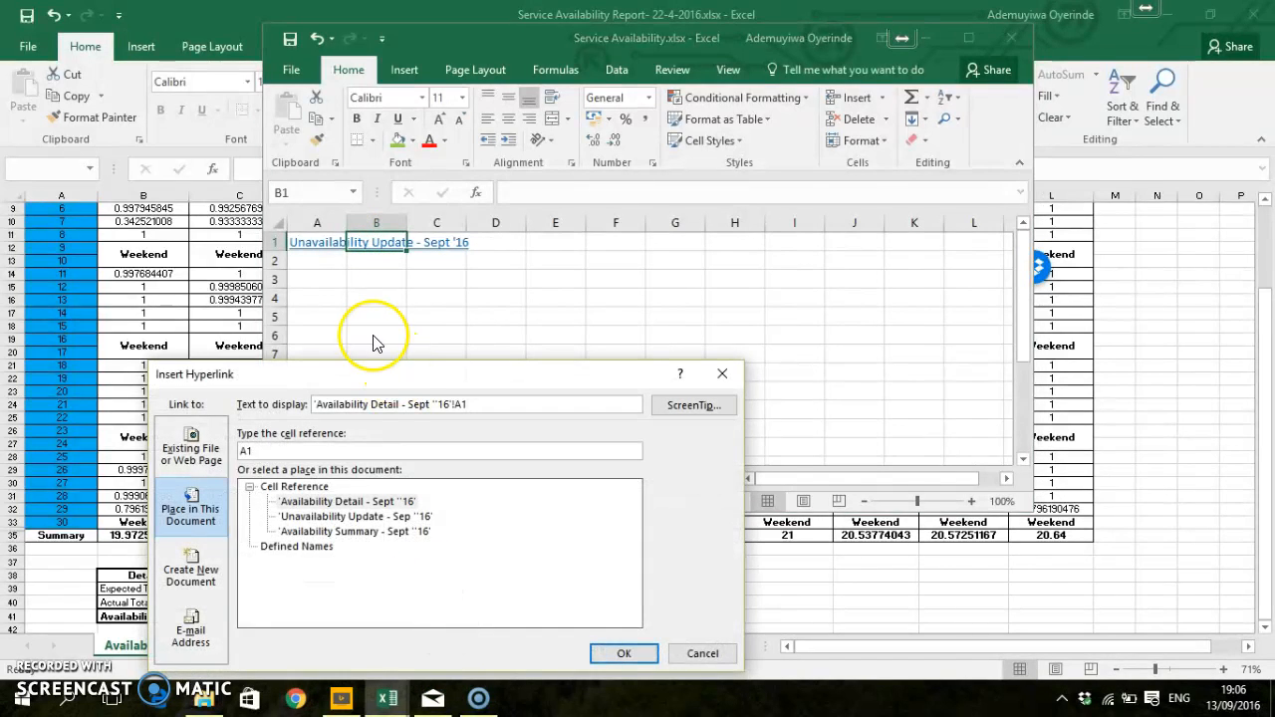
left_click_drag(383, 389, 398, 223)
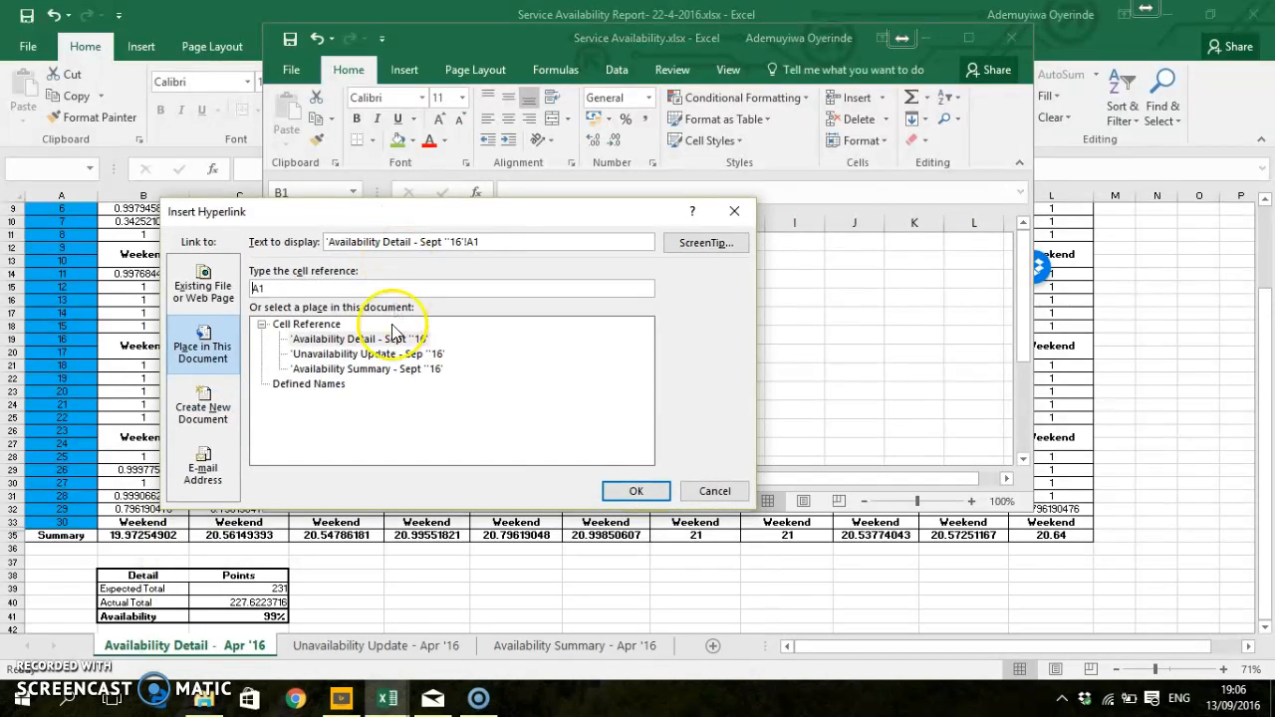
left_click(356, 368)
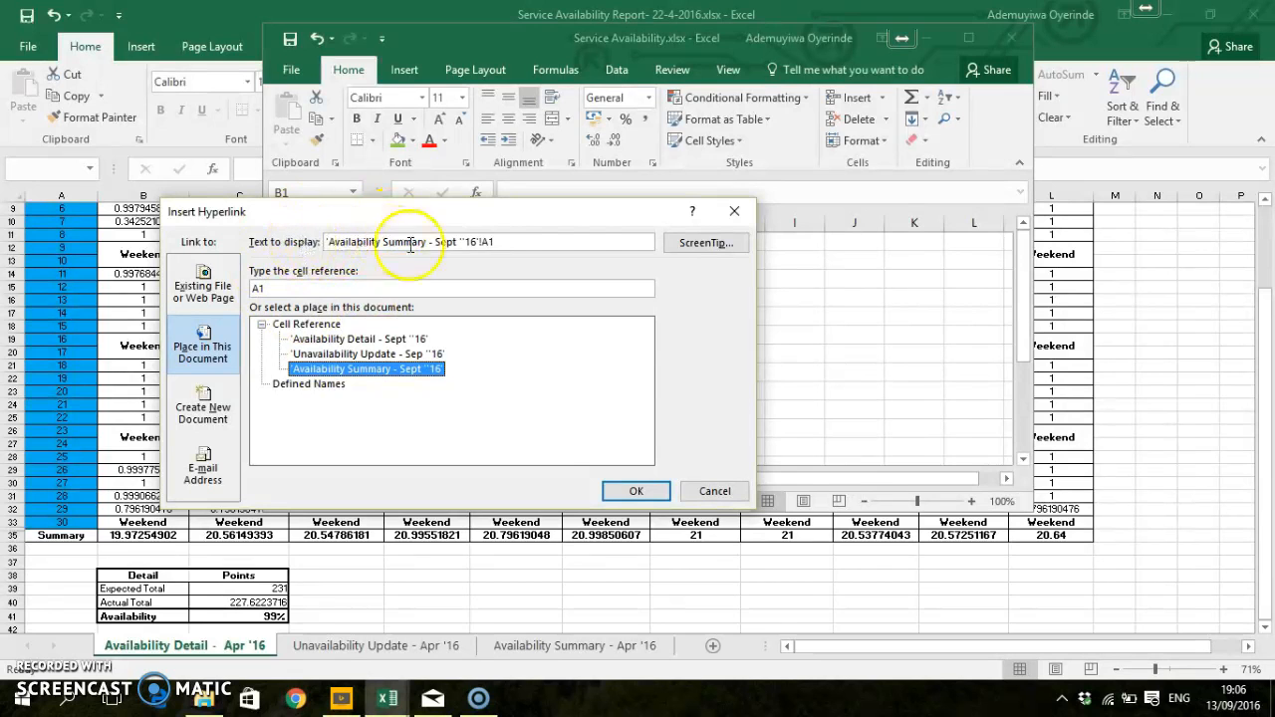
left_click_drag(489, 219, 569, 250)
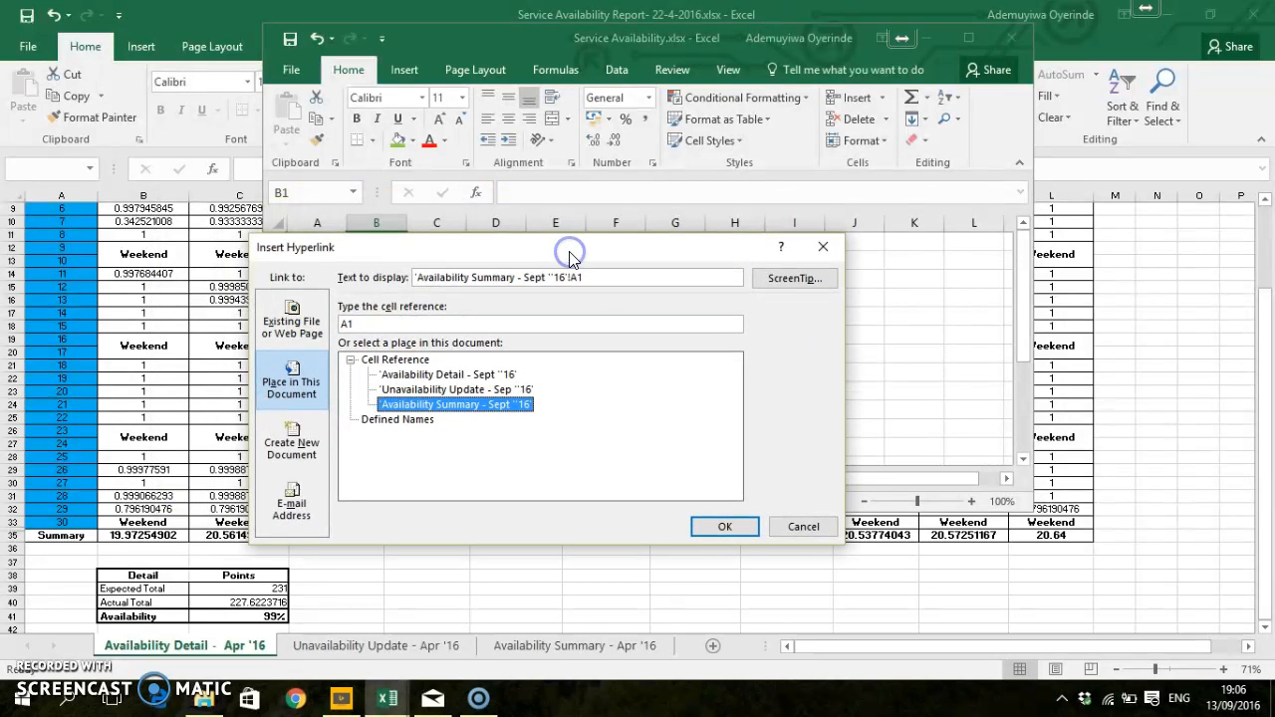
Step: Set the new hyperlink's display text to "Availability Summary - Sept '16" and insert it in cell B1
left_click(602, 280)
key("BackSpace")
key("BackSpace")
key("BackSpace")
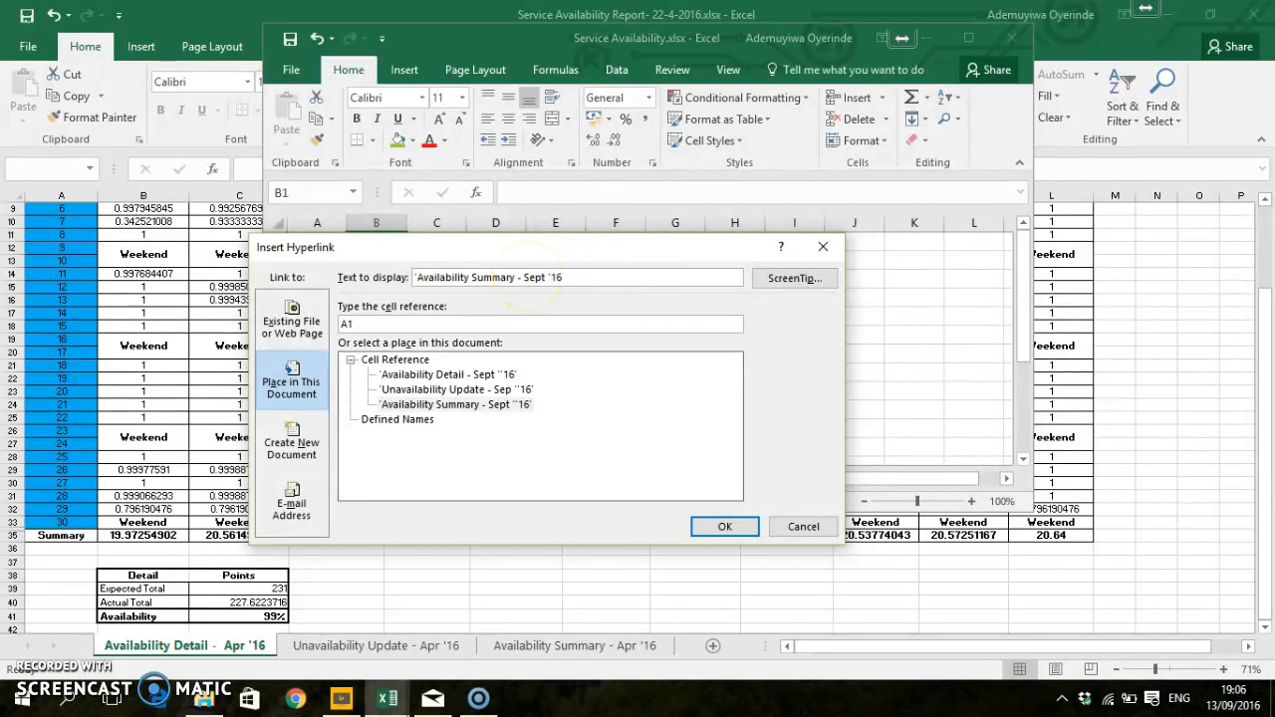
left_click(525, 277)
left_click(418, 277)
key("BackSpace")
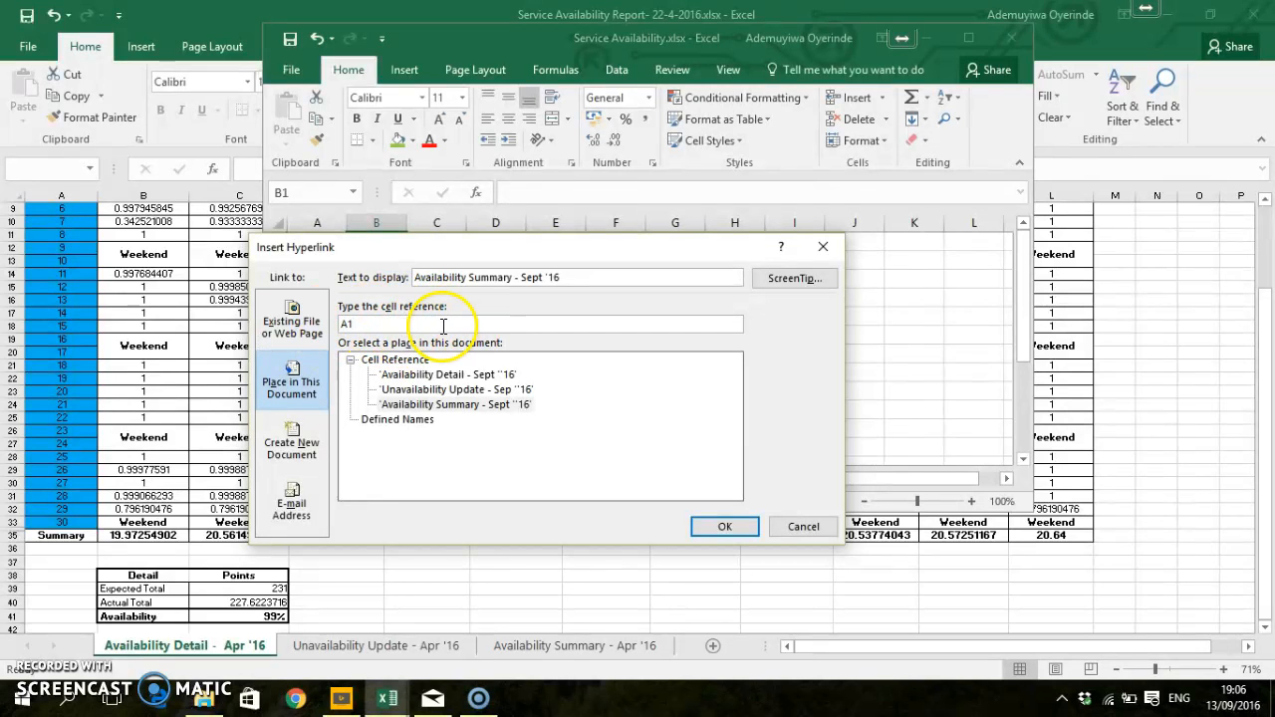
left_click_drag(439, 259, 461, 251)
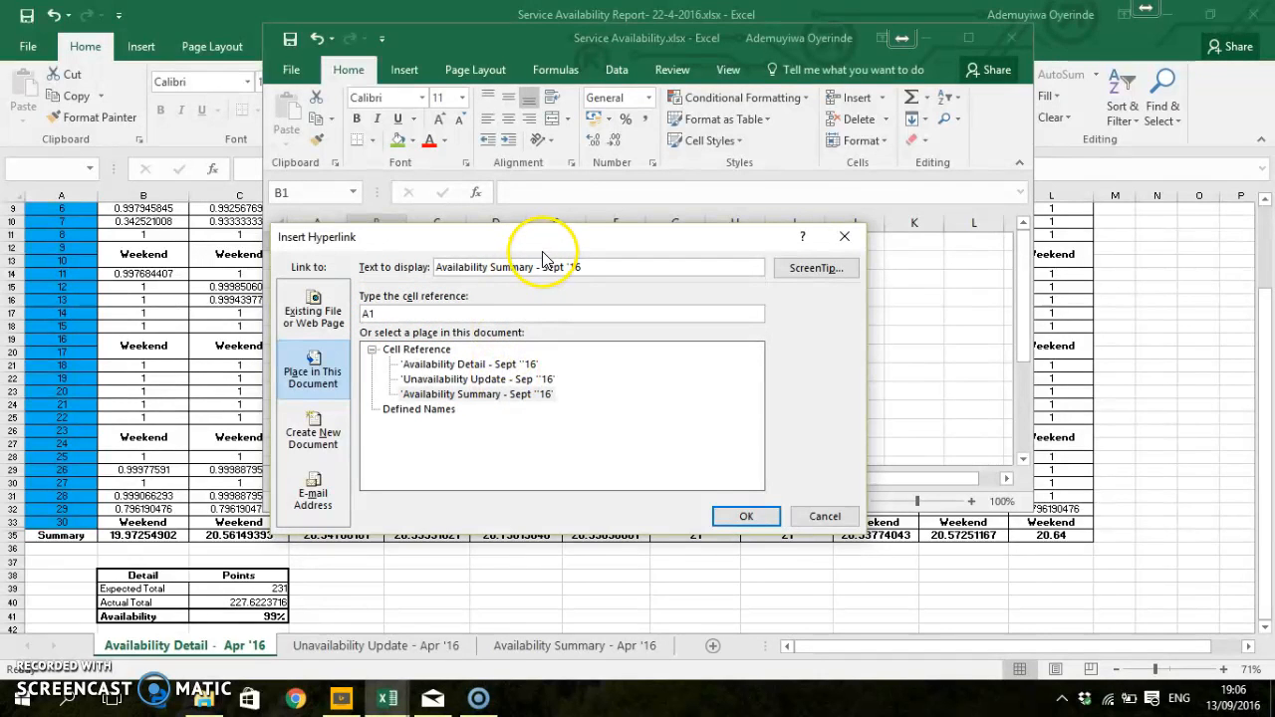
left_click(520, 398)
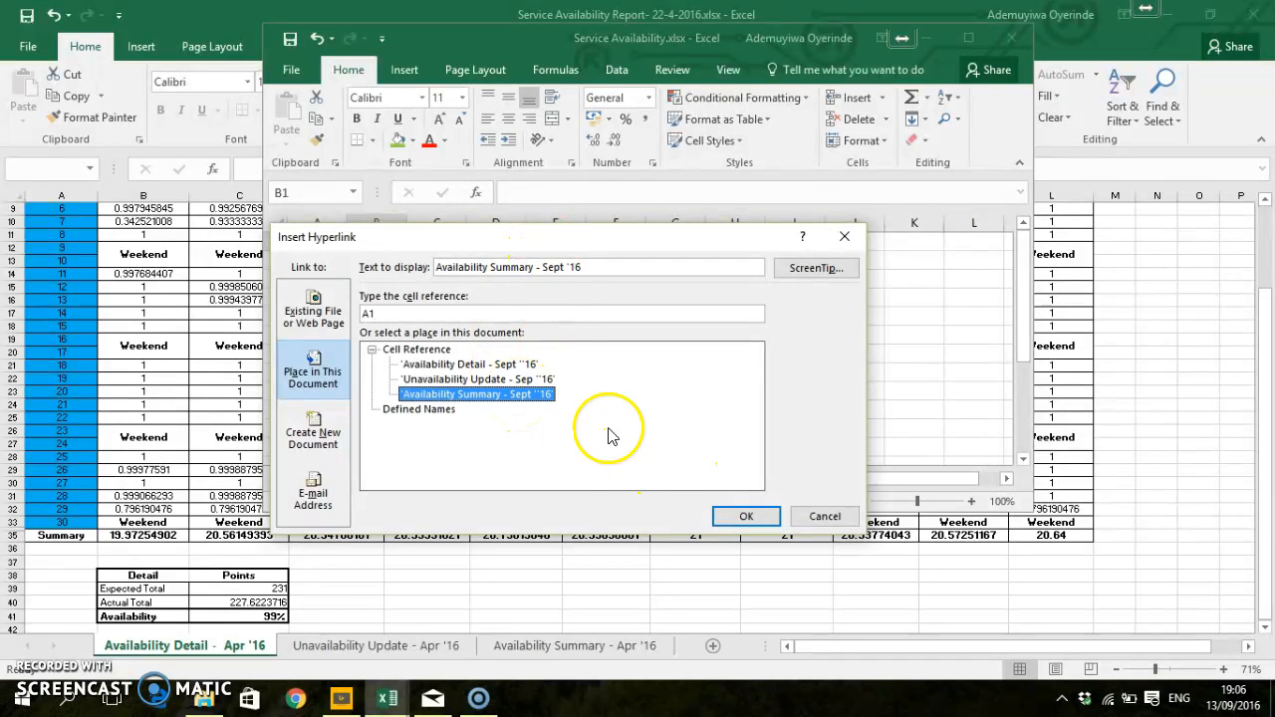
left_click(732, 513)
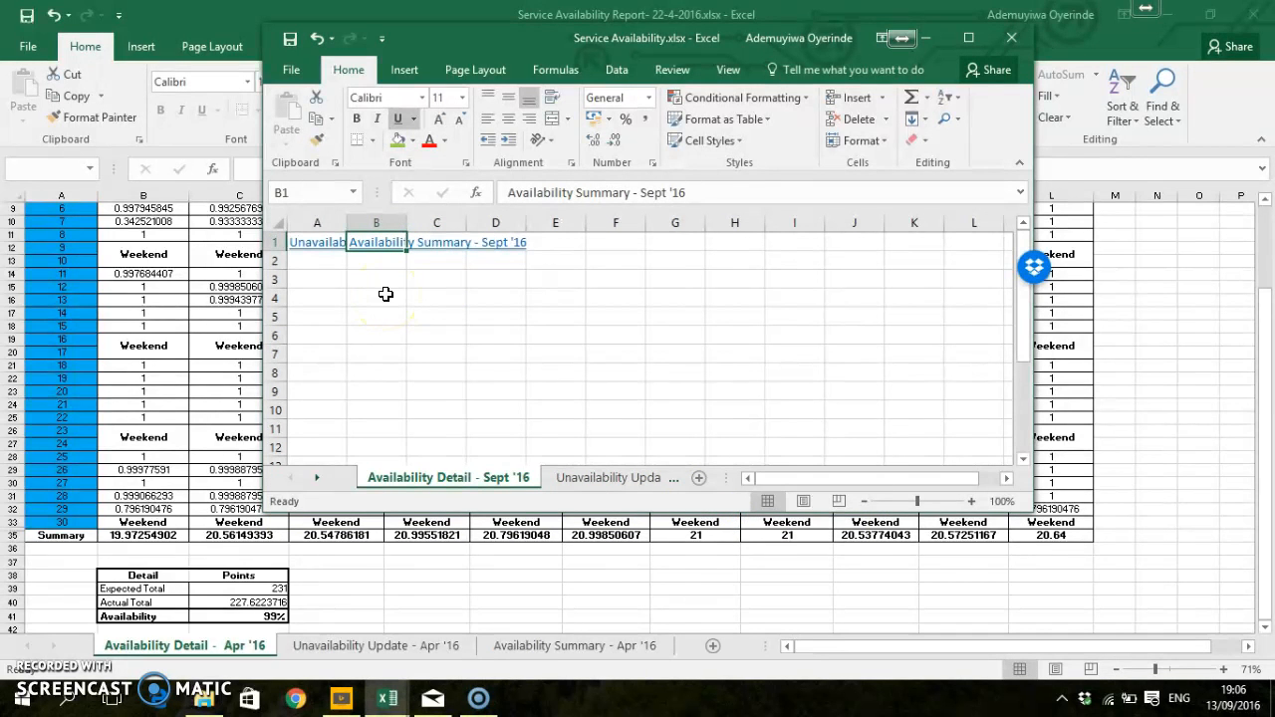
Step: Format the hyperlink cells A1:B1 with font size 8 and wrapped text
key("Left")
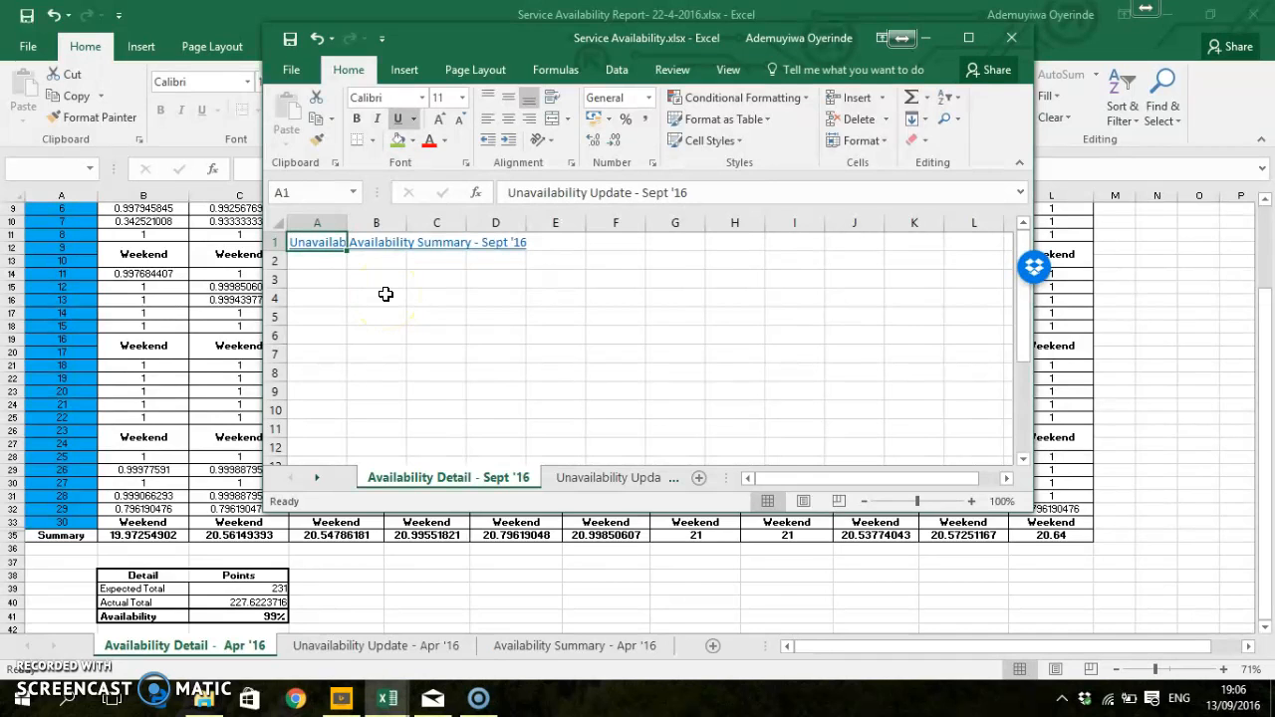
key("shift+Right")
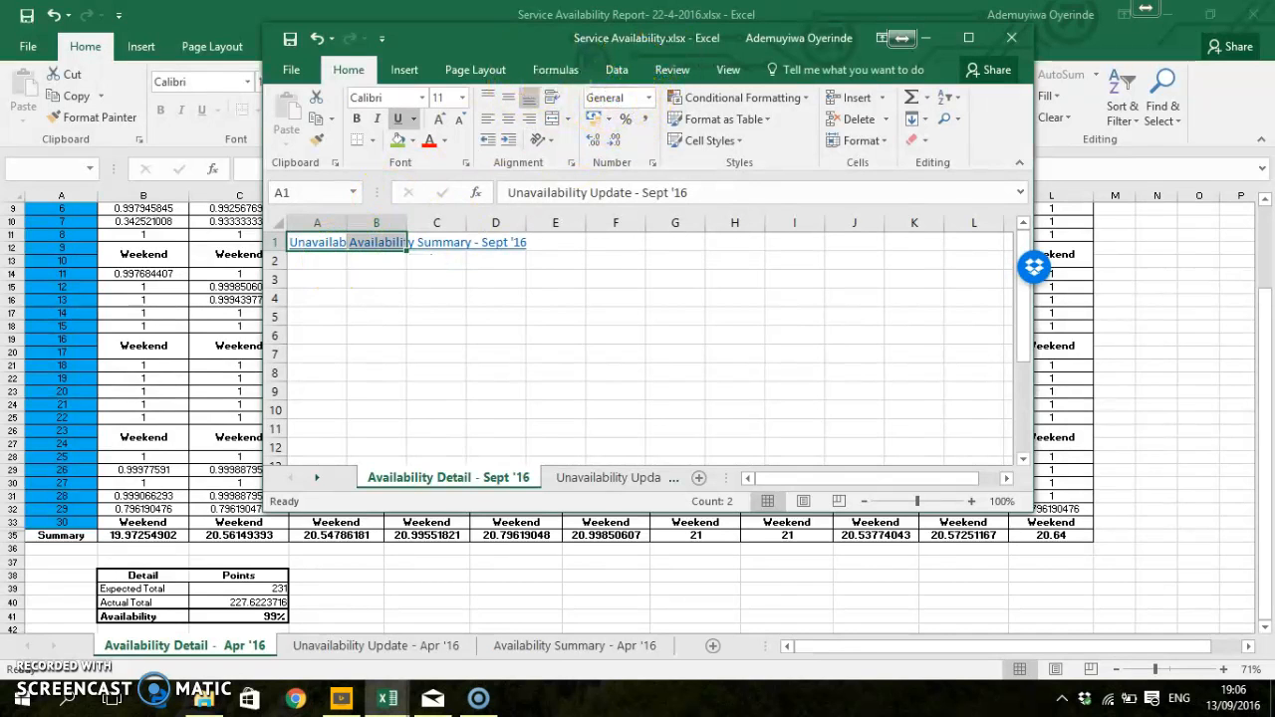
left_click(969, 40)
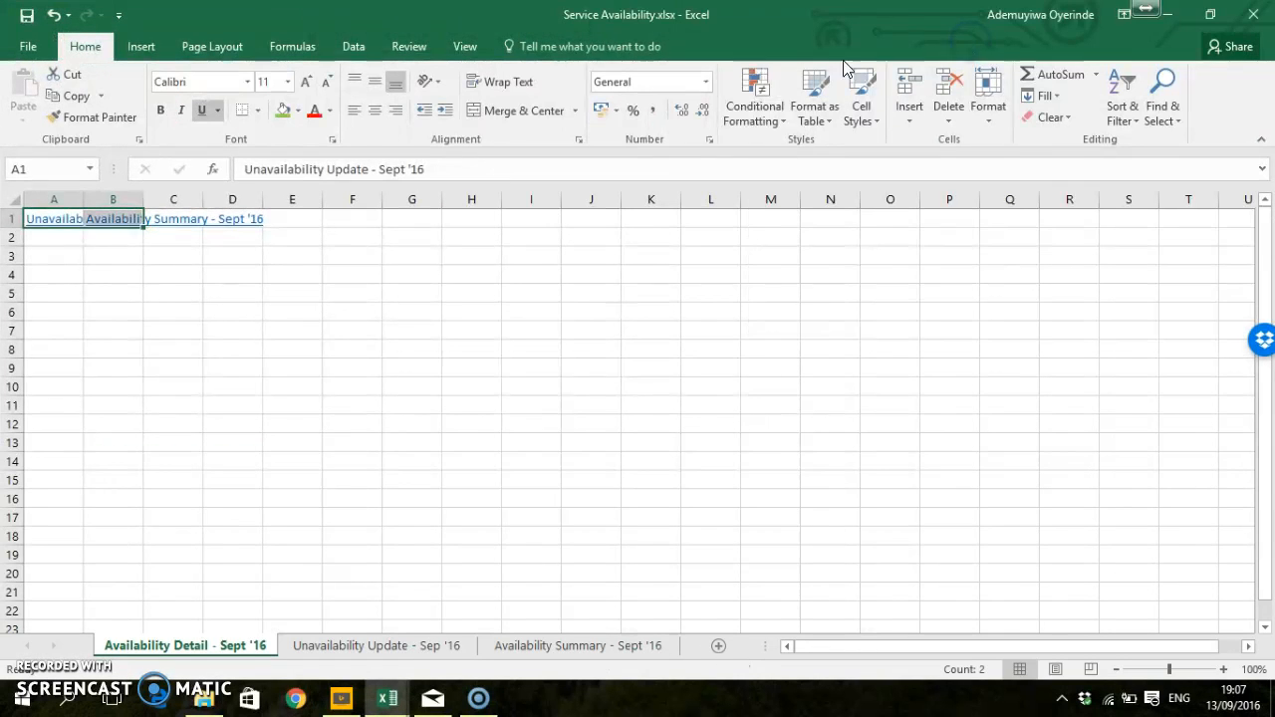
left_click(289, 88)
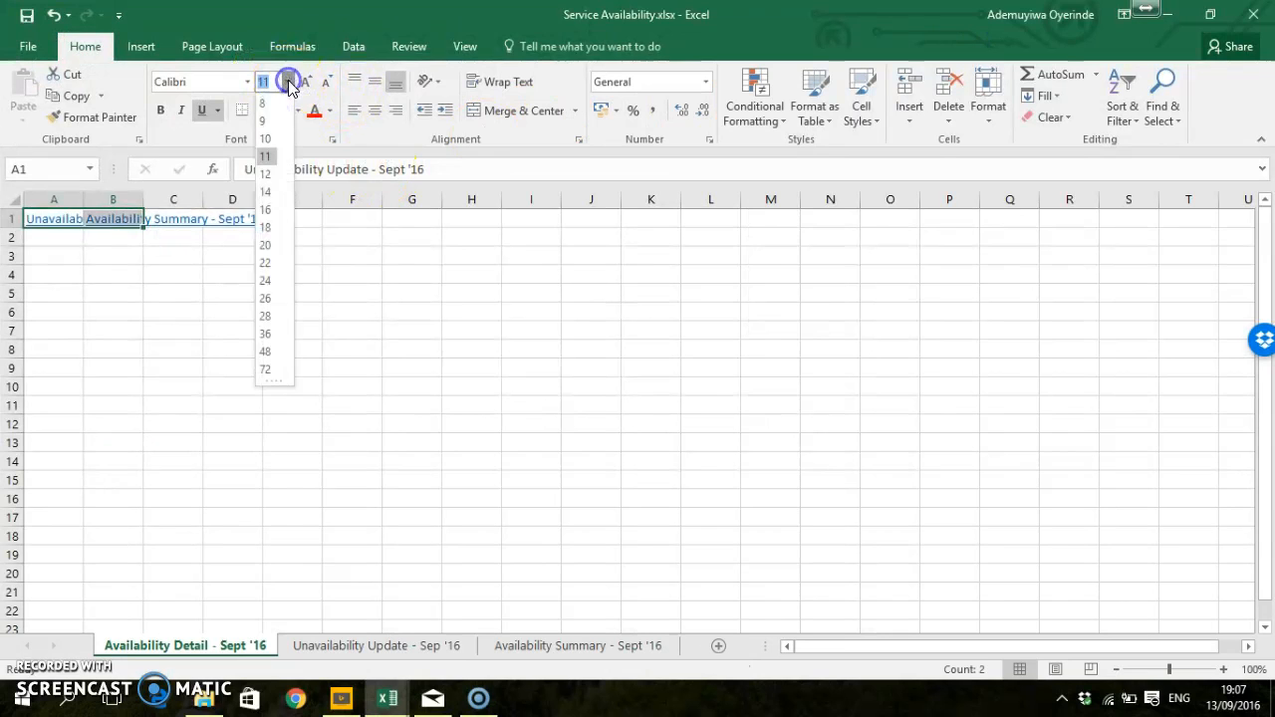
left_click(267, 100)
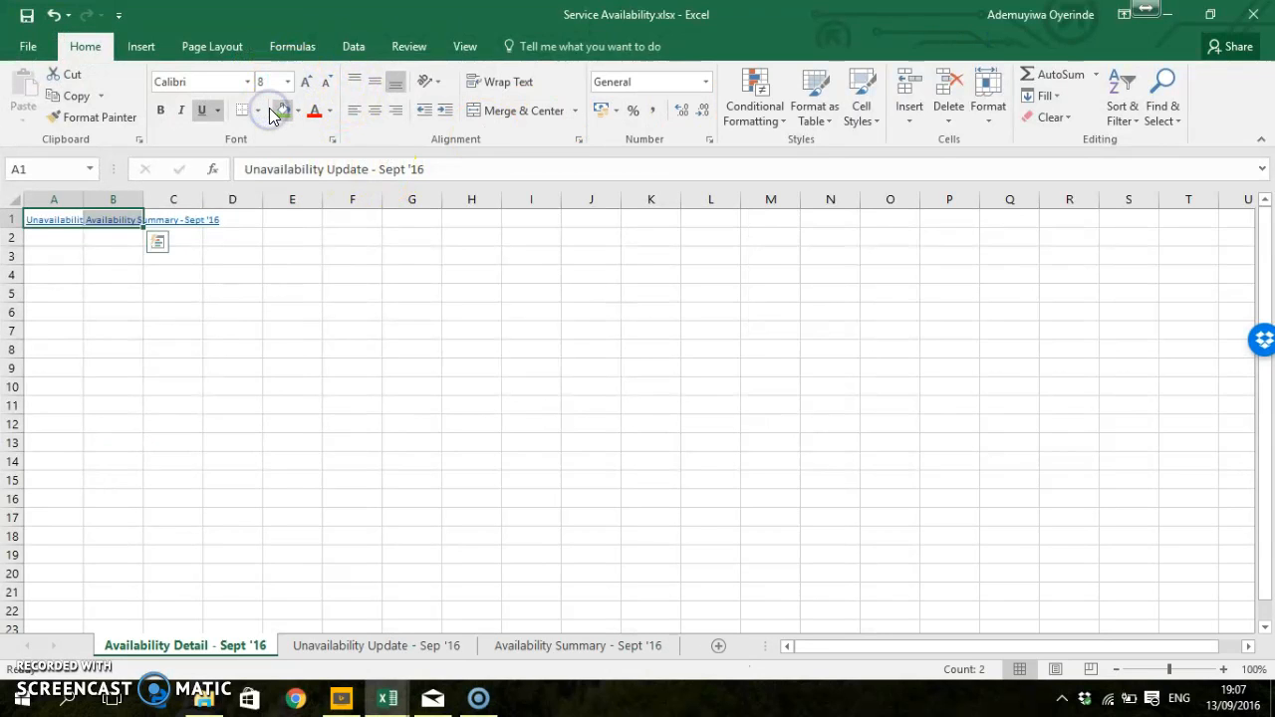
left_click(505, 82)
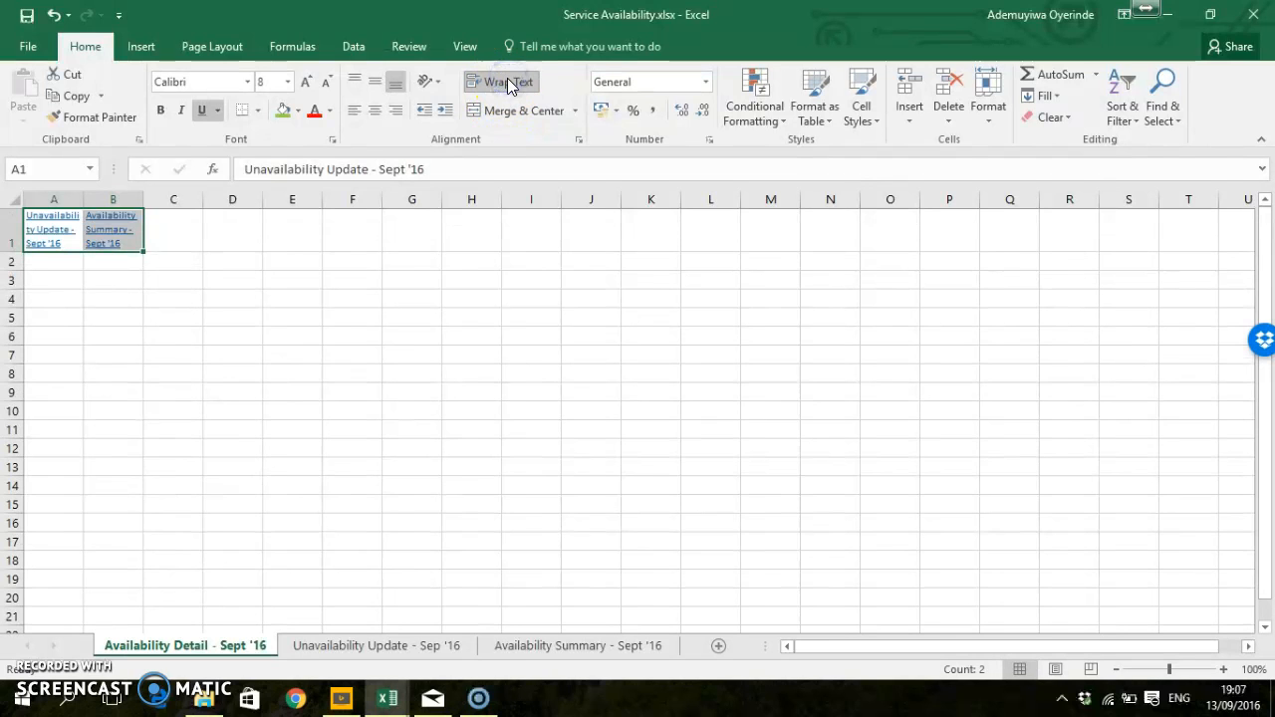
Step: Enter the row header "Avail. For Sept '16" in cell A2 of the Availability Detail - Sept '16 sheet
left_click(54, 259)
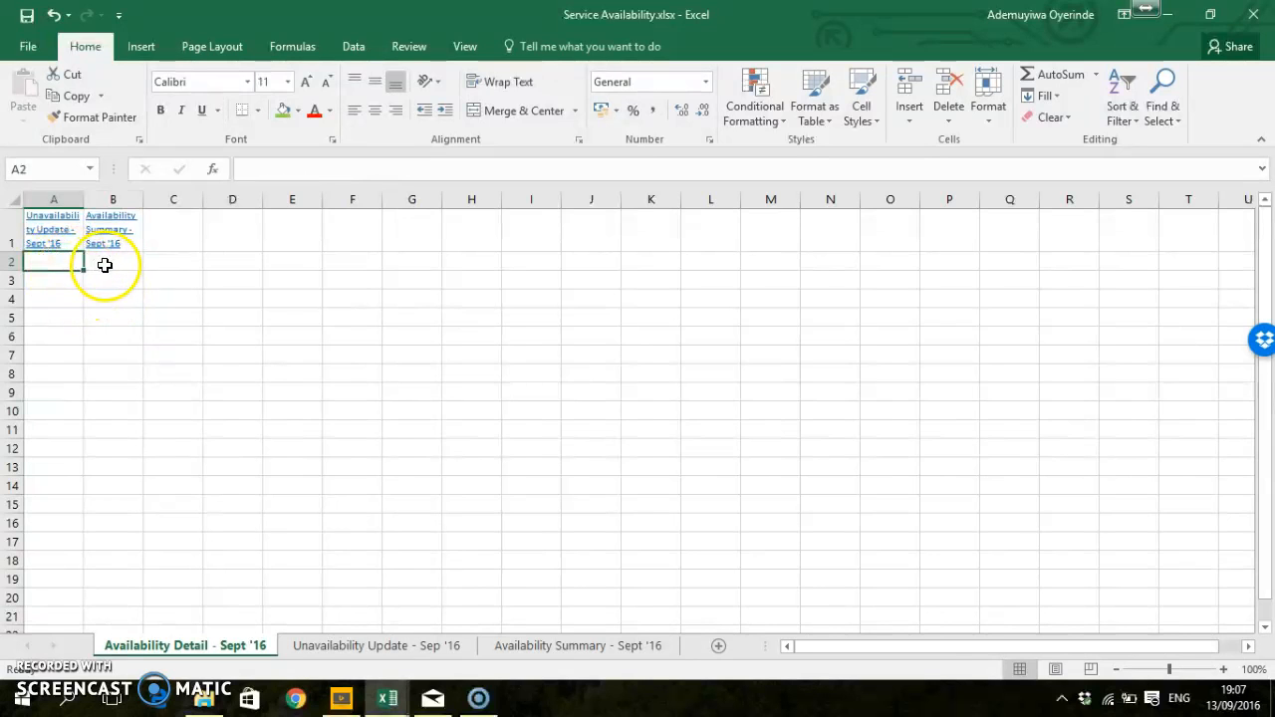
left_click(103, 262)
left_click(70, 263)
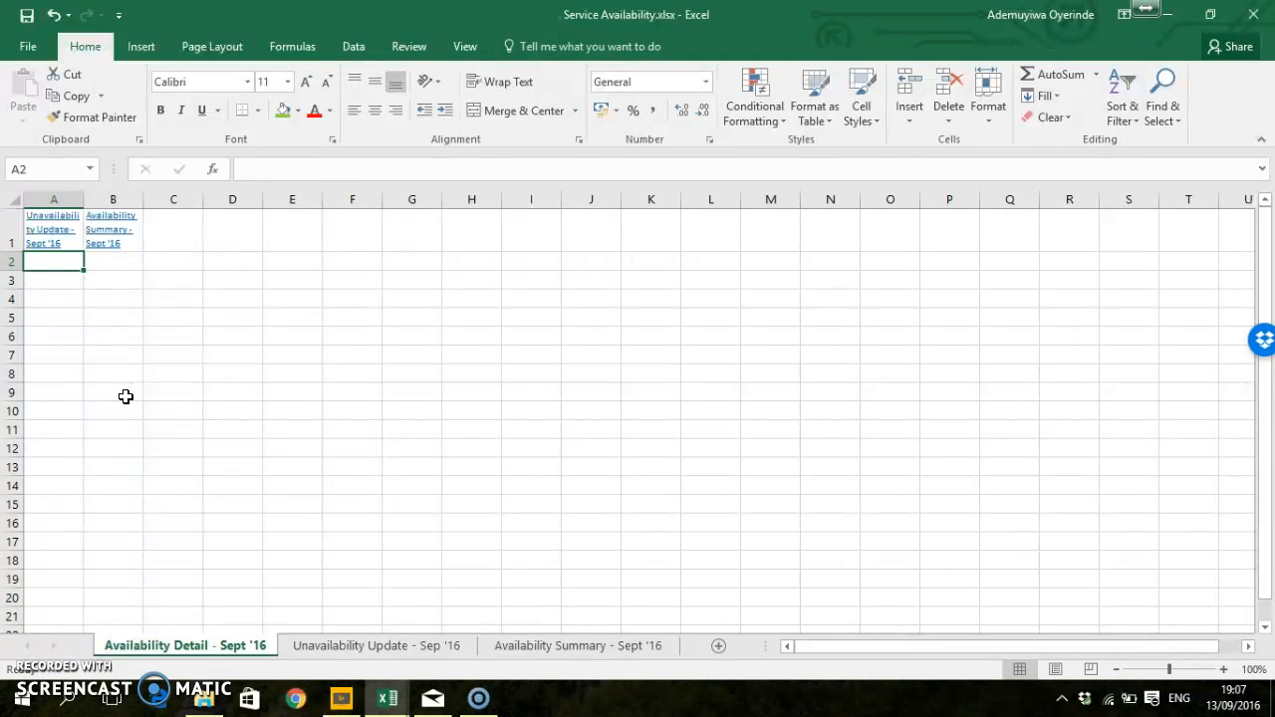
left_click(371, 645)
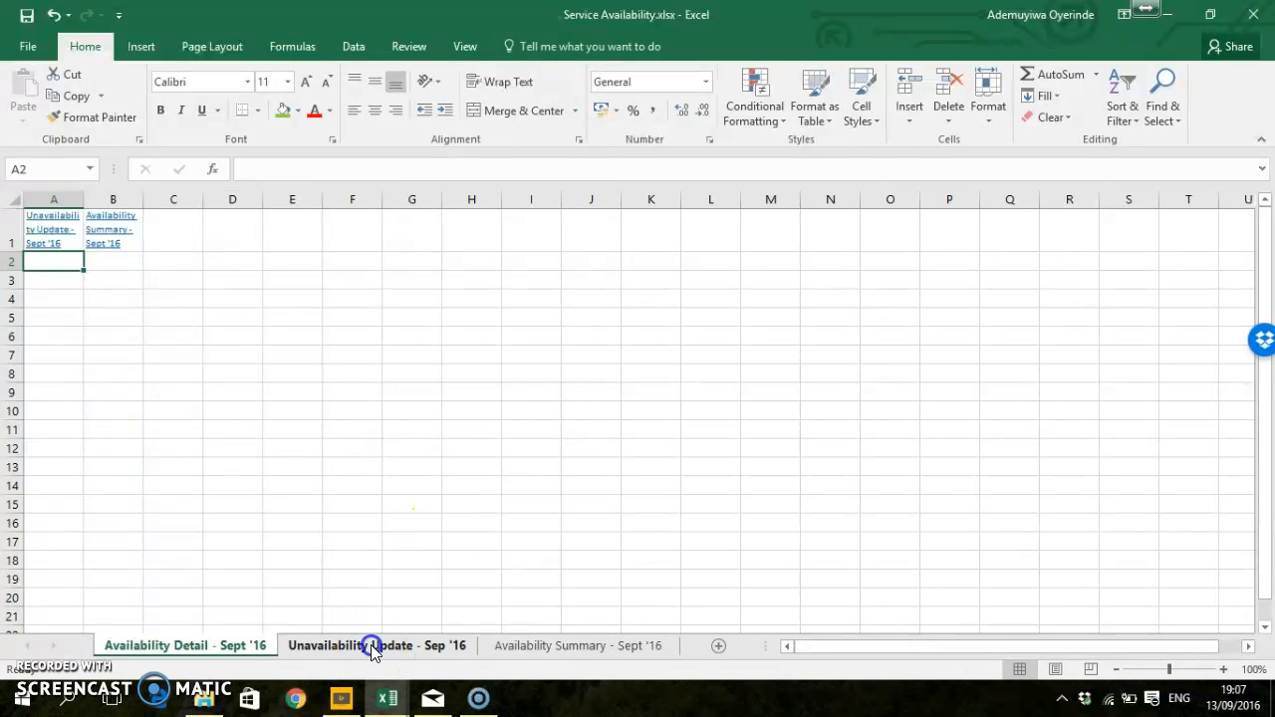
left_click(234, 645)
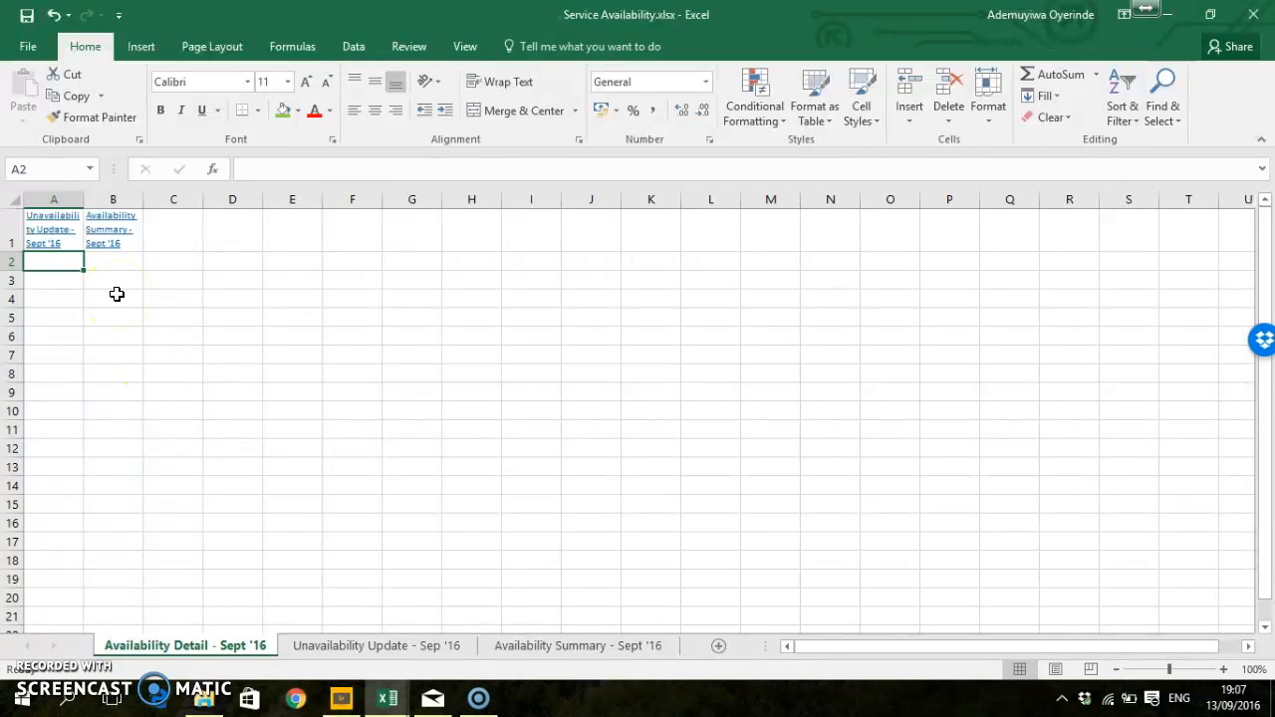
type("Avail.")
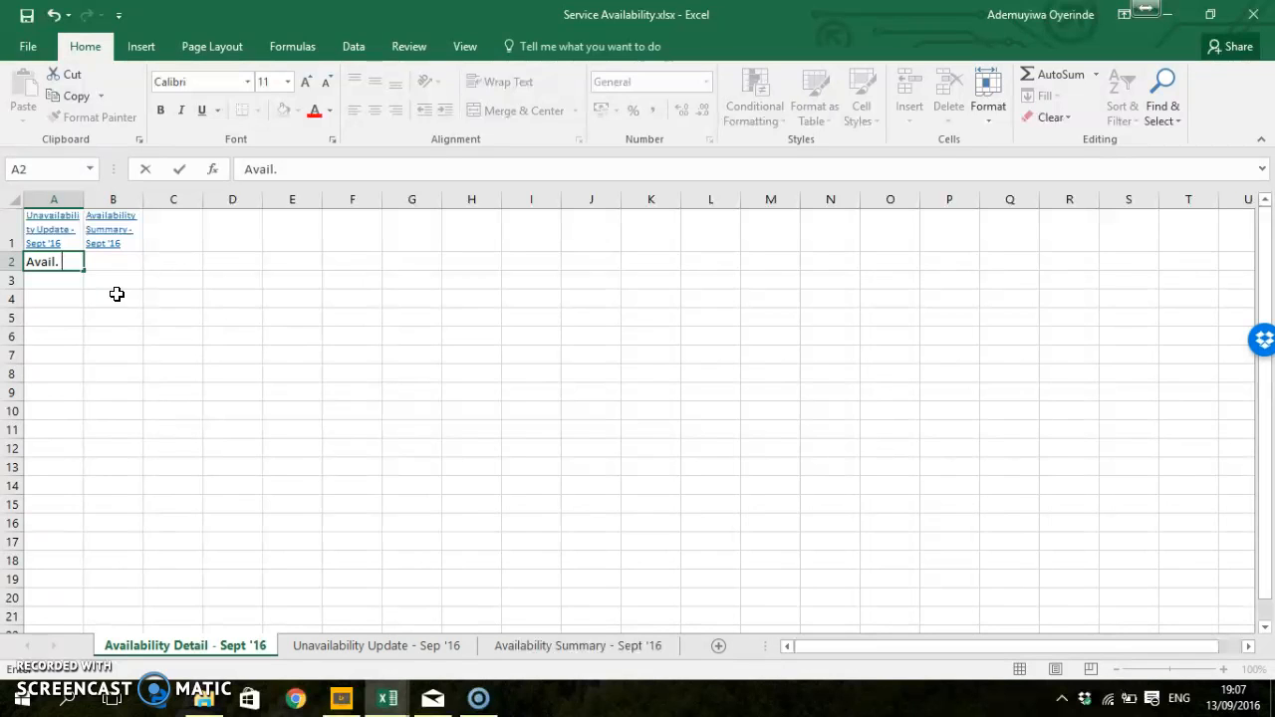
type("For Sept '16")
key("Tab")
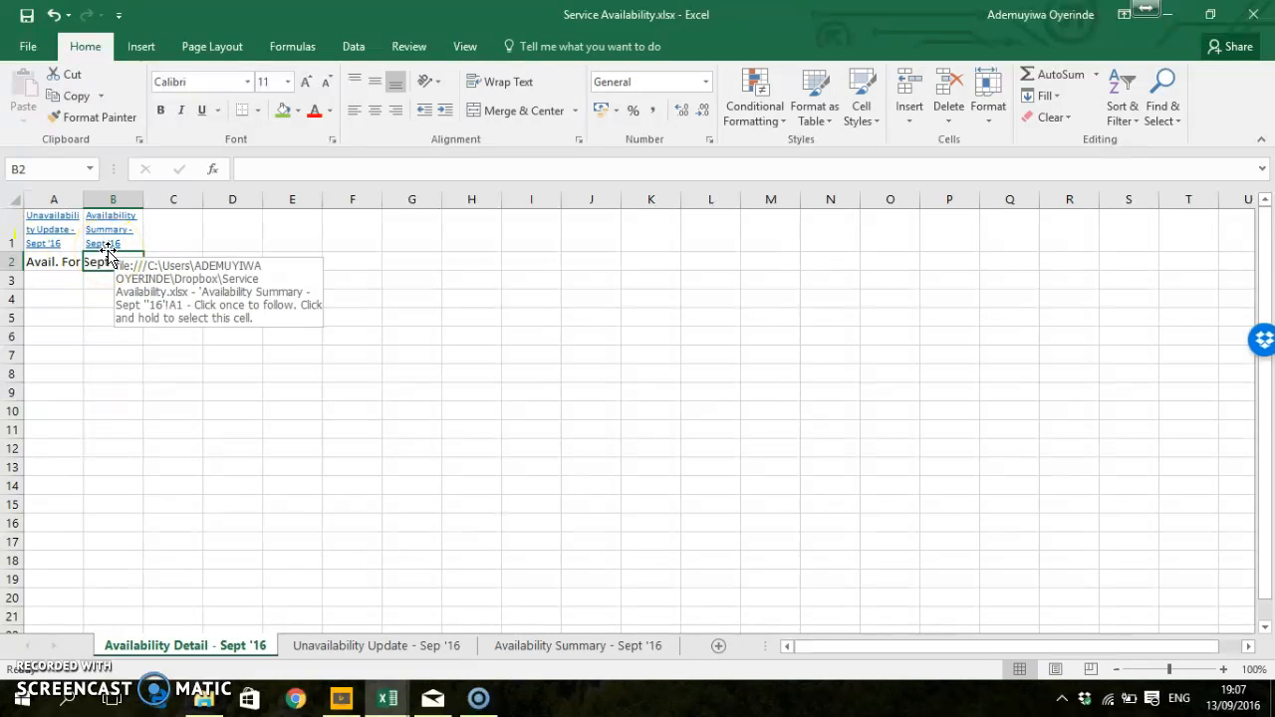
Step: Enter the column headings "Internet Service", "Messaging Service" and "File transfer Service" in cells B2 to D2
type("Internet Service")
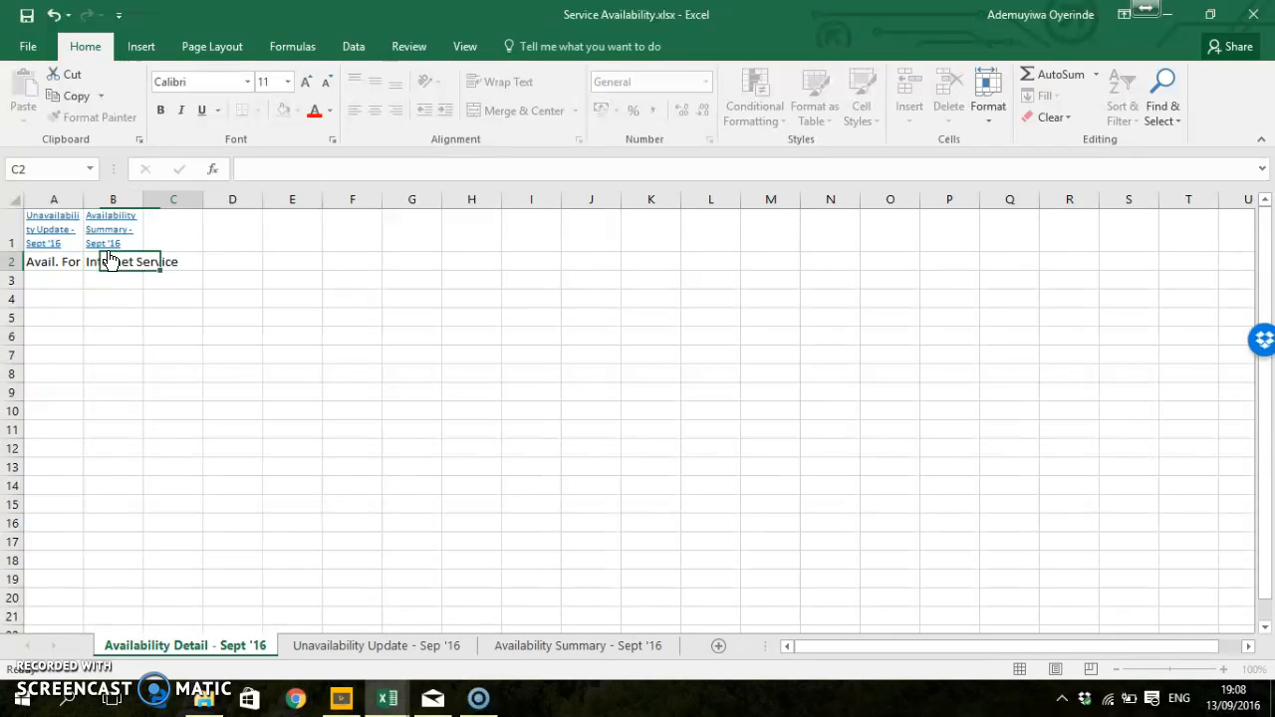
key("Tab")
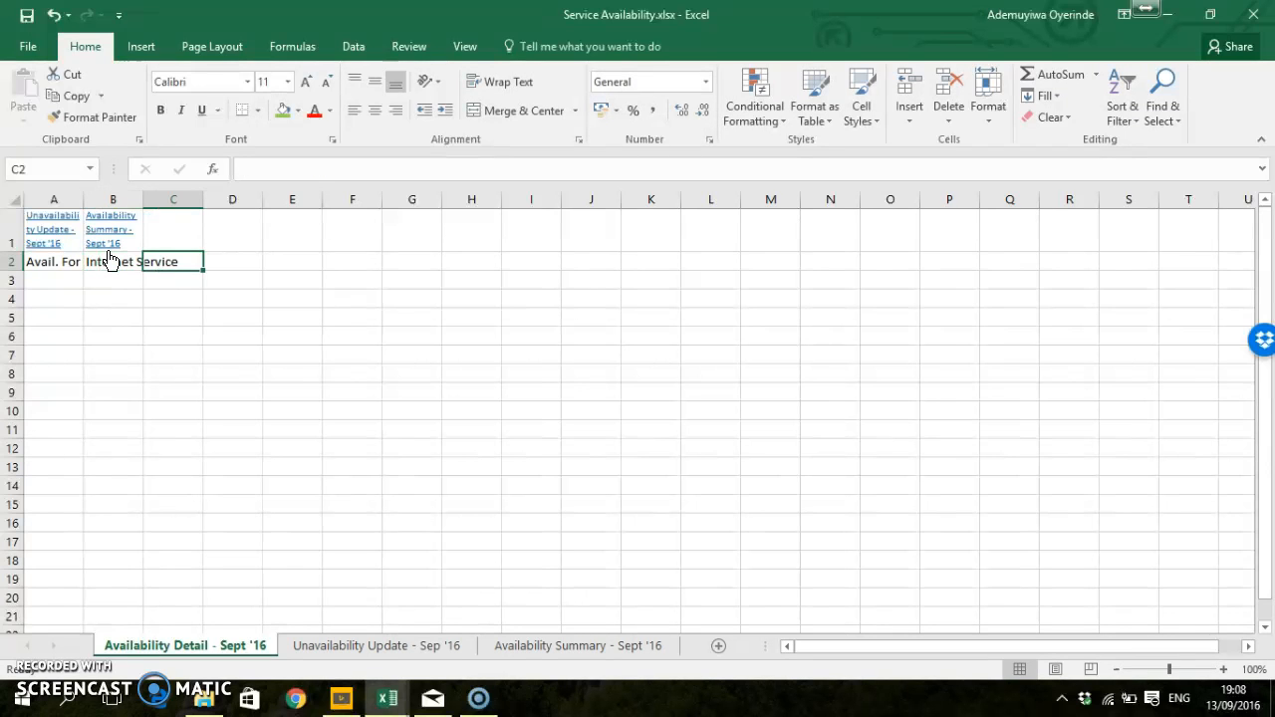
type("Messaging Service")
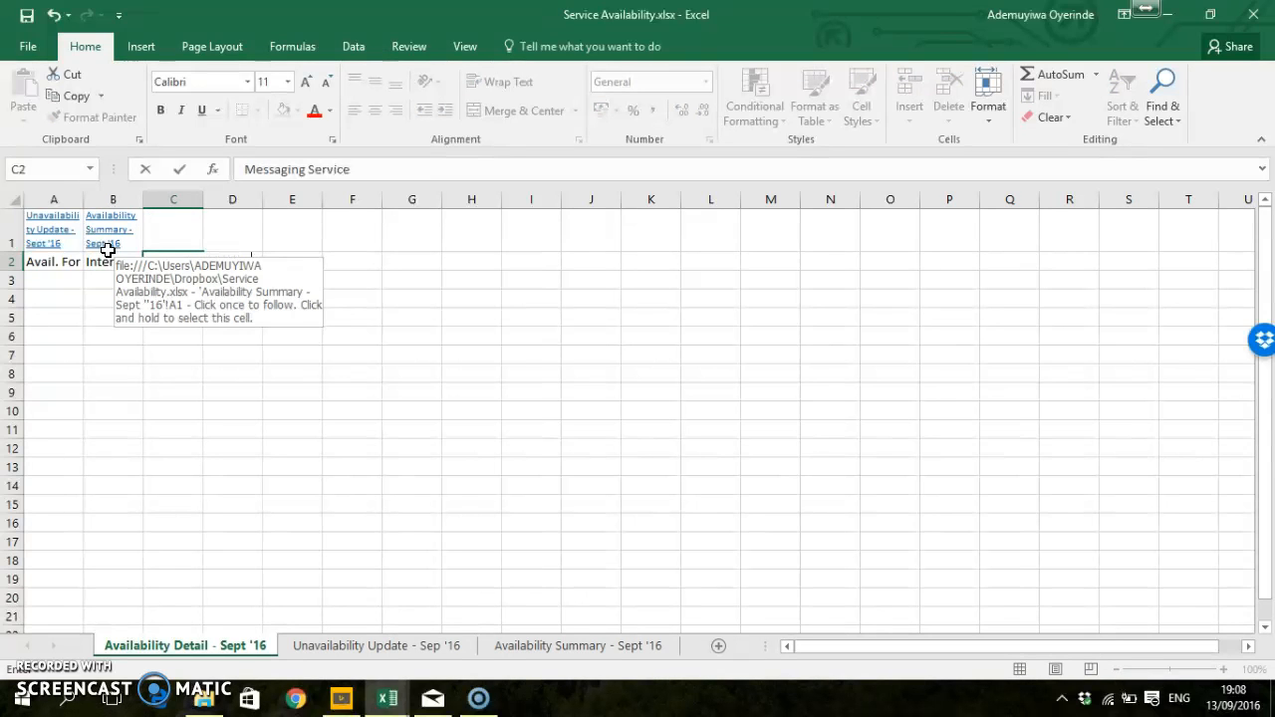
key("Tab")
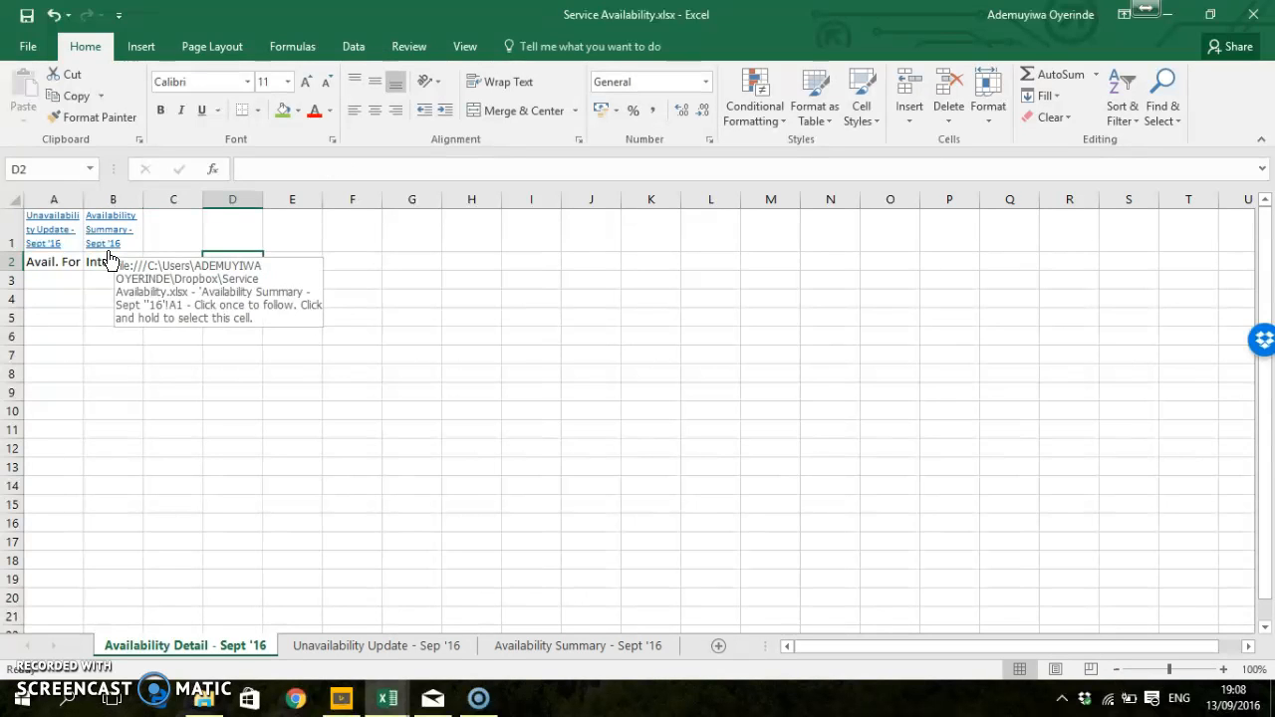
type("File transfer S")
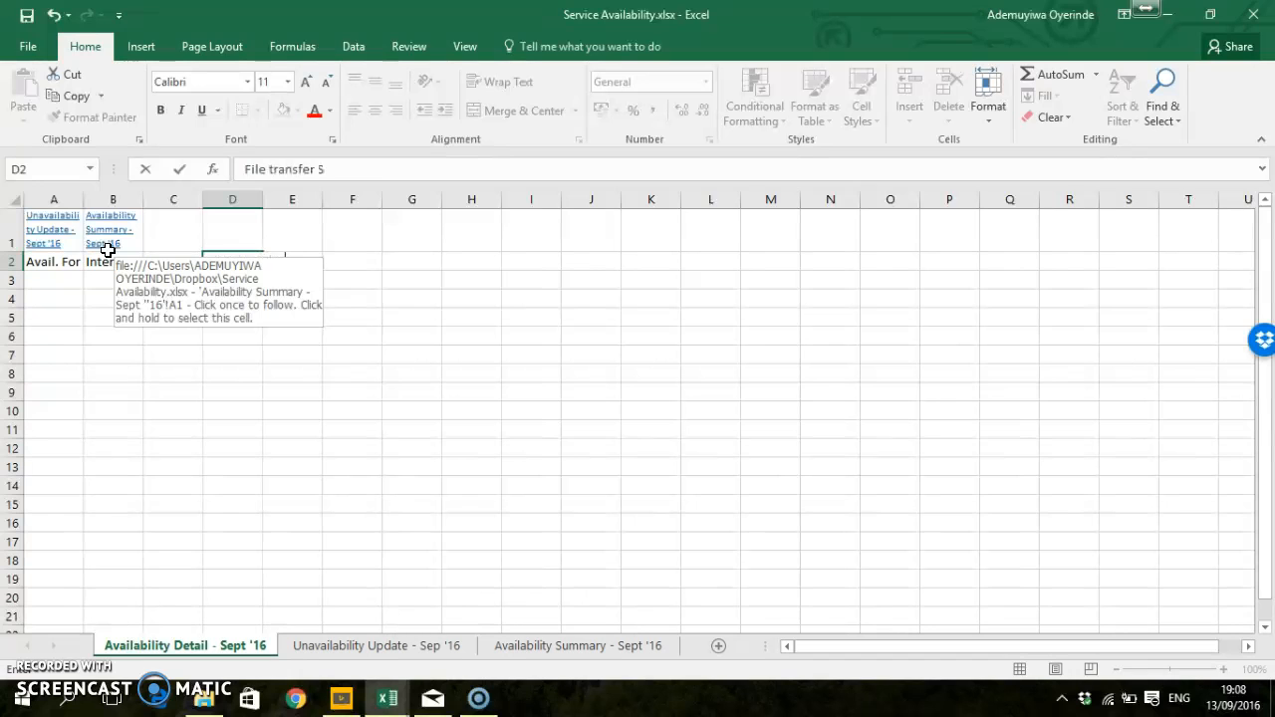
type("ervice")
key("Tab")
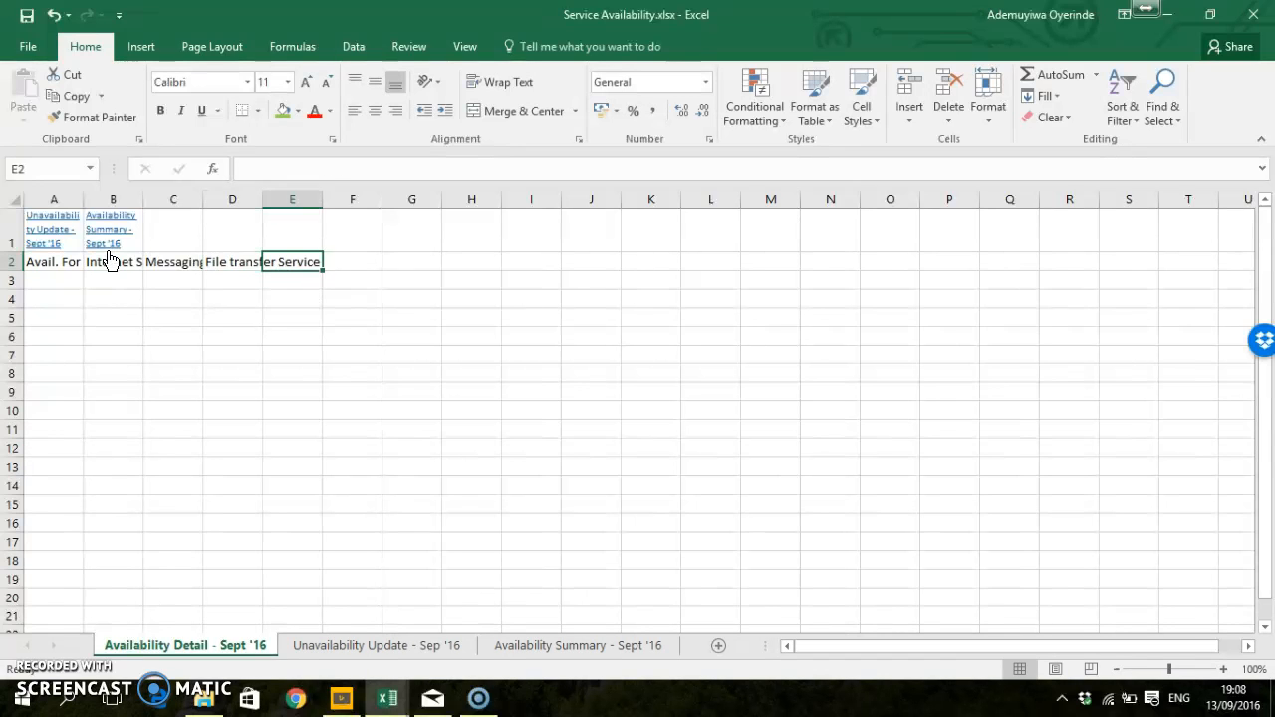
Step: Enter the column headings "Print Service", "HR Service" and "Account Soft Service" in cells E2 to G2
type("pRINT ")
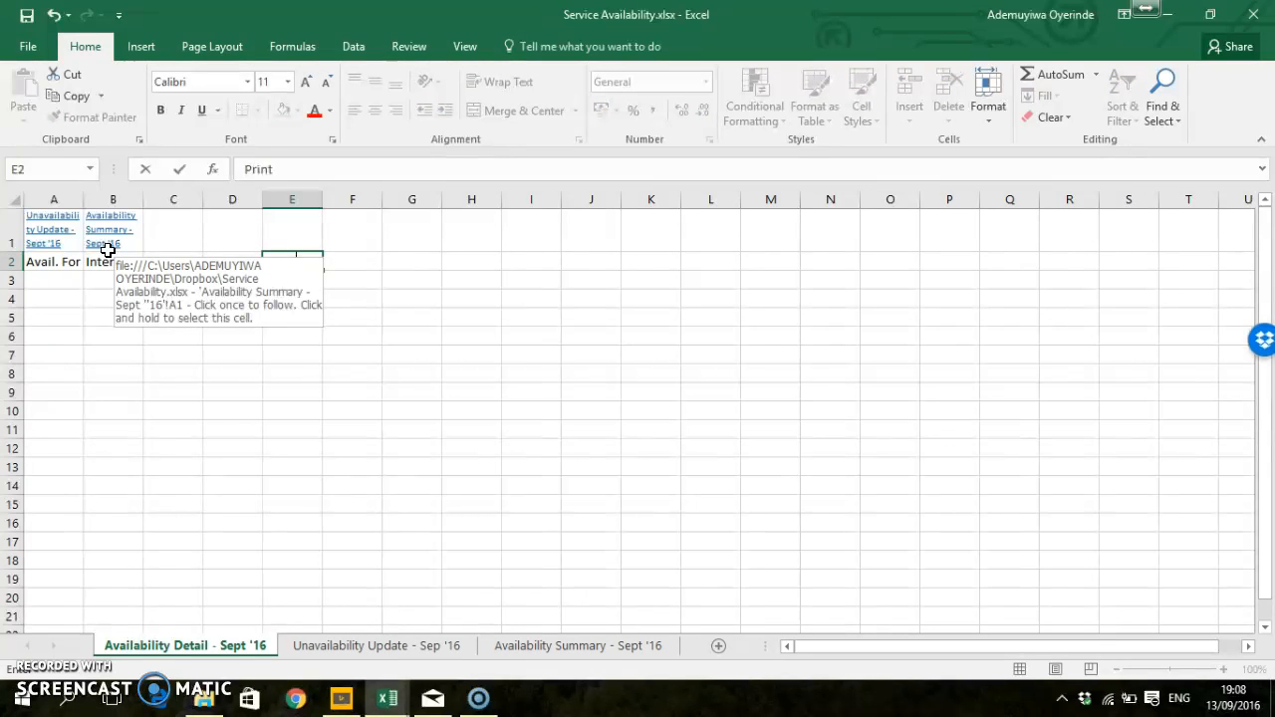
type("Service")
key("Tab")
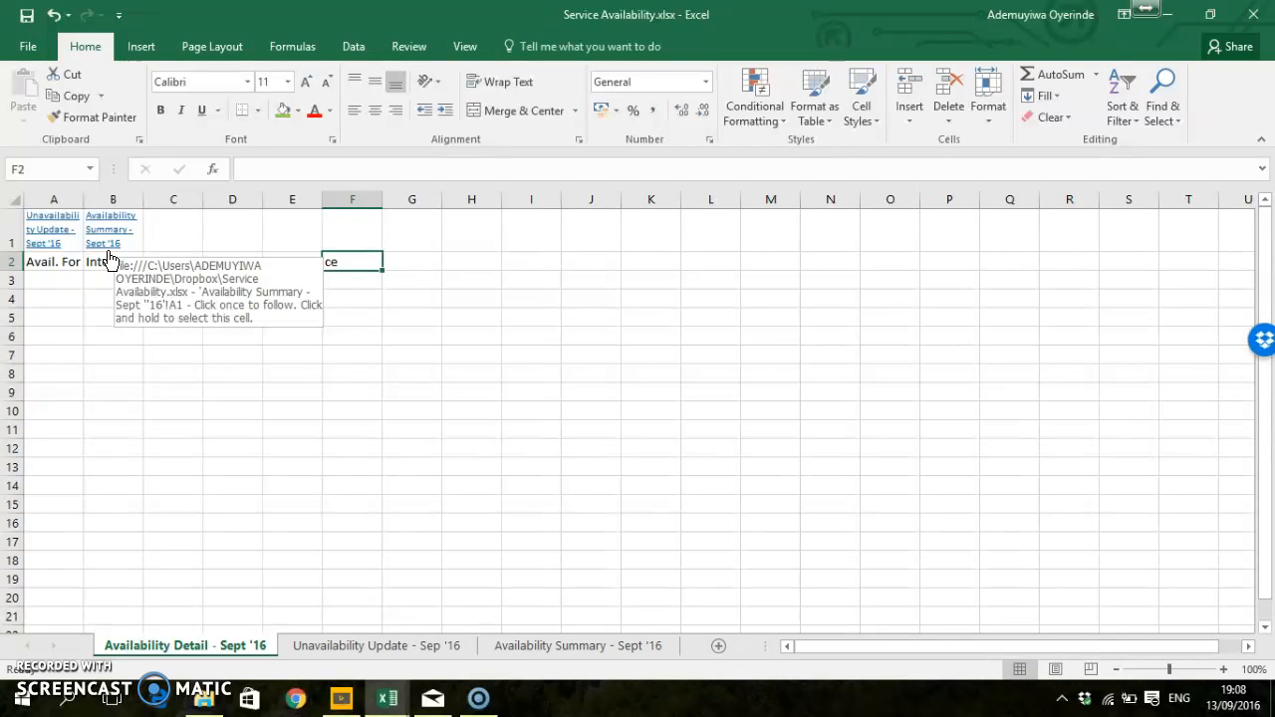
type("HR Service")
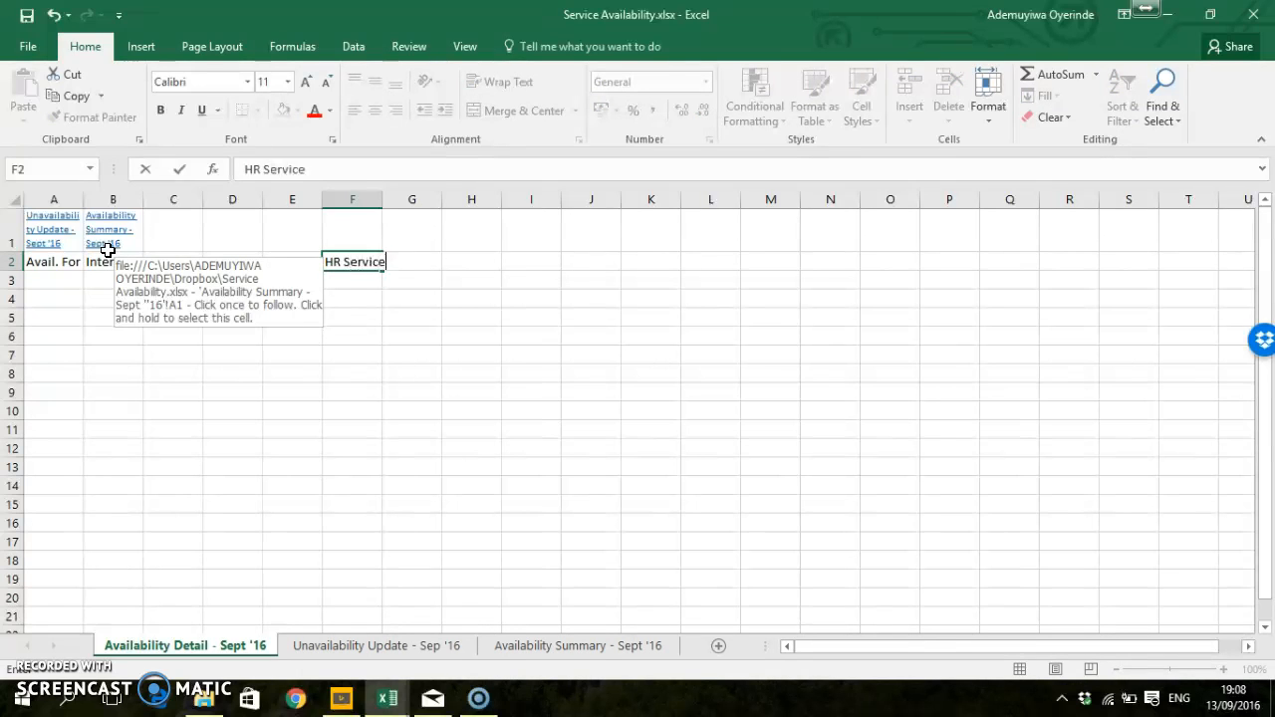
key("Tab")
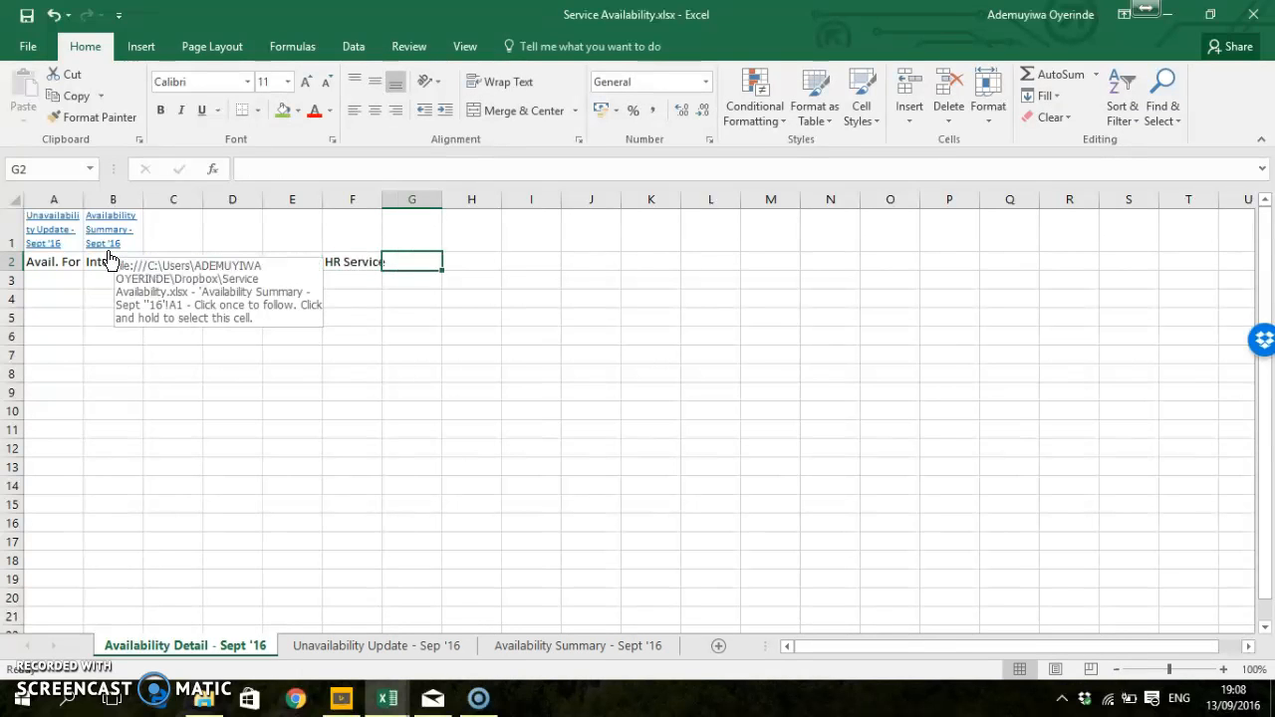
type("Account Soft Service")
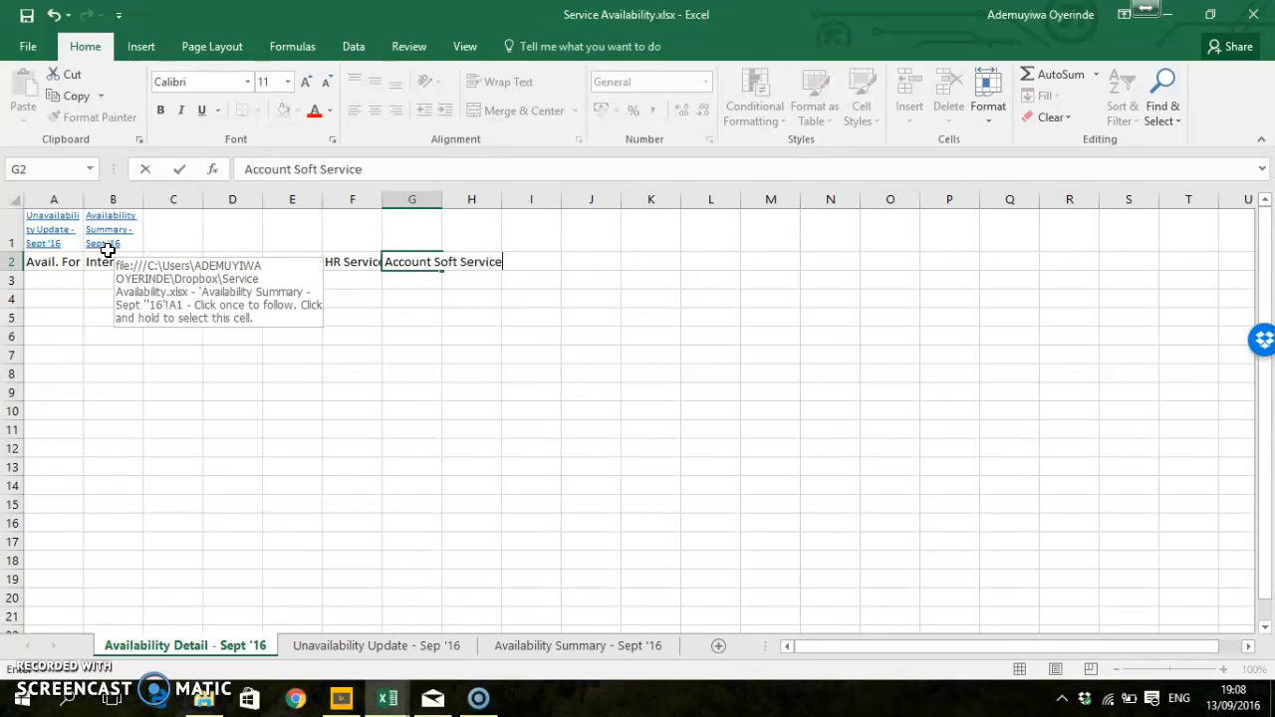
key("Tab")
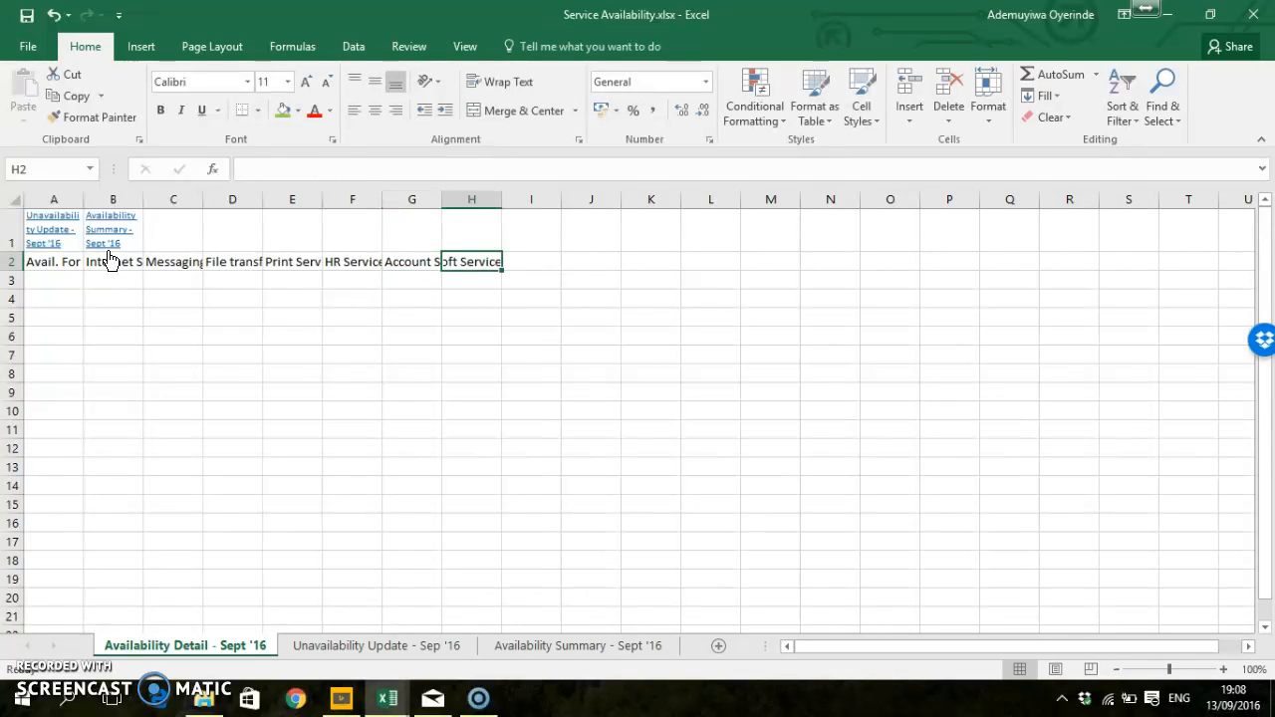
Step: Enter the column headings "Desktop Service" and "Repair of Office Eqpt Service" in cells H2 and I2
type("Desk")
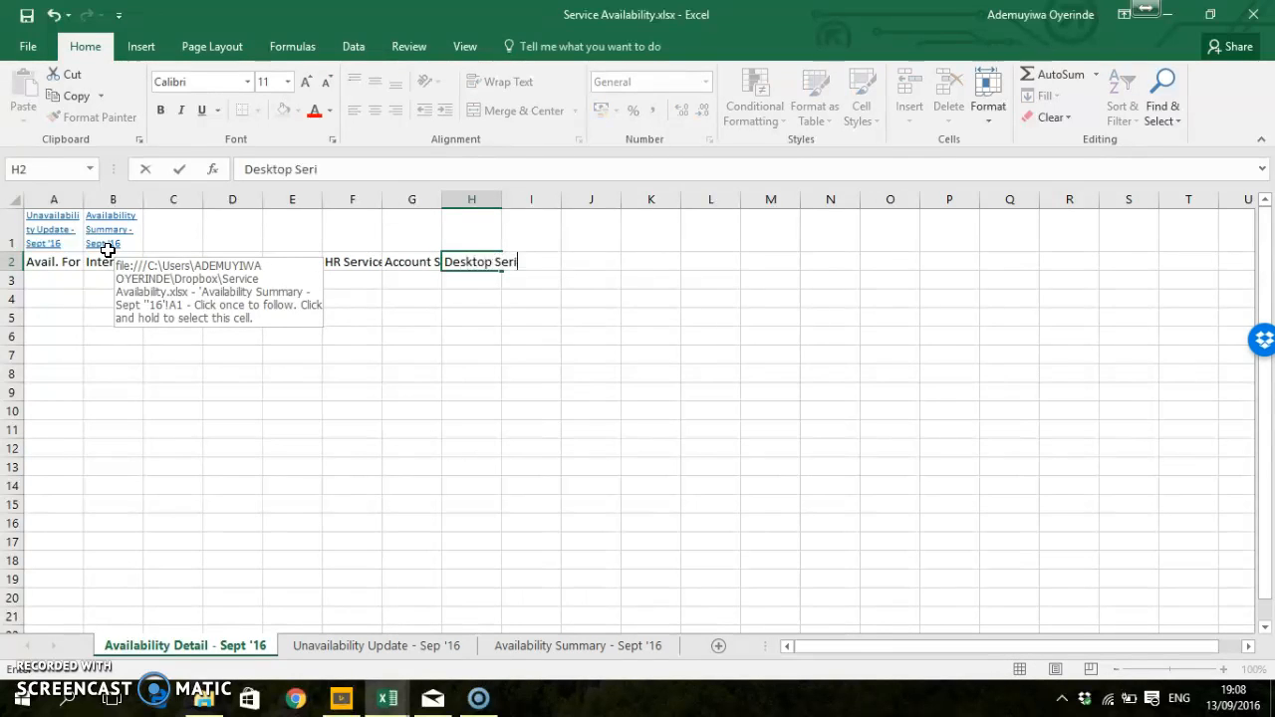
type("top Service")
key("Tab")
key("Tab")
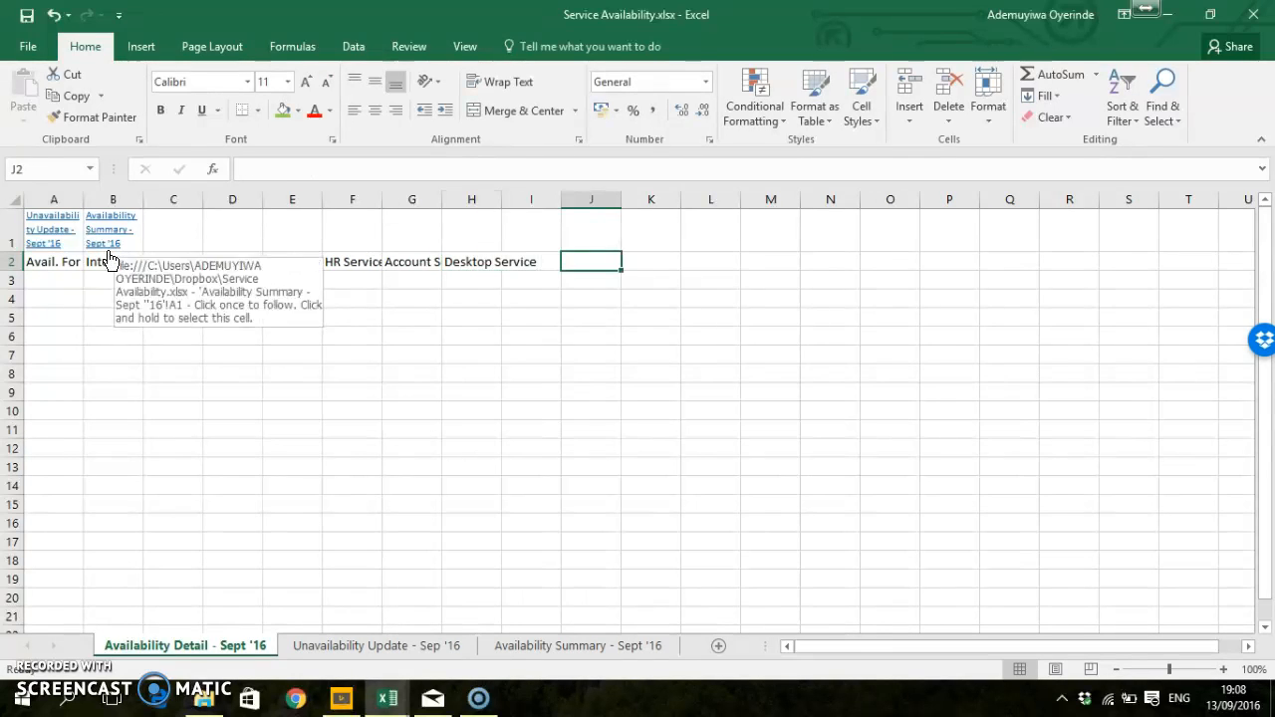
key("Left")
key("Left")
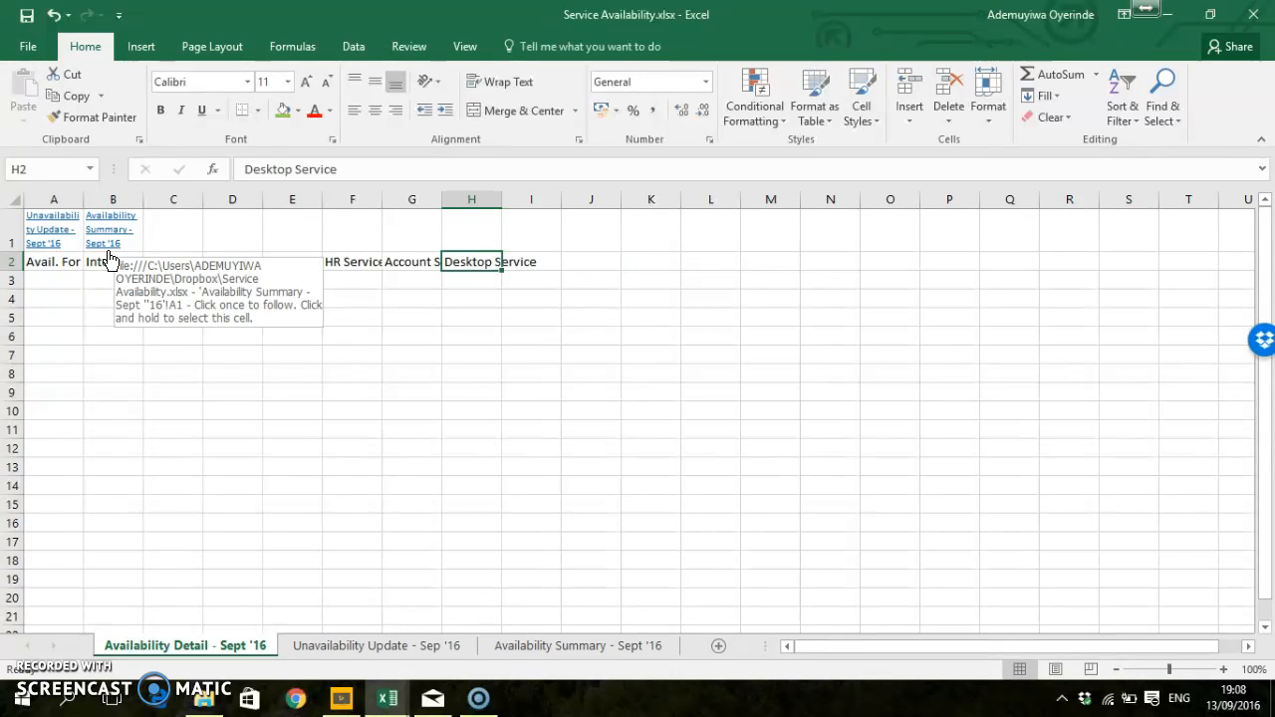
key("Right")
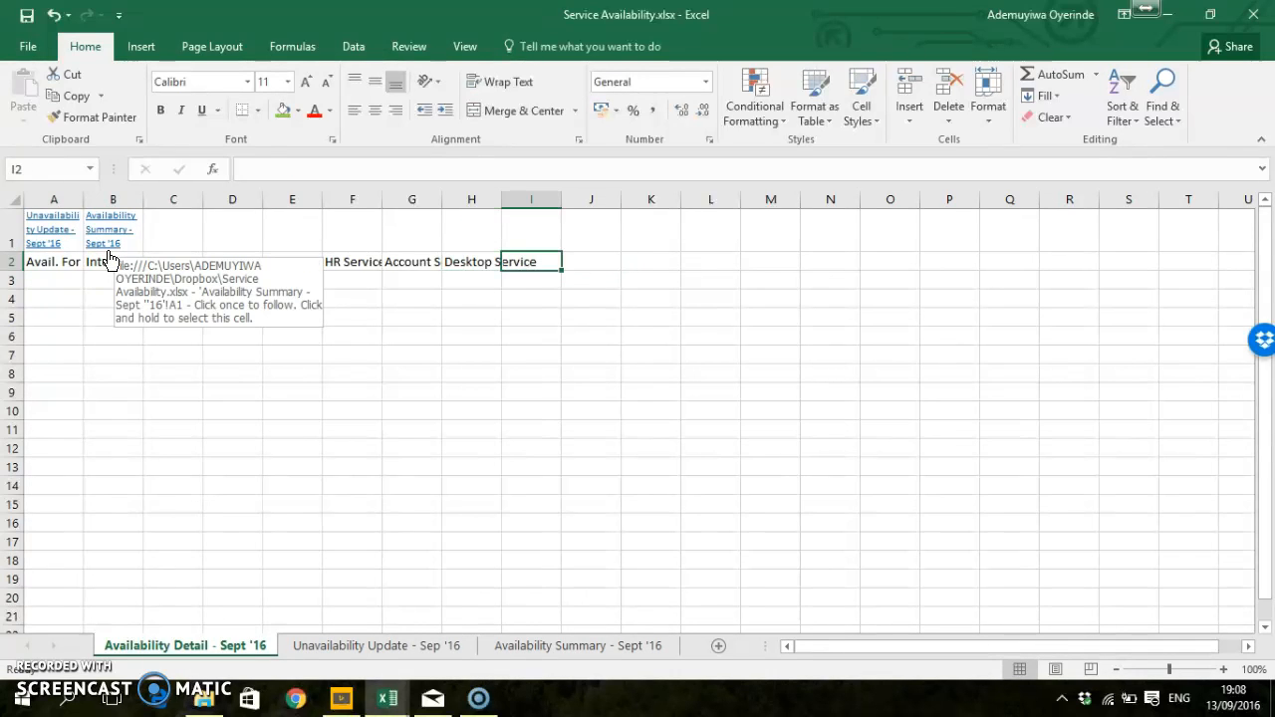
type("Repair of Office E")
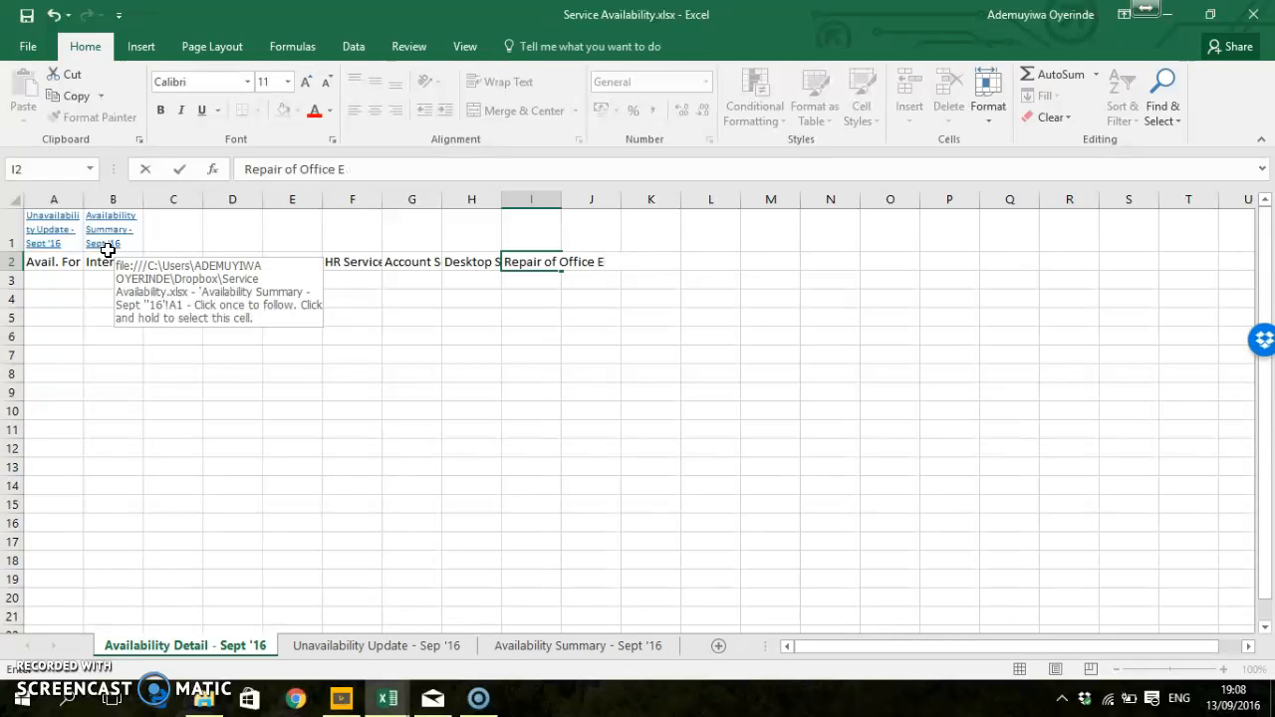
type("t ")
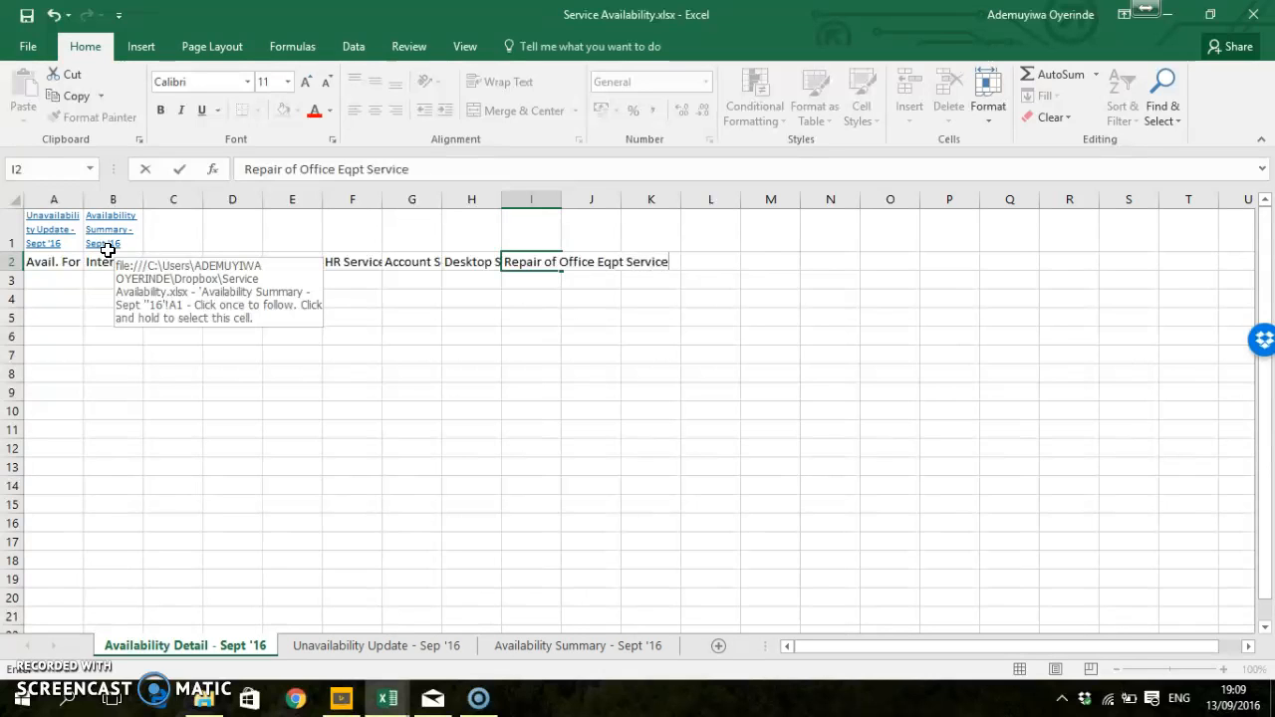
type("Service")
key("Tab")
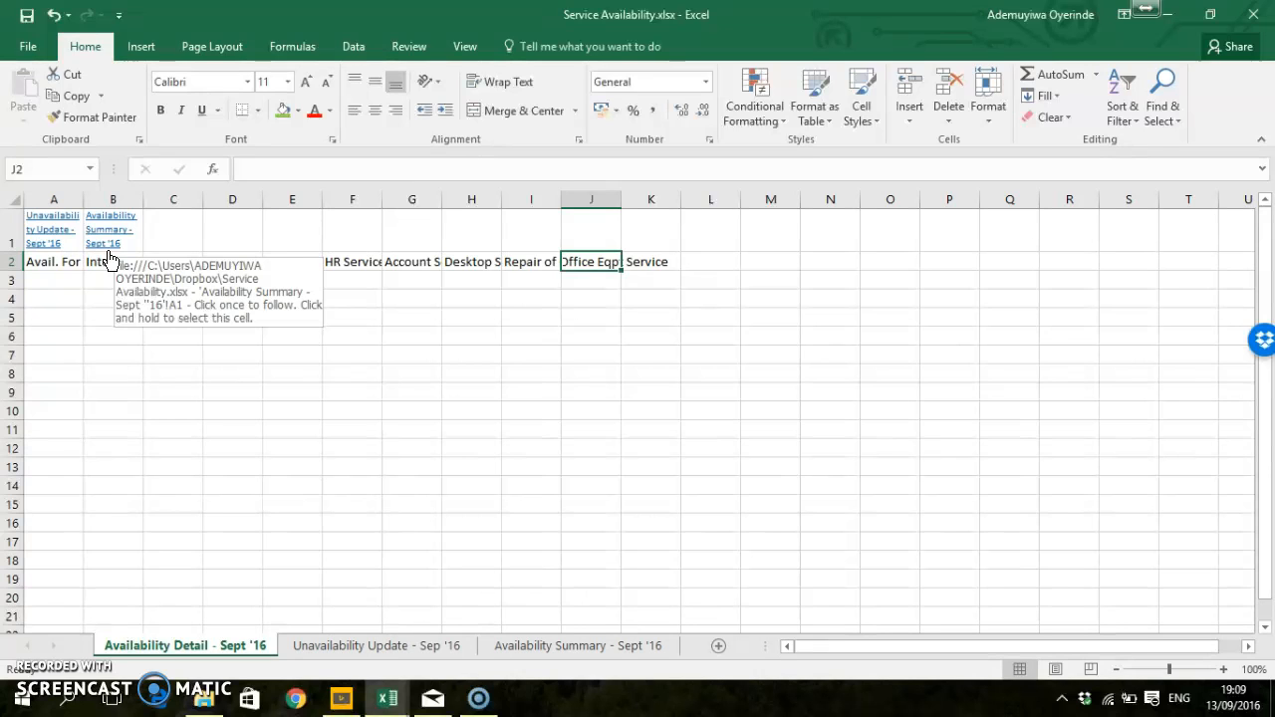
key("Return")
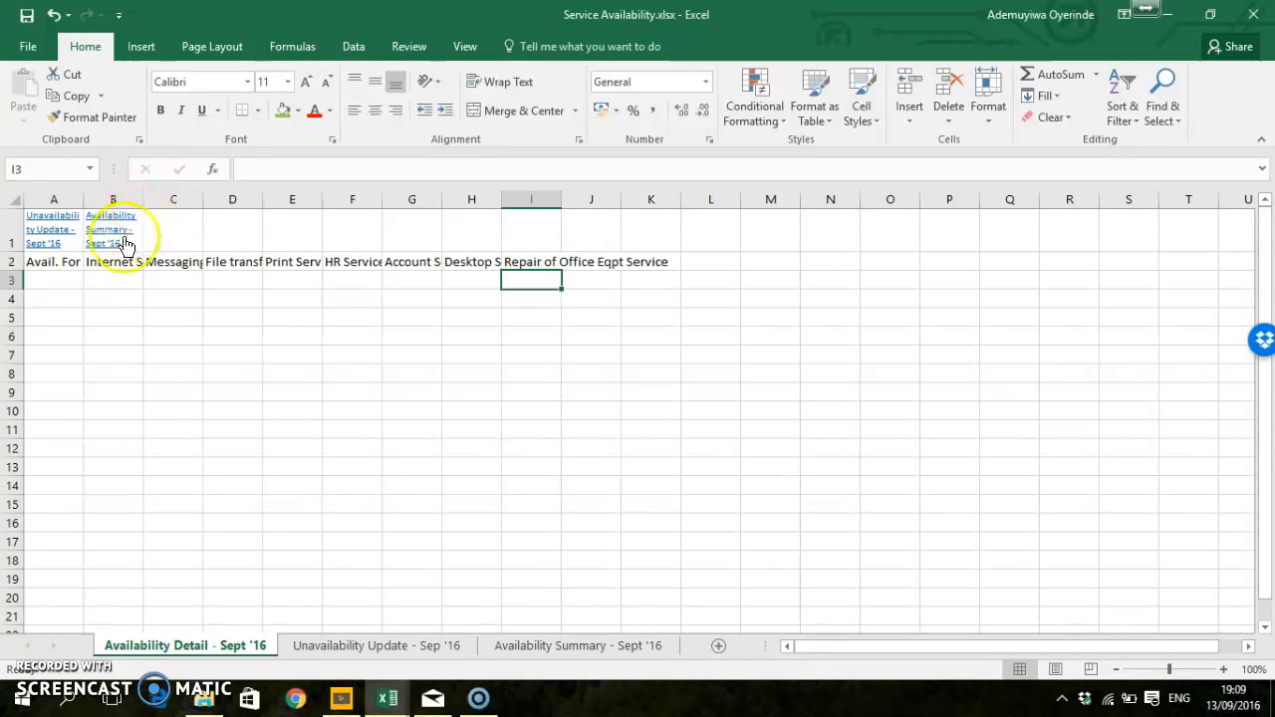
Step: Rotate the text in cell A2 to -45 degrees and widen column A to fit the slanted header
left_click(67, 259)
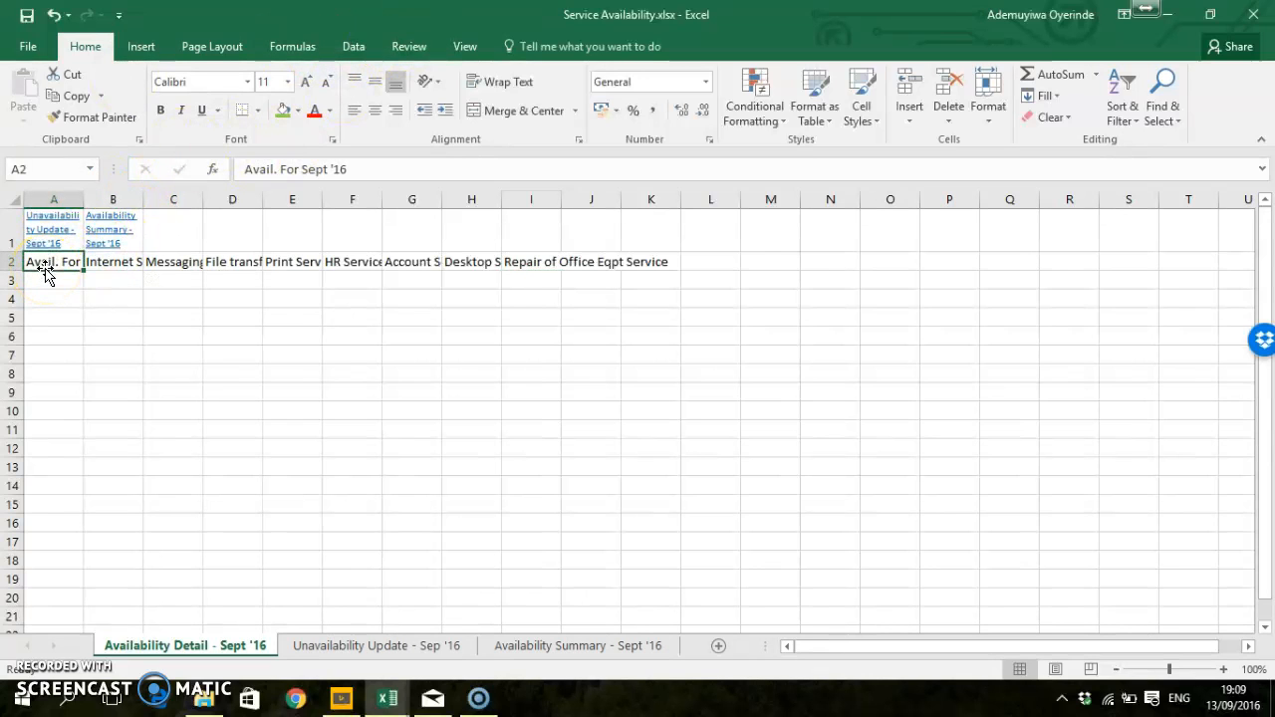
key("ctrl+1")
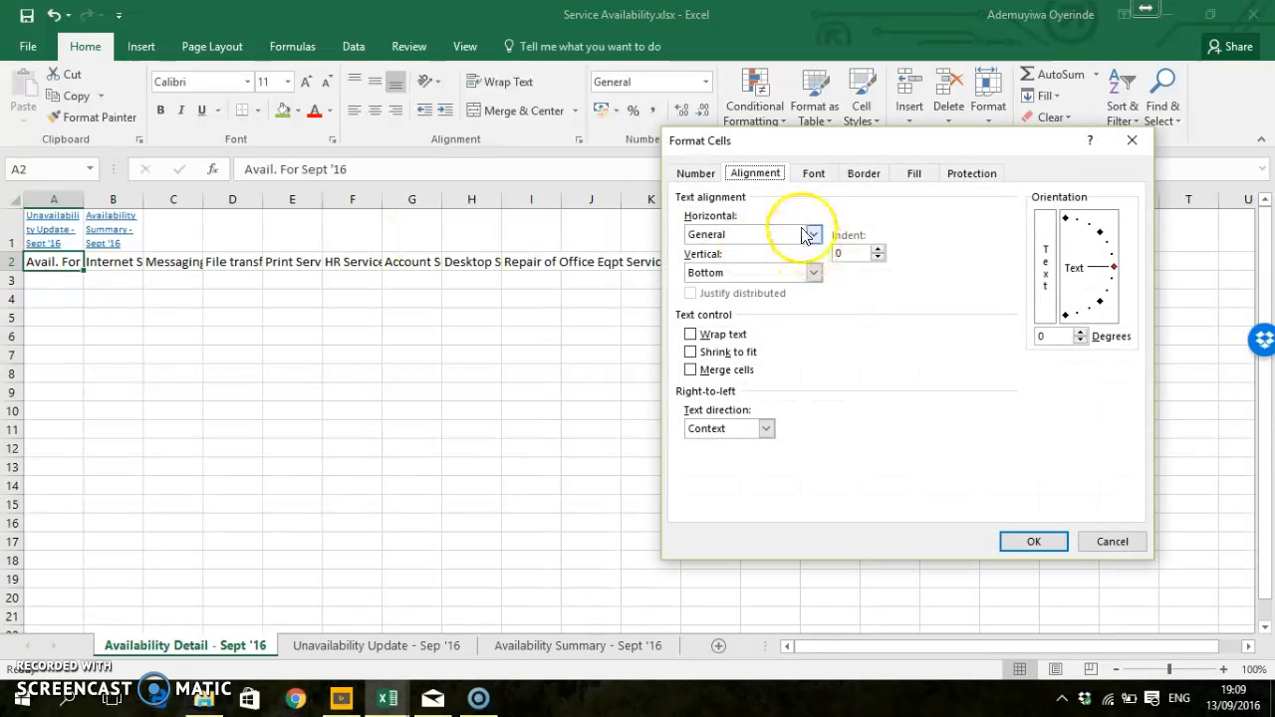
left_click_drag(837, 150, 450, 137)
left_click(484, 173)
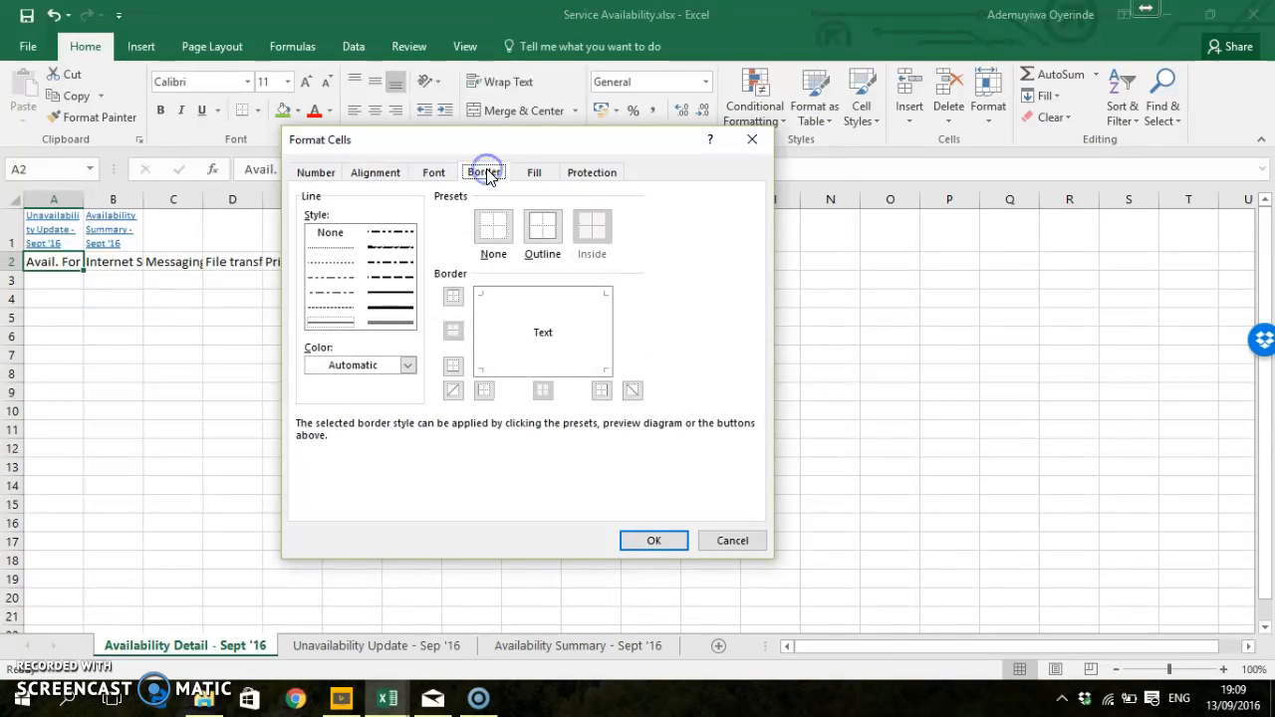
left_click(366, 172)
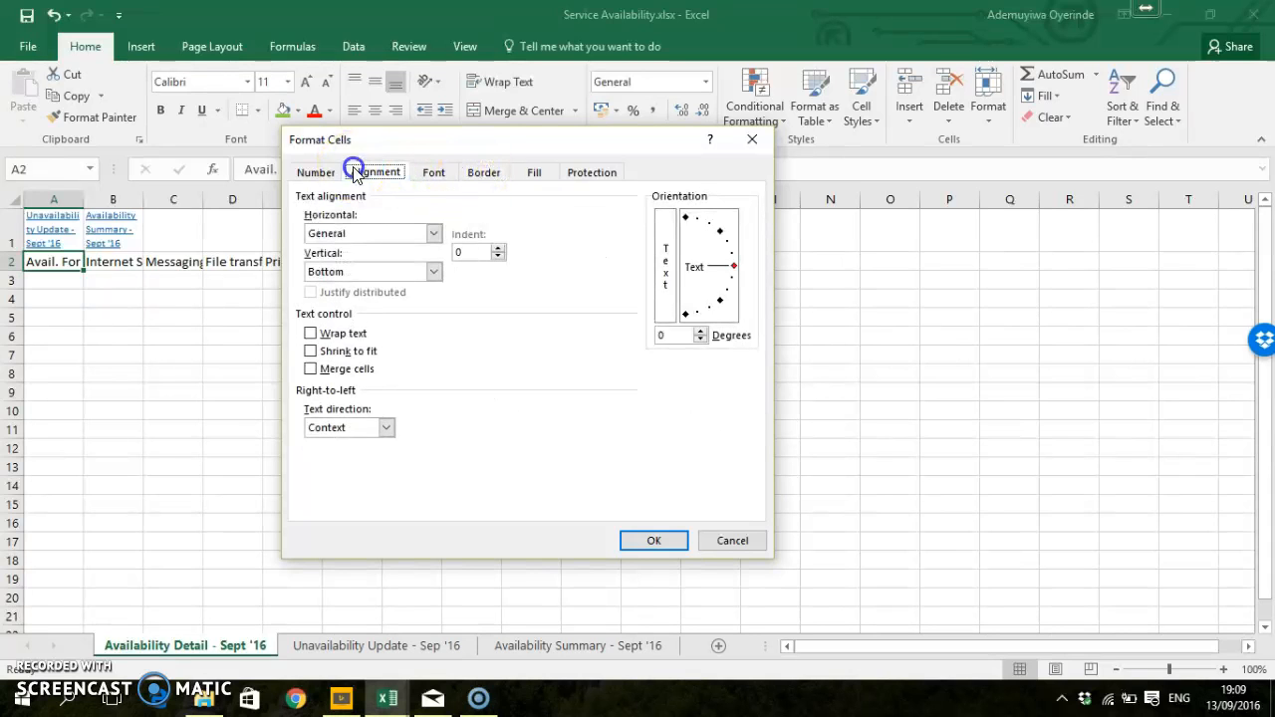
left_click_drag(734, 266, 723, 305)
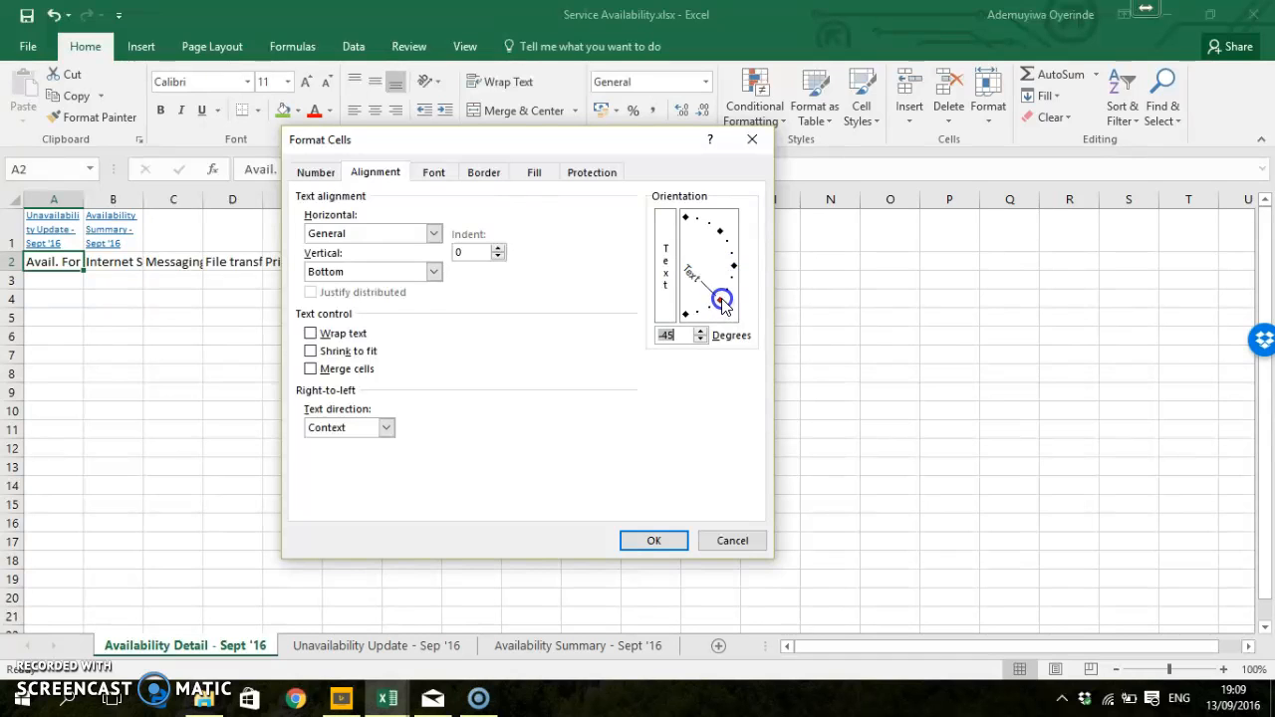
left_click(650, 540)
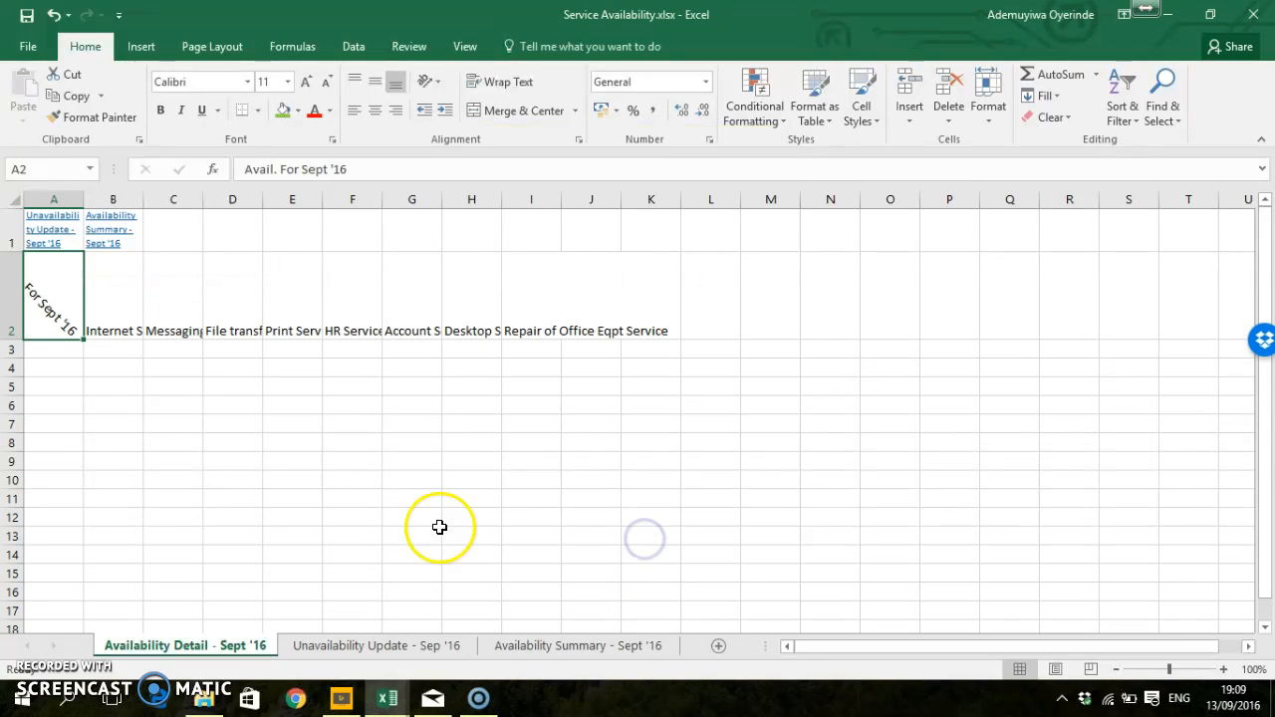
left_click_drag(84, 199, 114, 202)
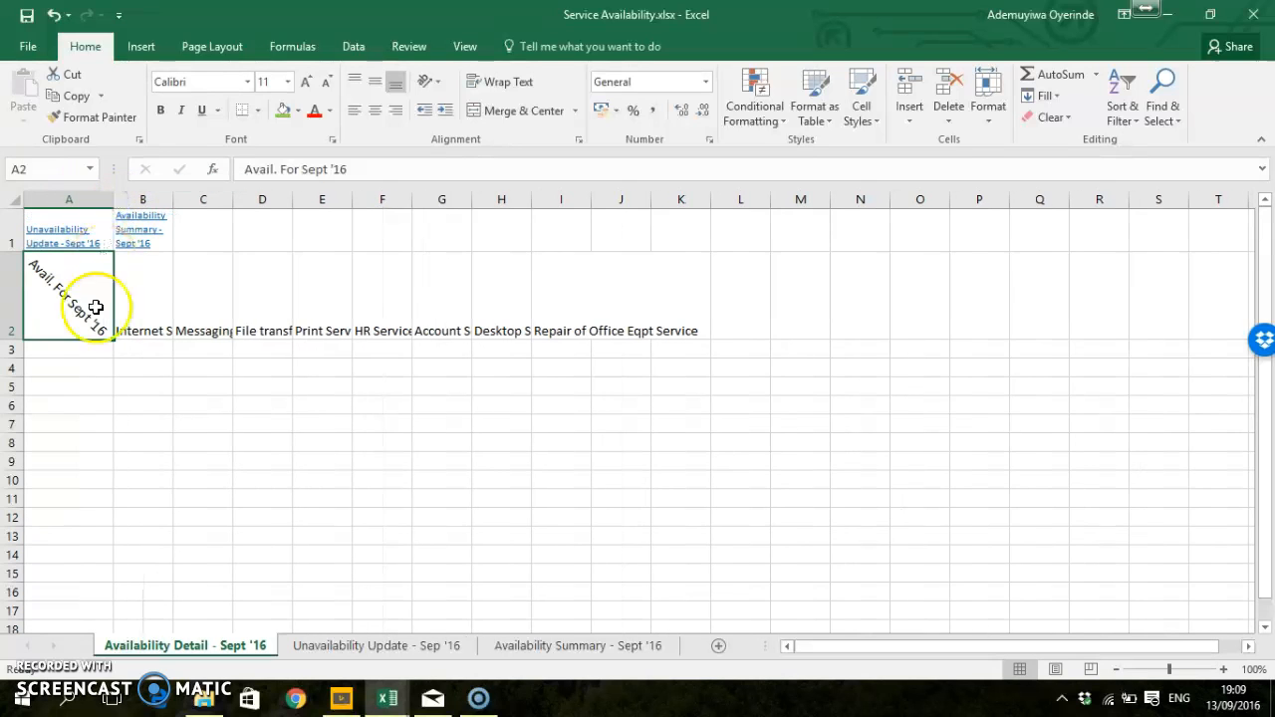
Step: Fill the header cells A2:K2 with the standard light blue colour and make their text bold
left_click_drag(90, 324, 678, 297)
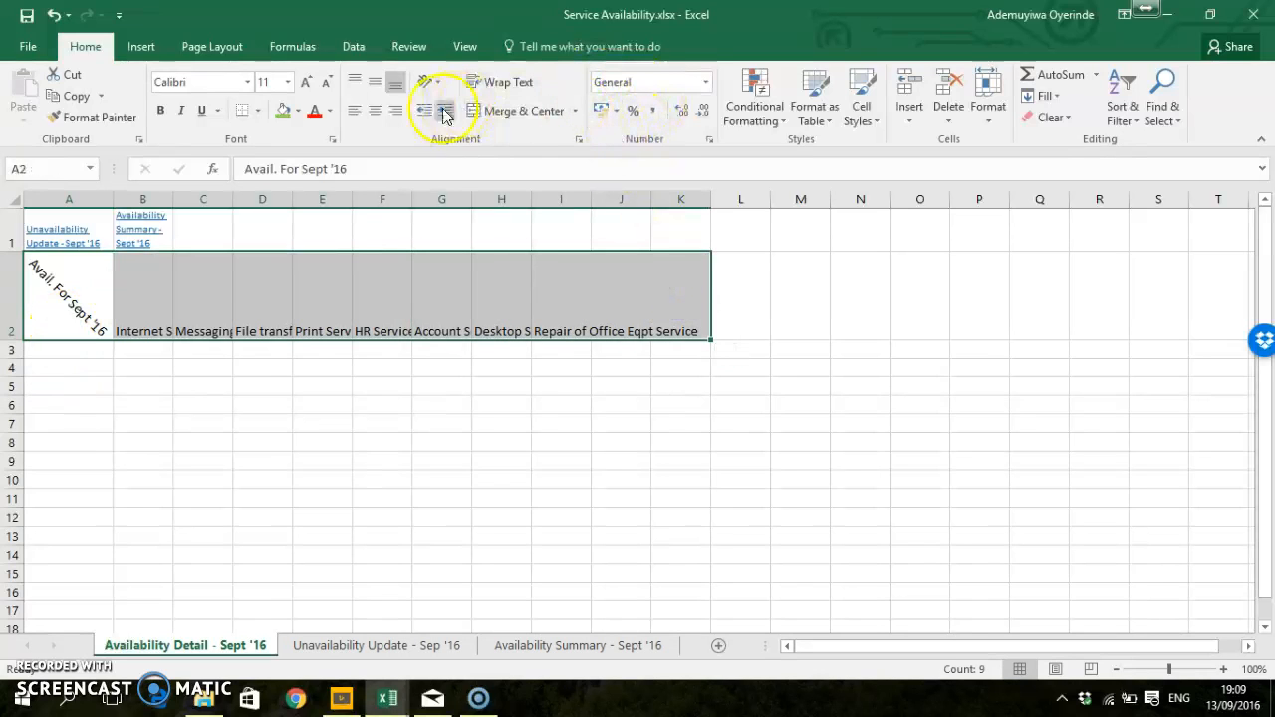
left_click(299, 111)
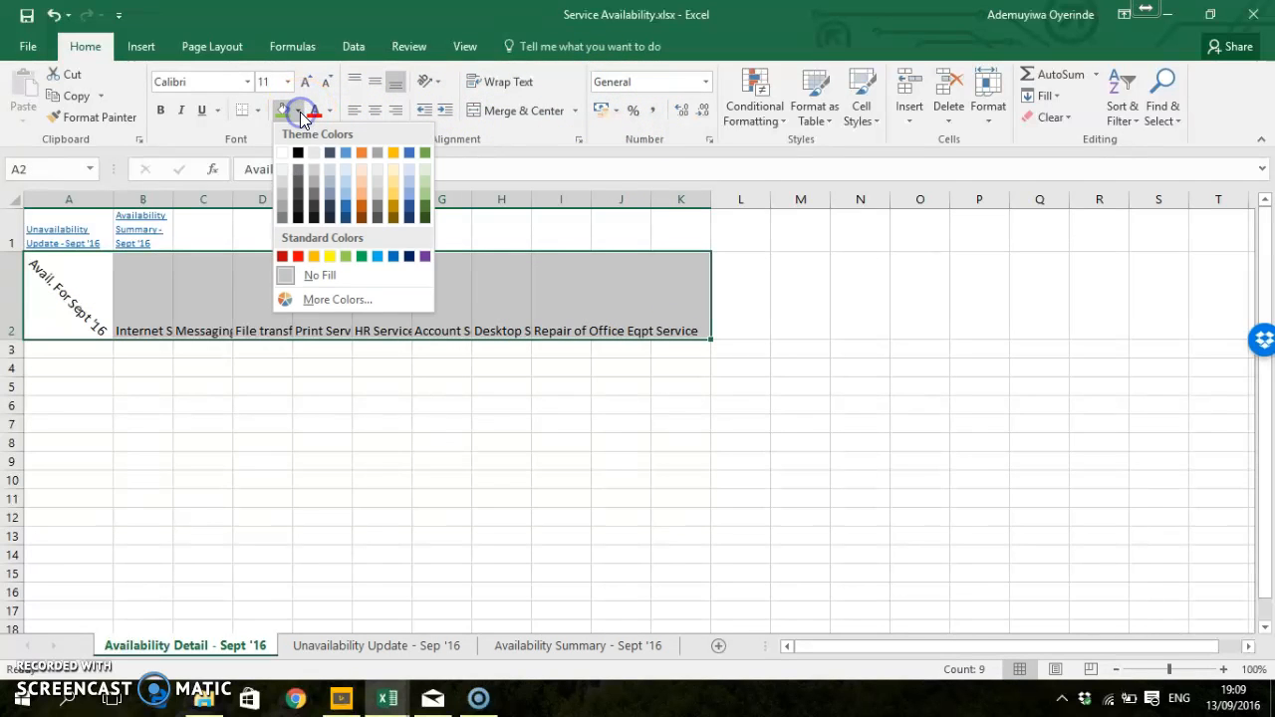
left_click(377, 258)
left_click(80, 304)
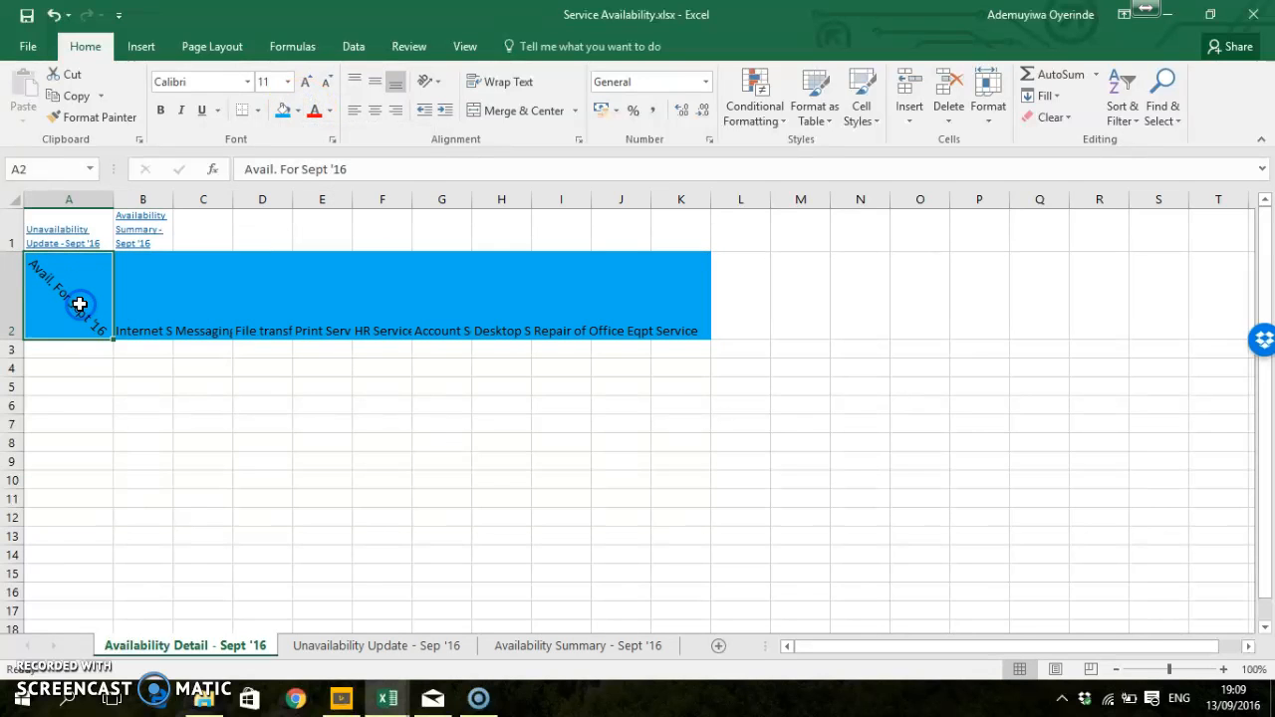
left_click_drag(80, 303, 689, 307)
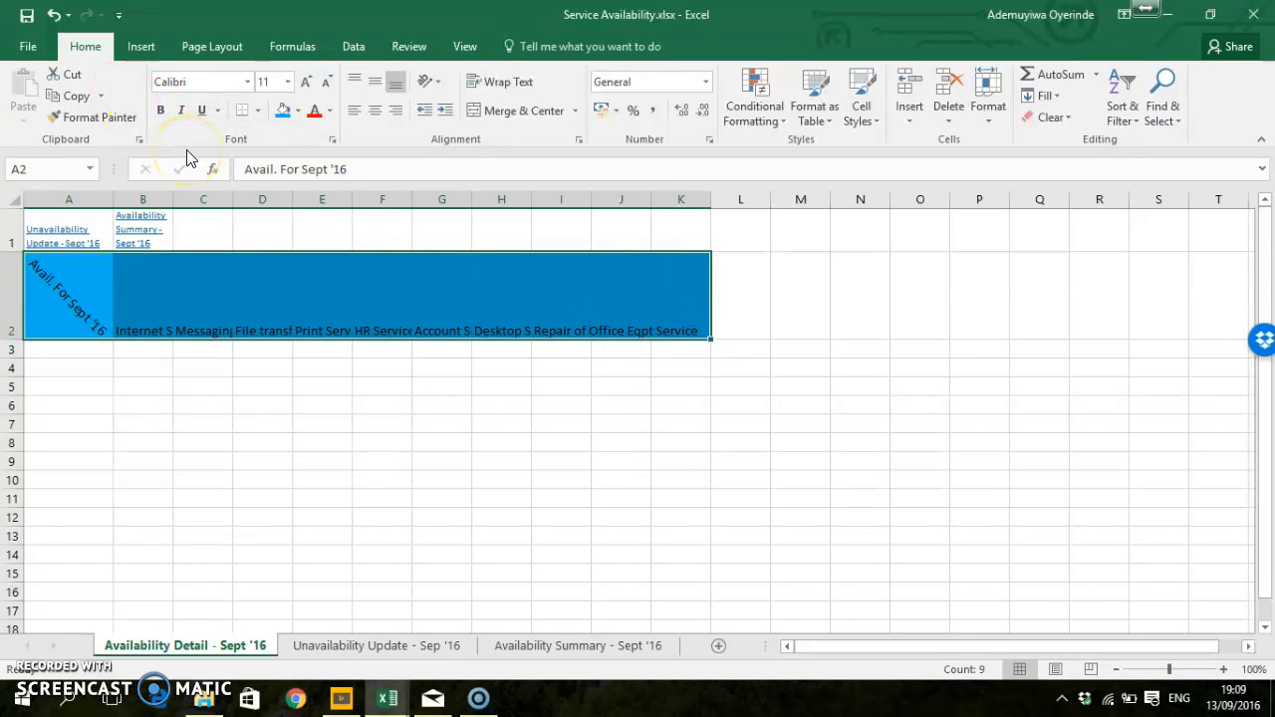
key("ctrl+b")
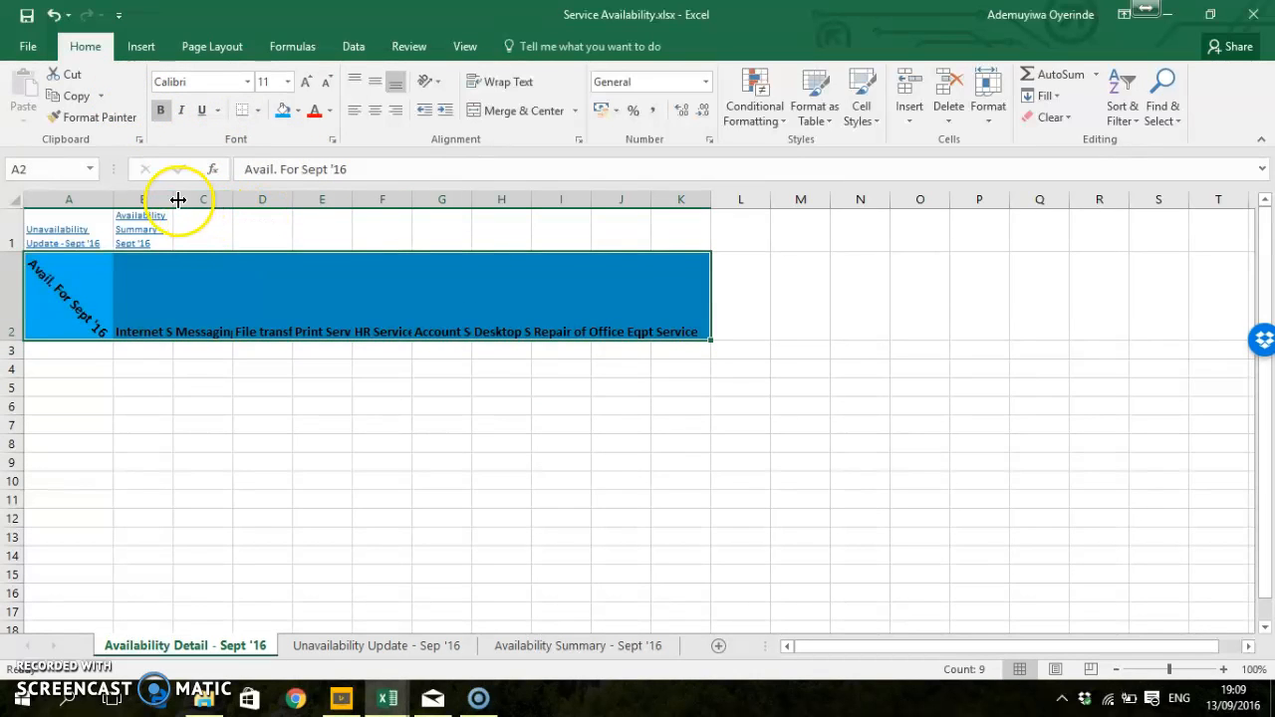
Step: AutoFit the widths of columns B to I to their service headings
double_click(175, 200)
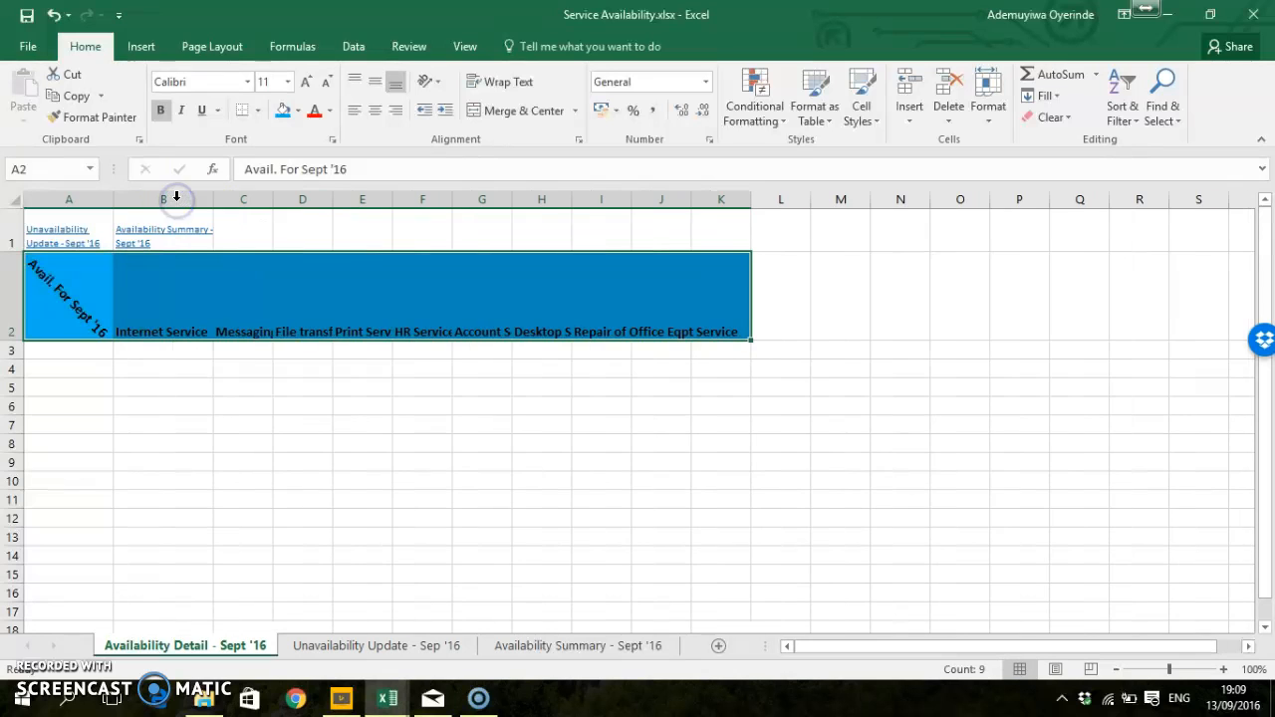
double_click(272, 199)
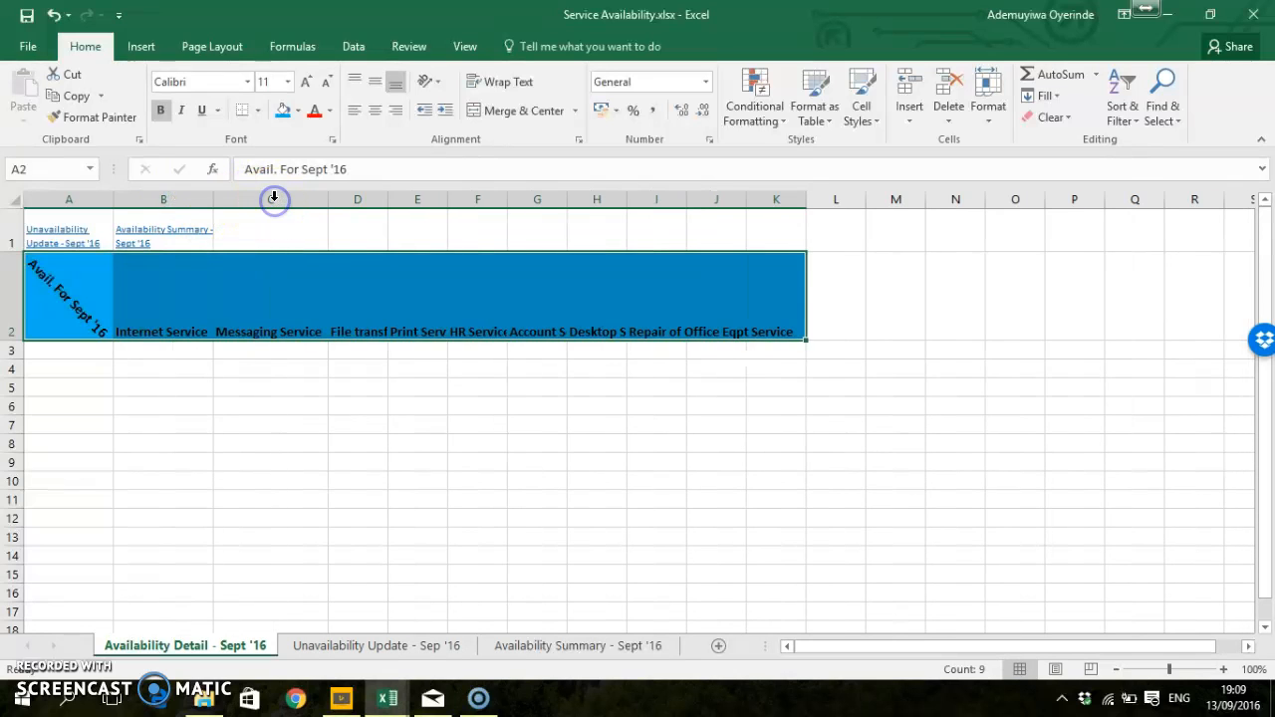
double_click(389, 195)
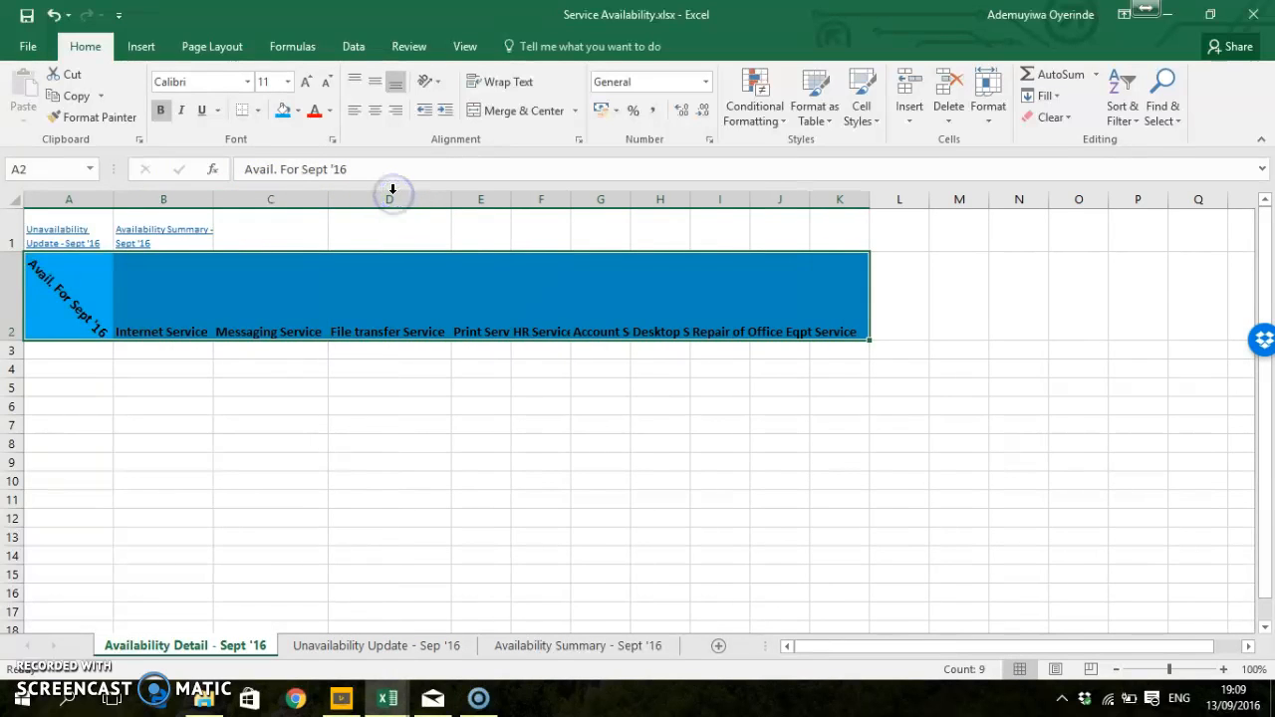
double_click(512, 200)
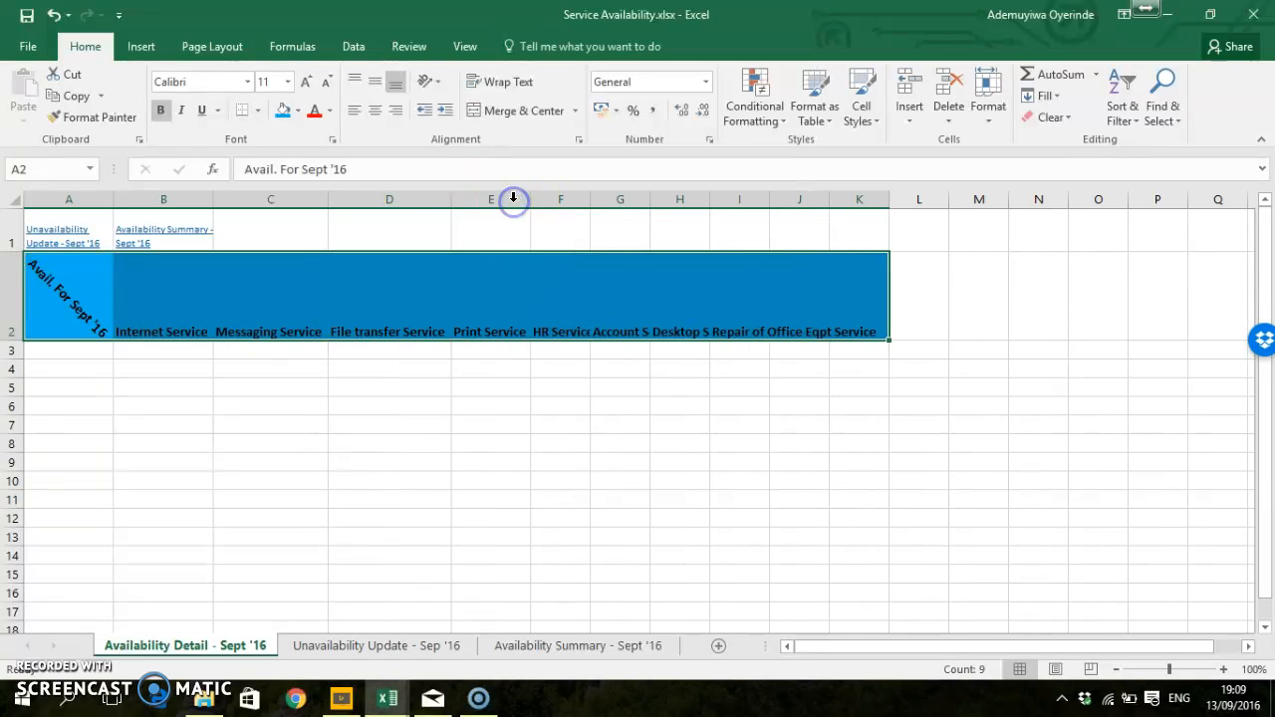
double_click(591, 201)
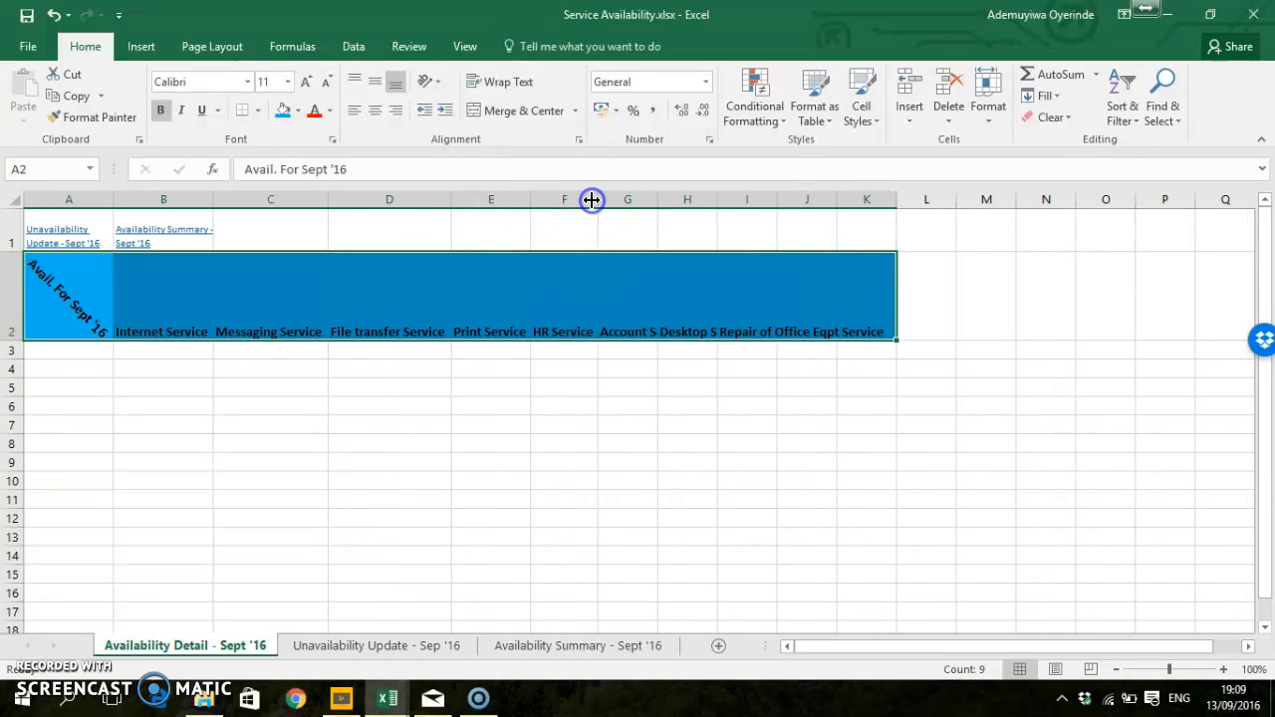
double_click(656, 199)
double_click(783, 200)
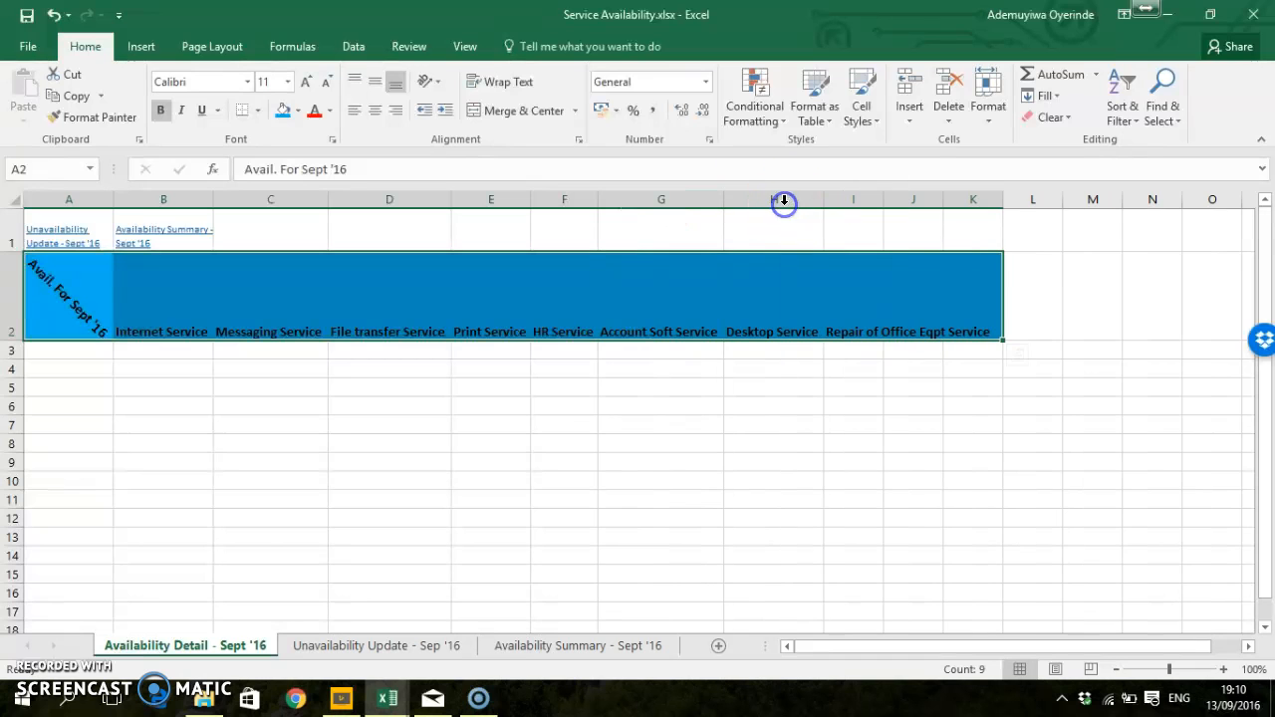
double_click(882, 201)
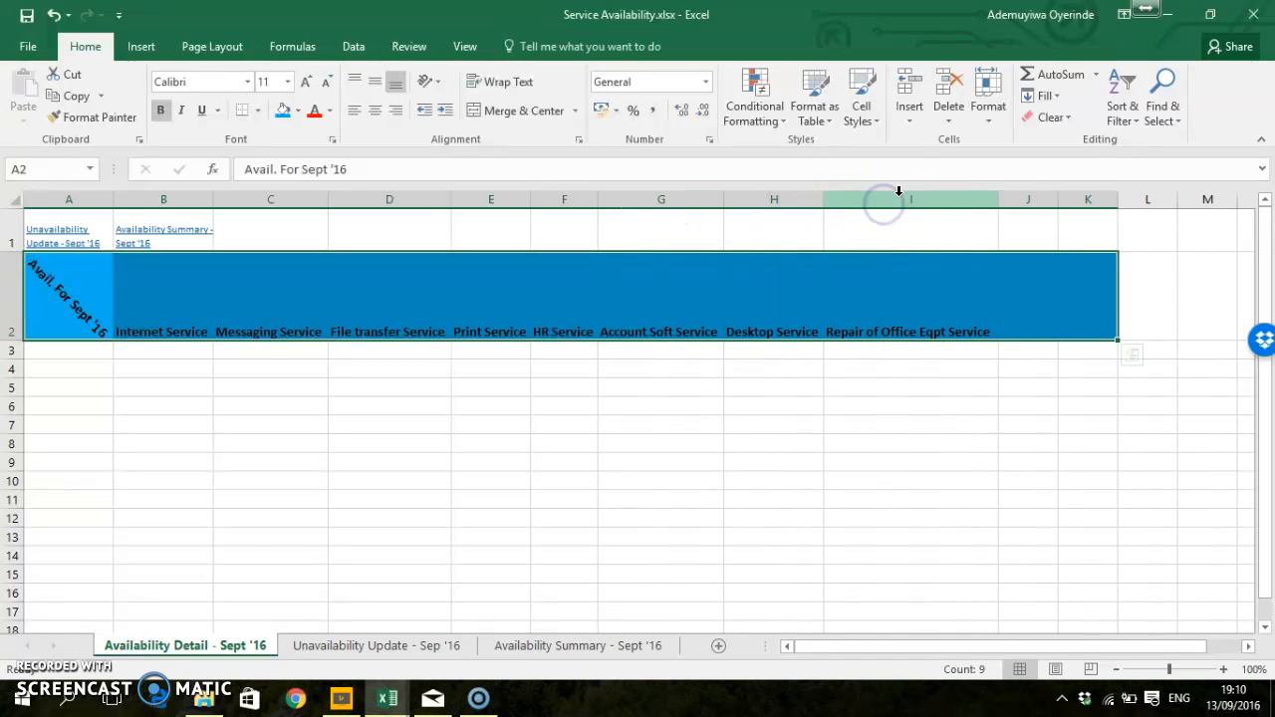
Step: Enter the column heading "Repair of optical eqpt" in cell J2
left_click(1032, 300)
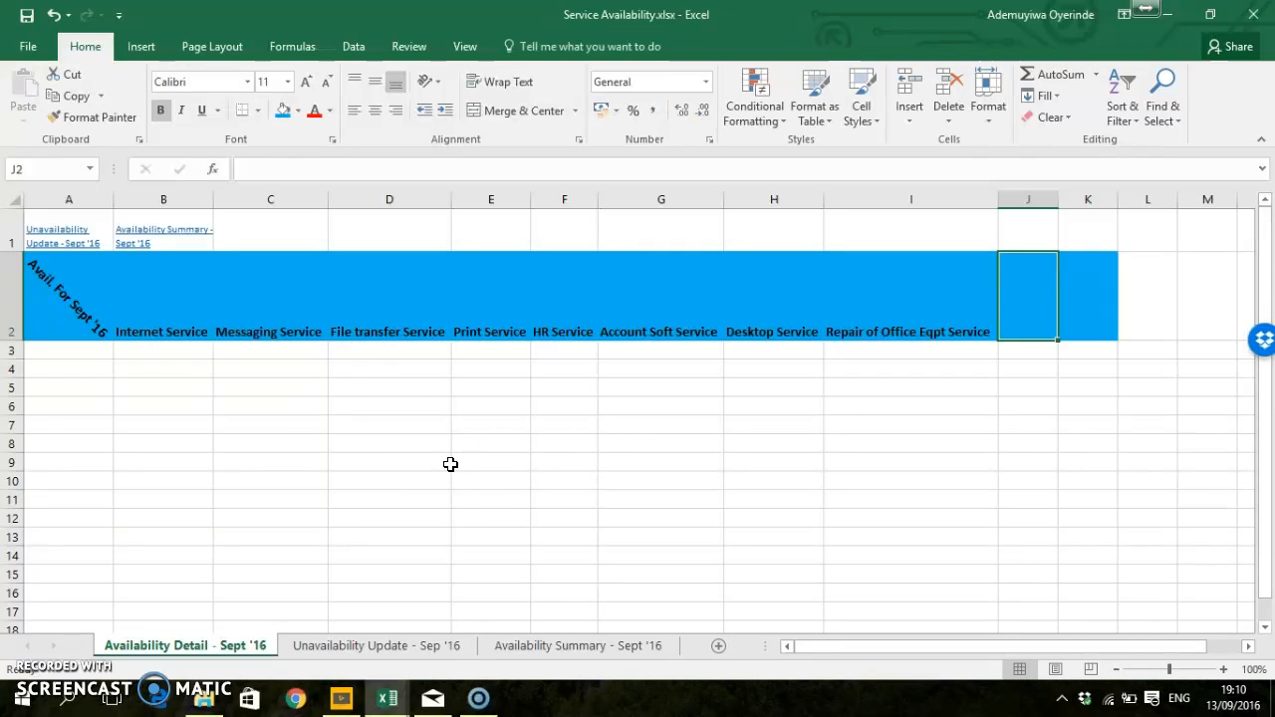
left_click(1040, 285)
type("Repair of optical")
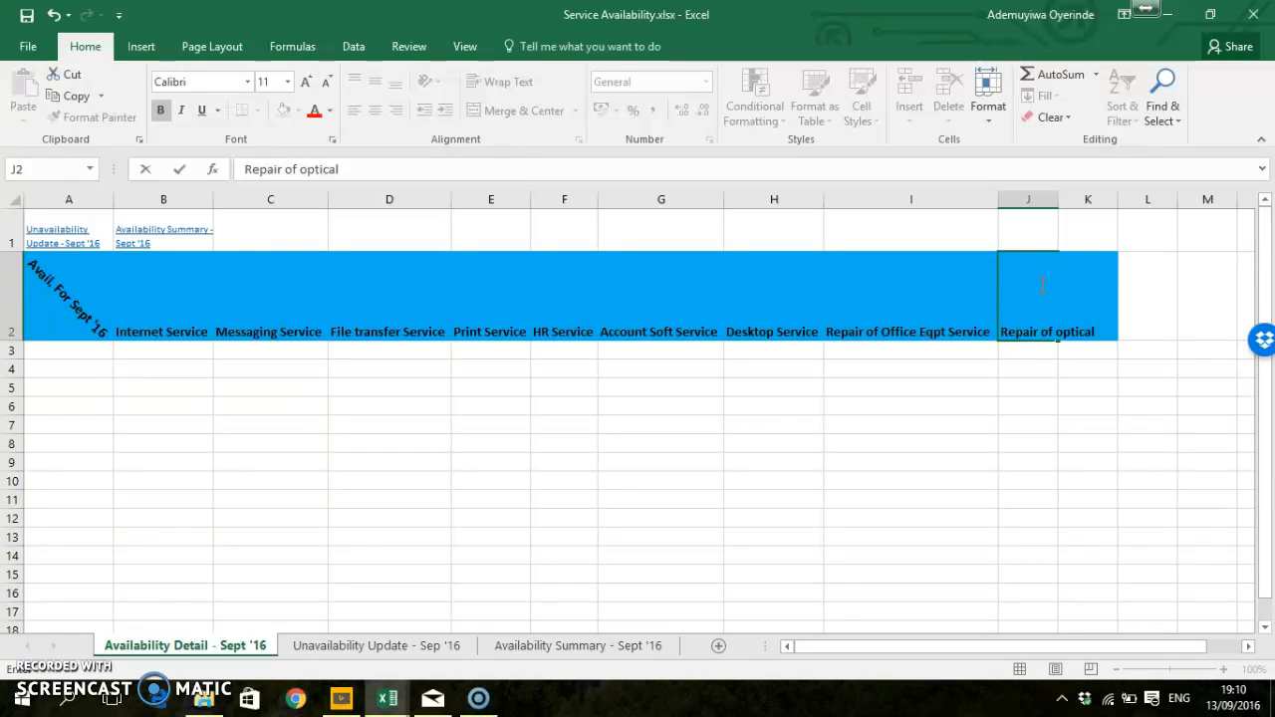
type("qui")
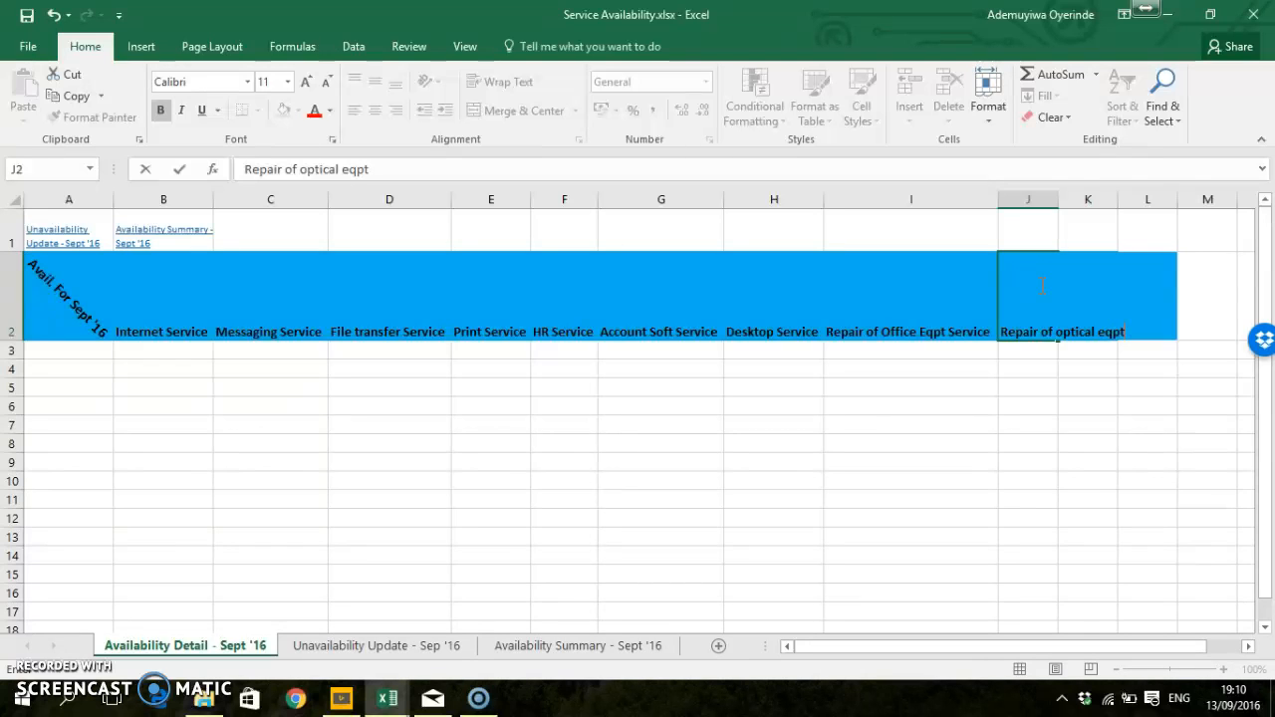
key("Return")
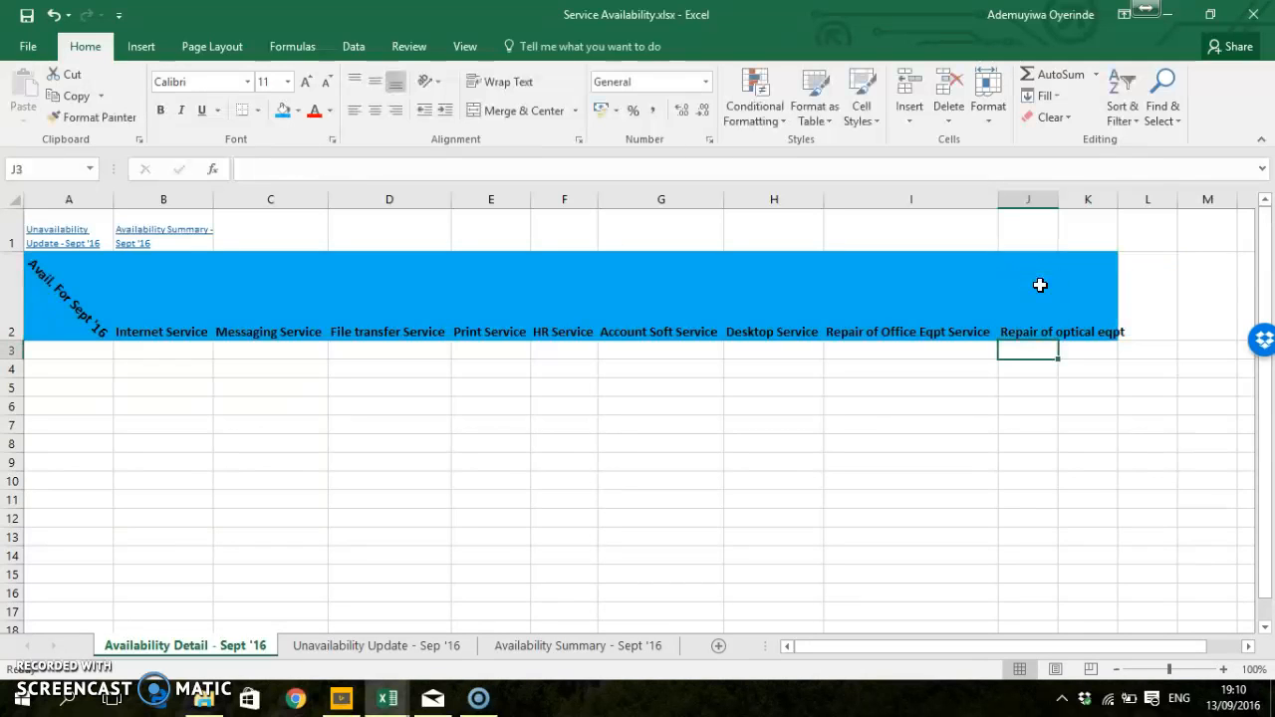
left_click(153, 299)
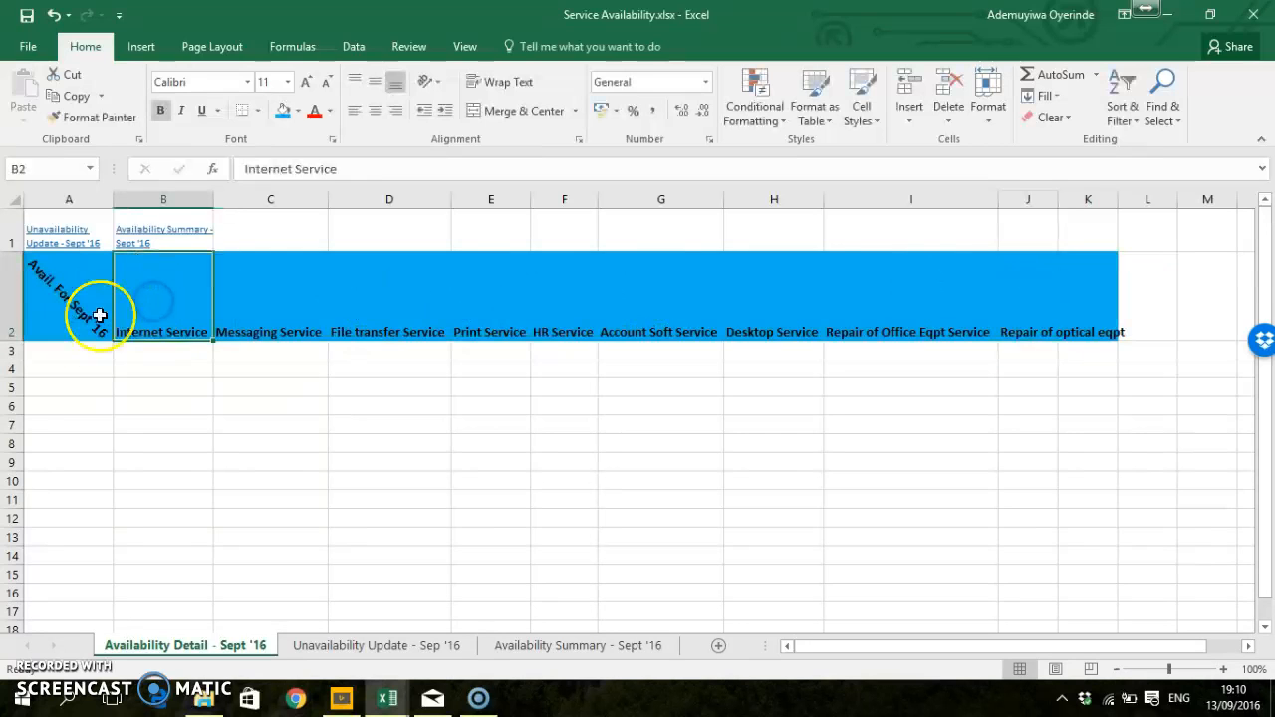
left_click_drag(1099, 299, 55, 282)
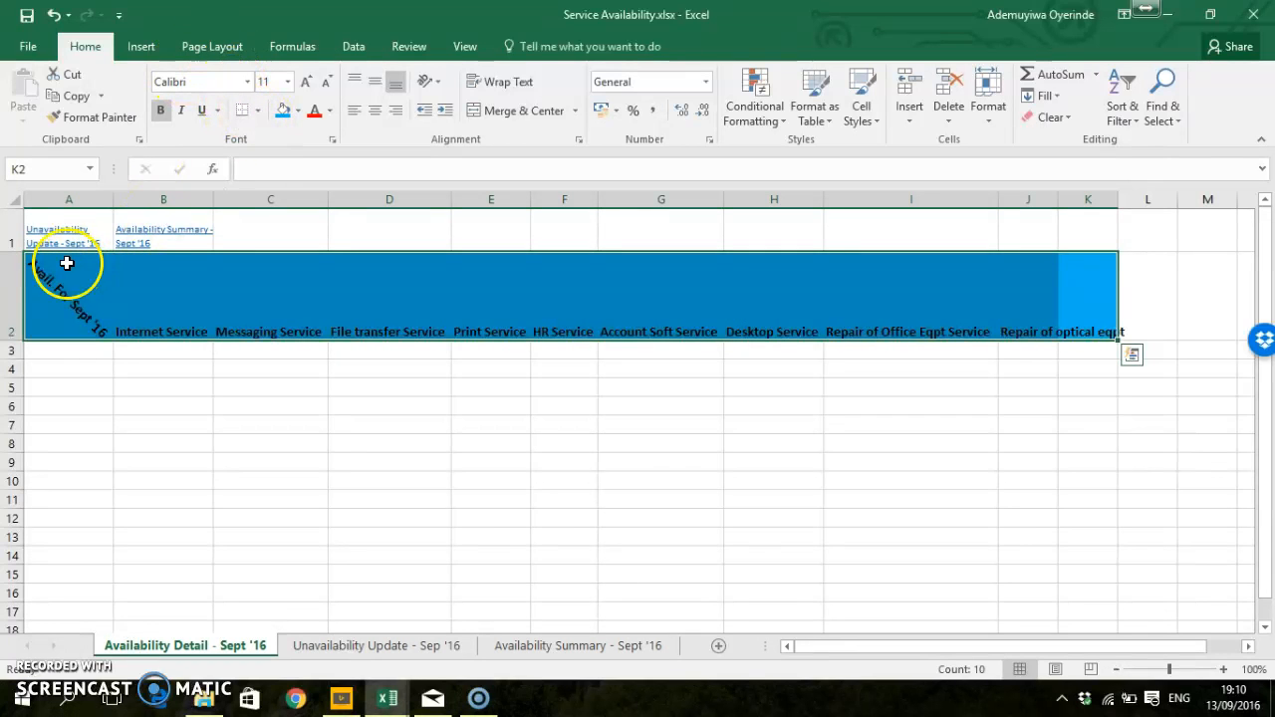
Step: Enter the day numbers 1, 2 and 3 in cells A3 to A5 below the row header
left_click(63, 352)
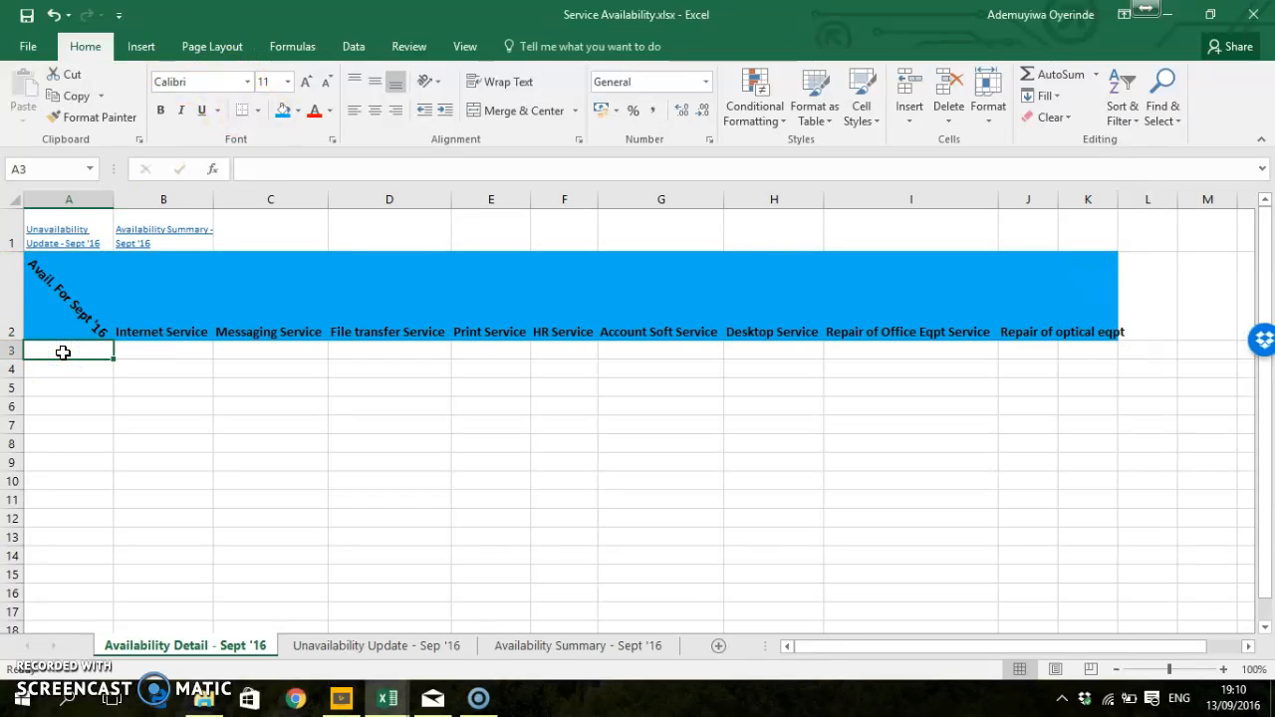
type("1")
key("Return")
type("2")
key("Return")
type("3")
key("Return")
left_click(63, 352)
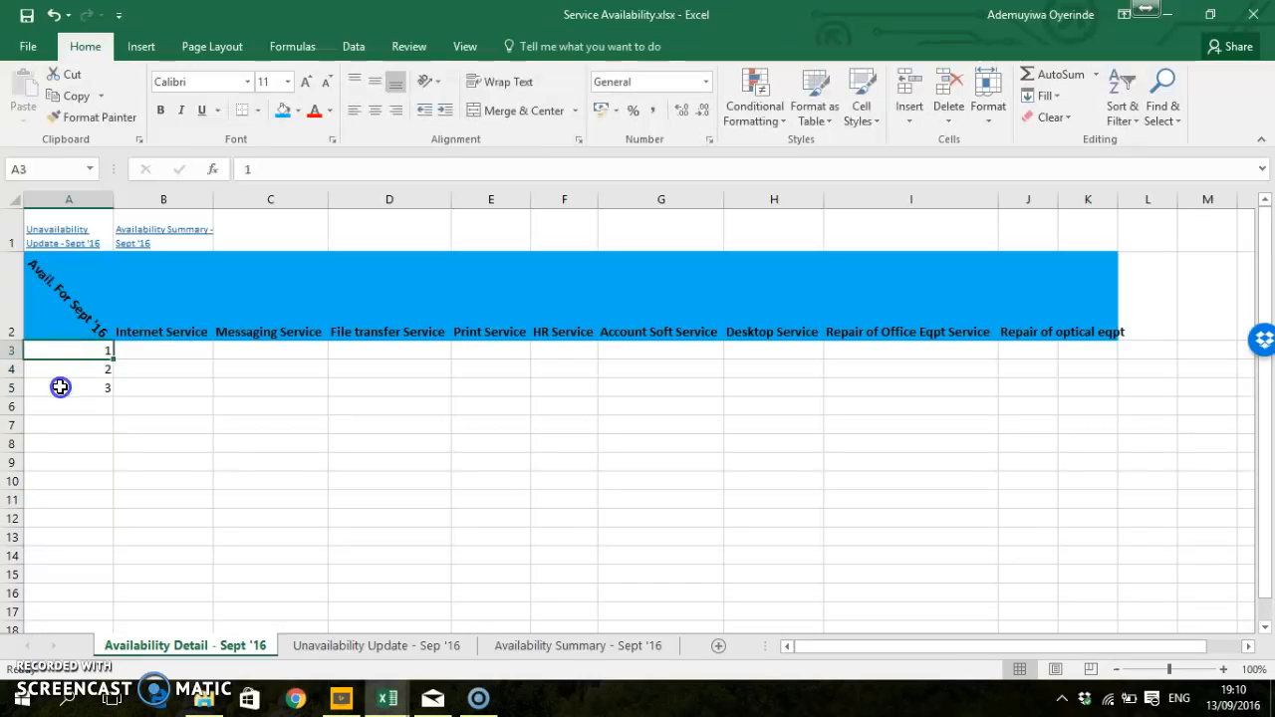
Step: Fill the day number series from A3:A5 down column A to 31 in A33, and hide row 33
left_click(61, 388, "shift")
left_click_drag(112, 397, 94, 614)
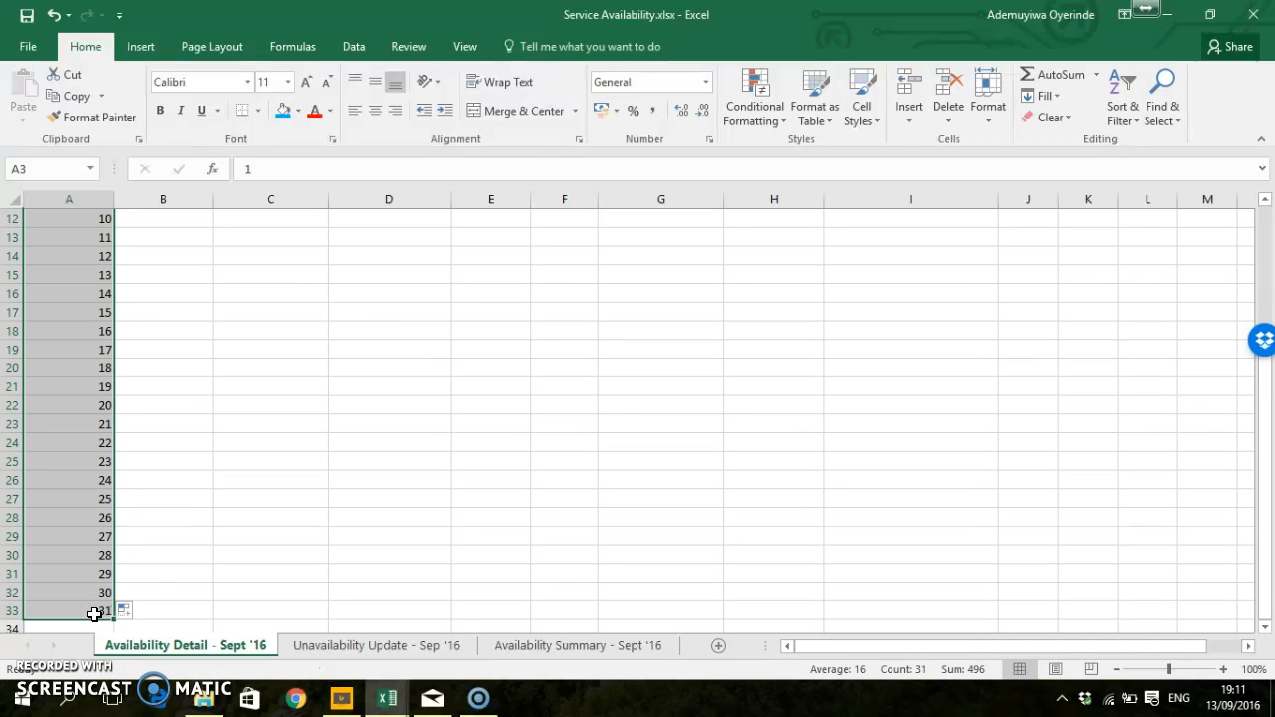
left_click(15, 611)
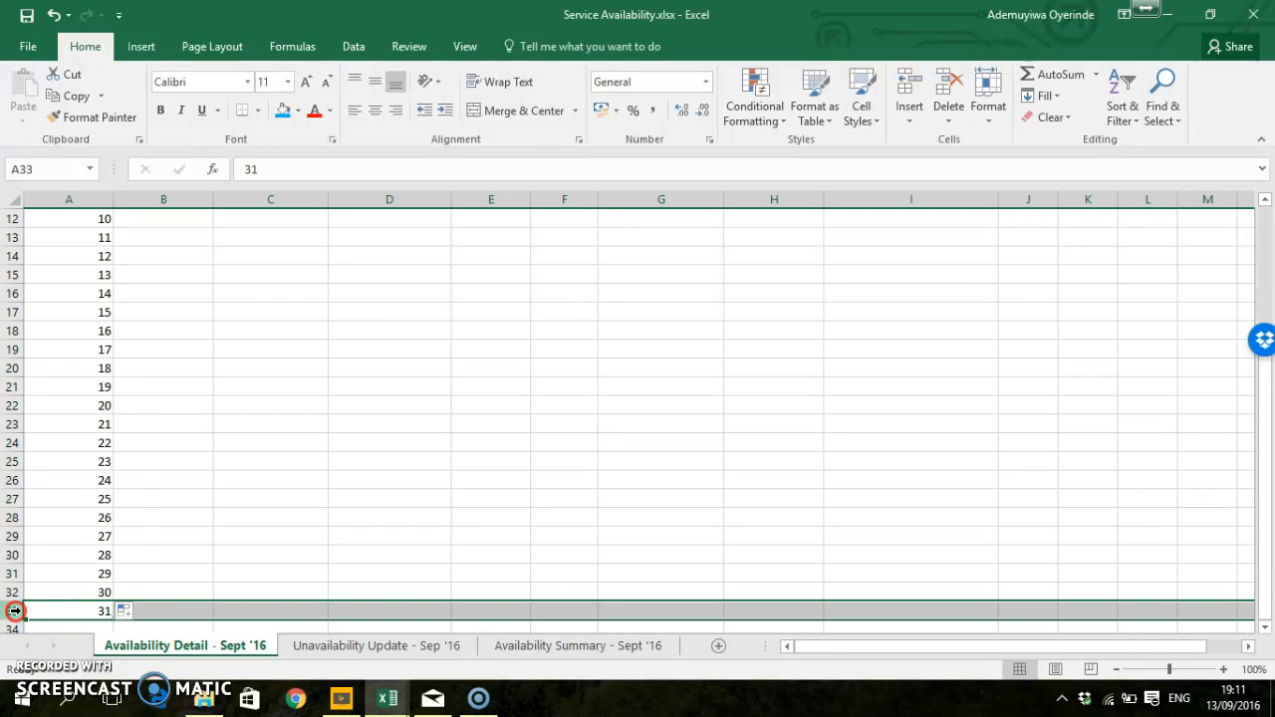
right_click(15, 611)
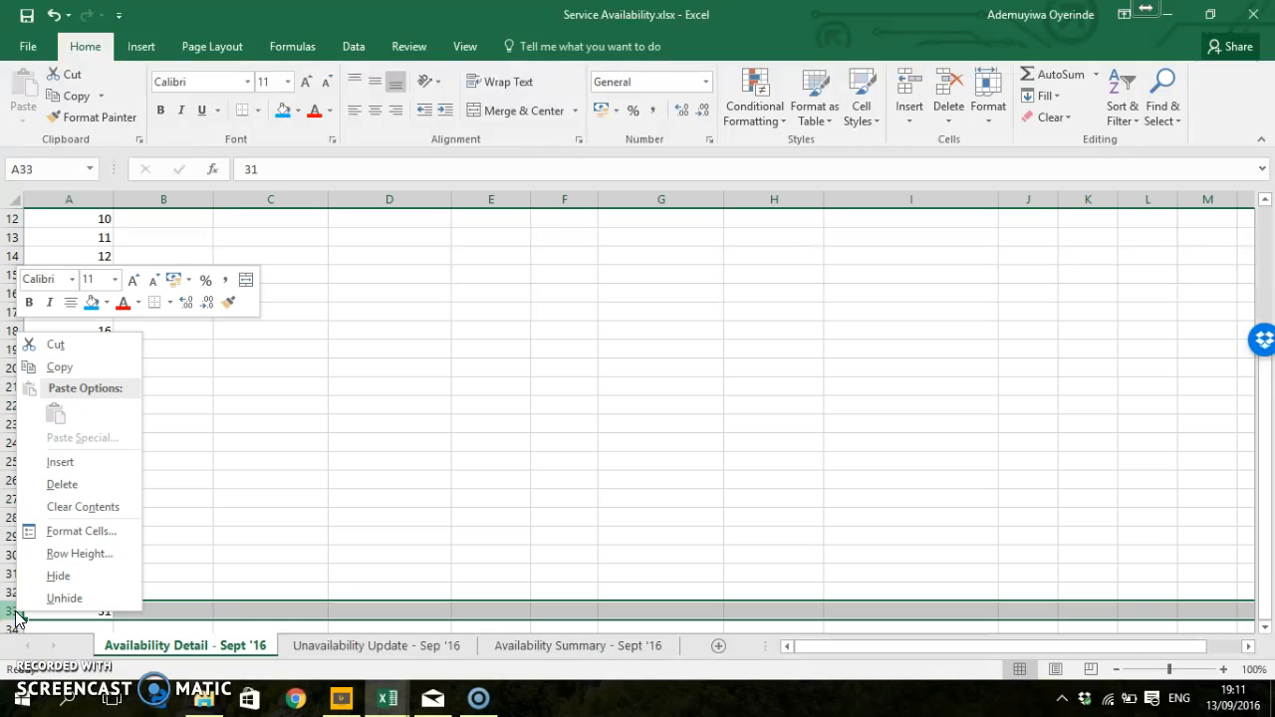
left_click(11, 619)
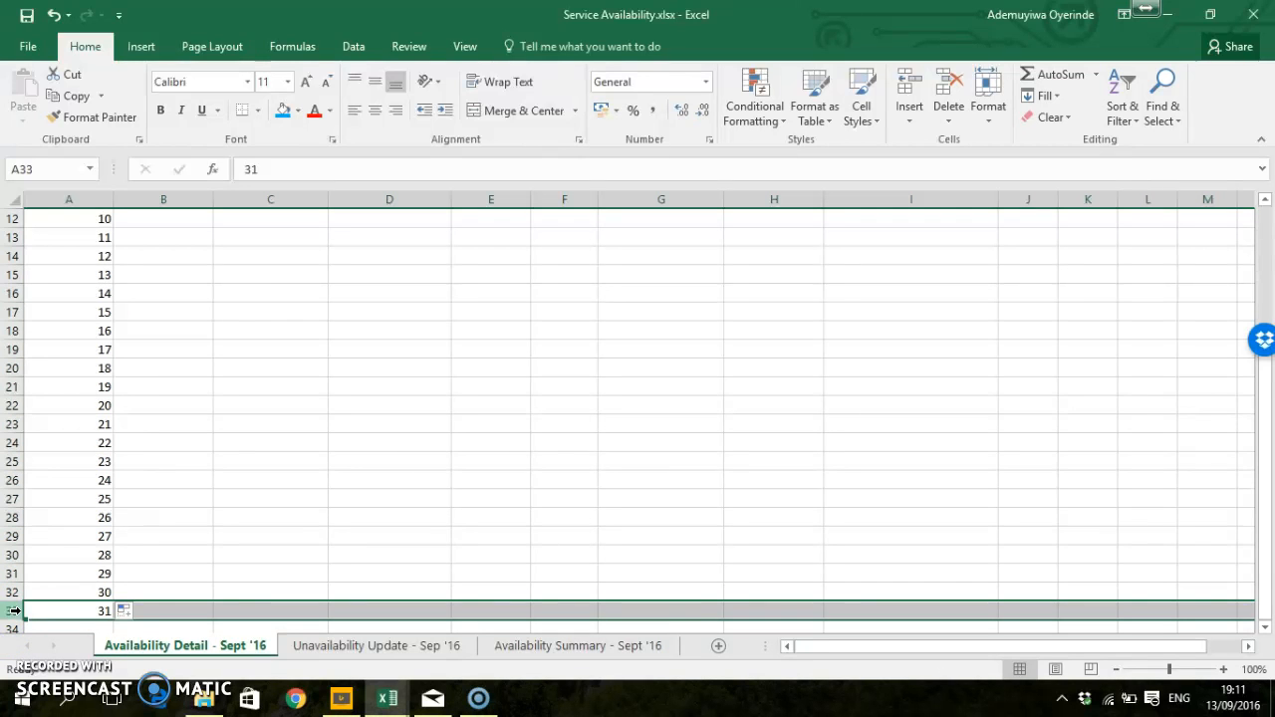
right_click(11, 610)
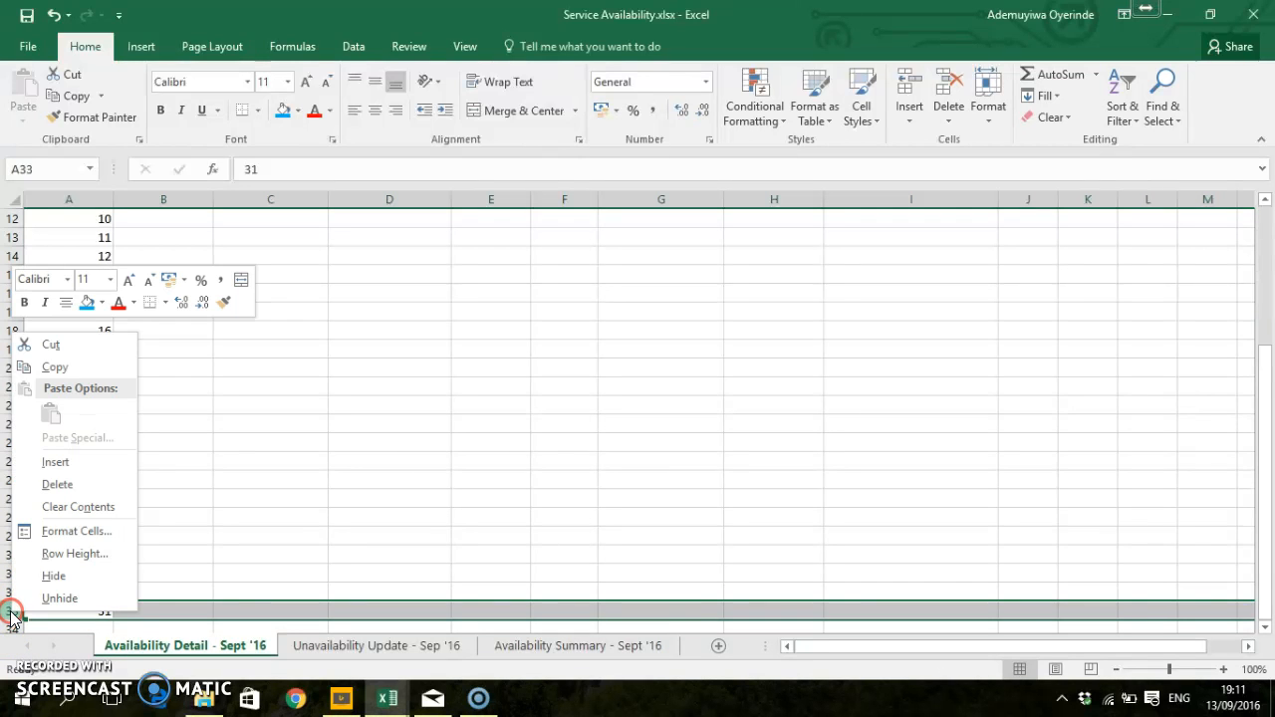
left_click(45, 574)
left_click(189, 533)
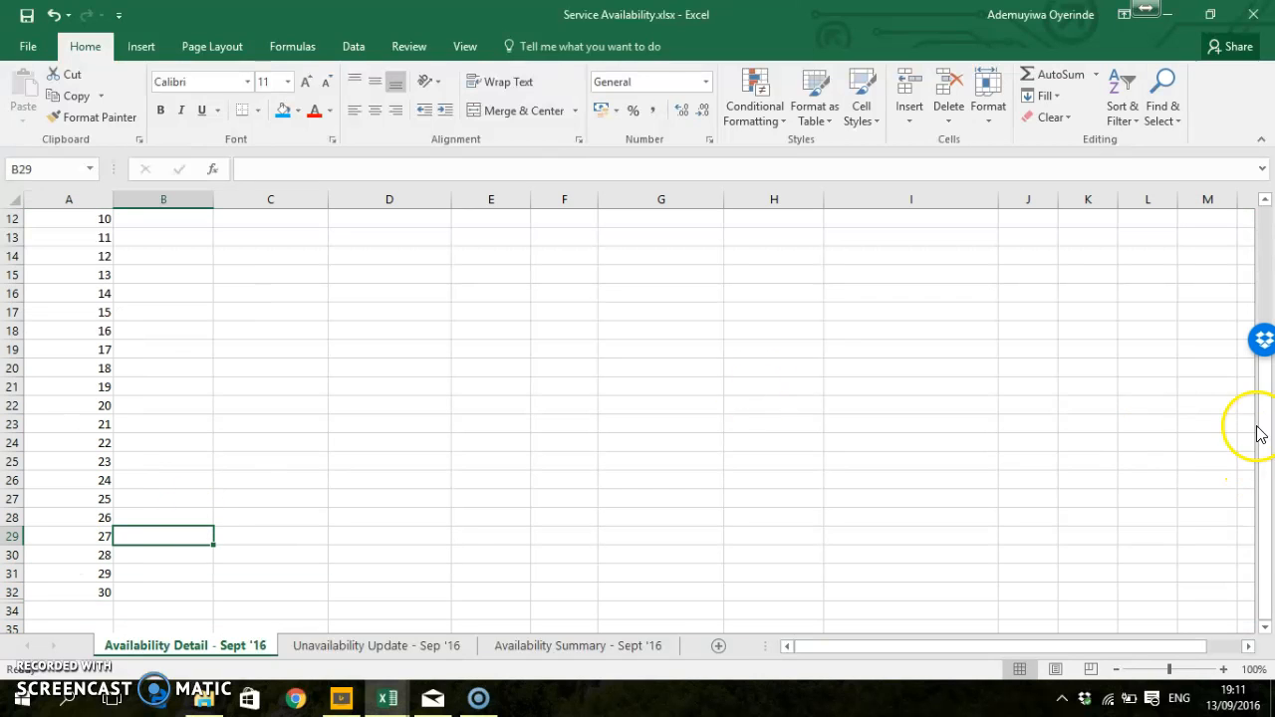
Step: Fill the day number cells A3 to A32 with a light green theme colour
left_click_drag(1265, 421, 1257, 226)
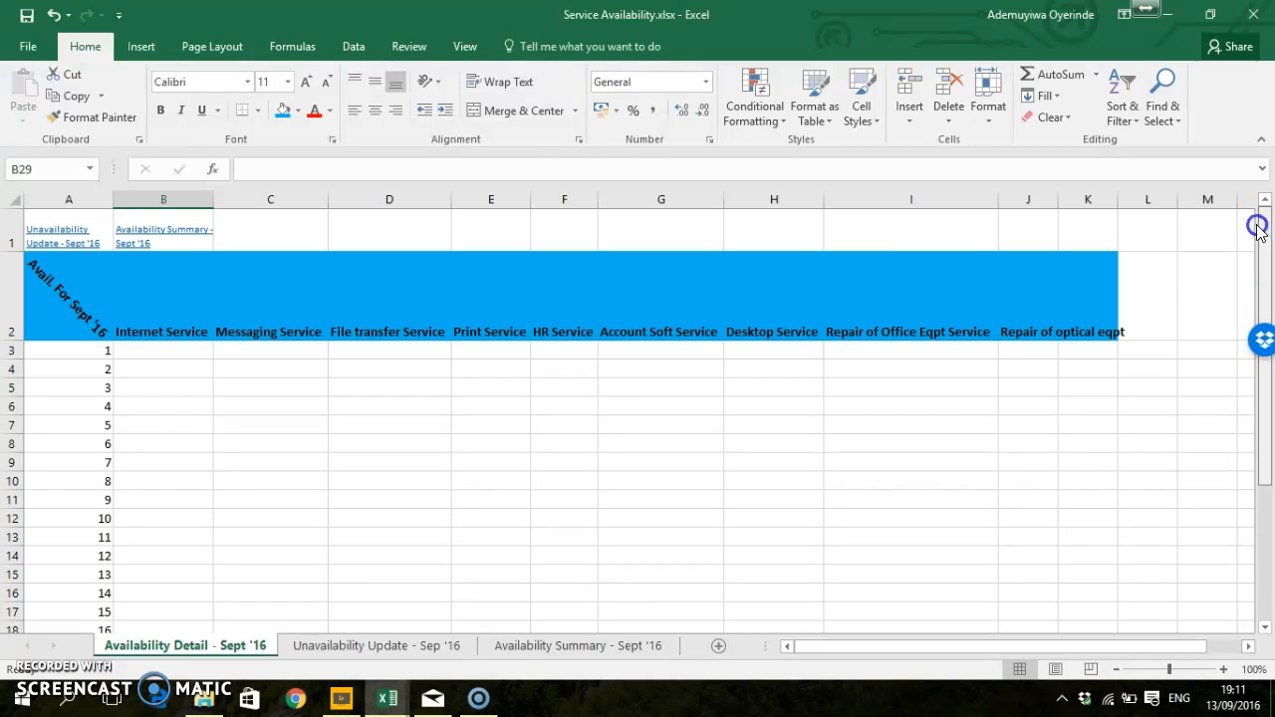
left_click_drag(80, 353, 70, 611)
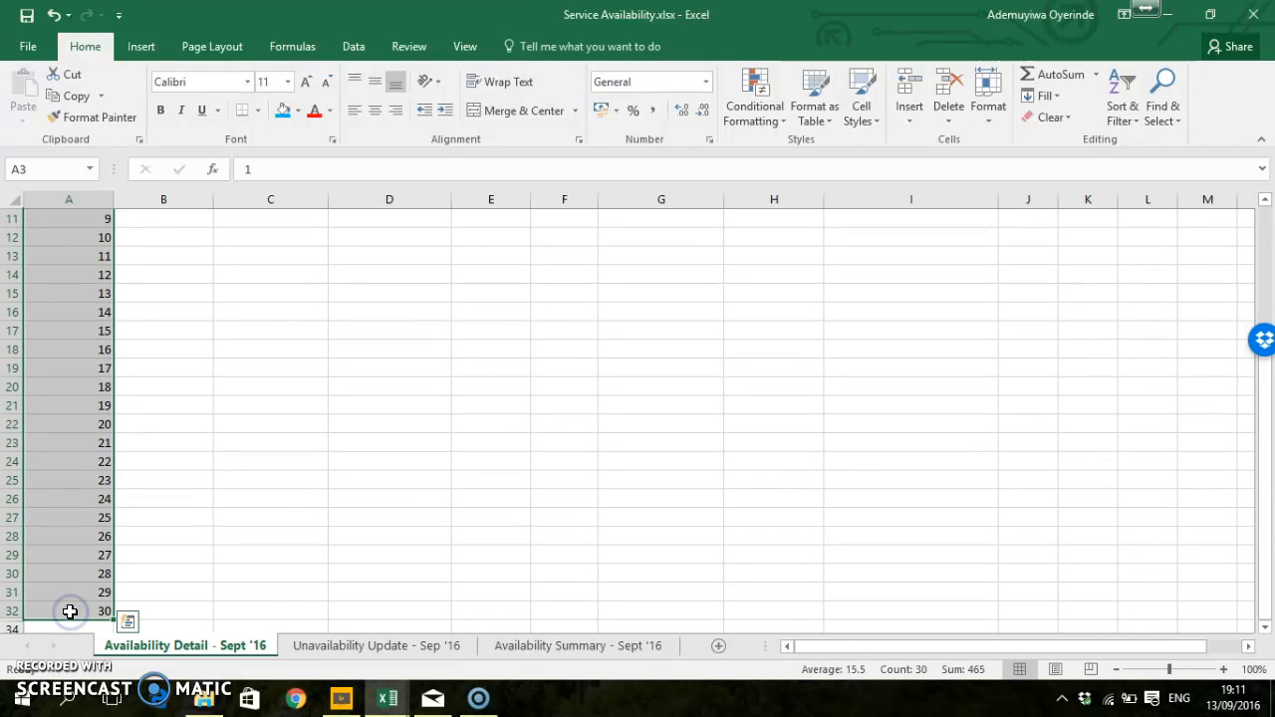
left_click(298, 110)
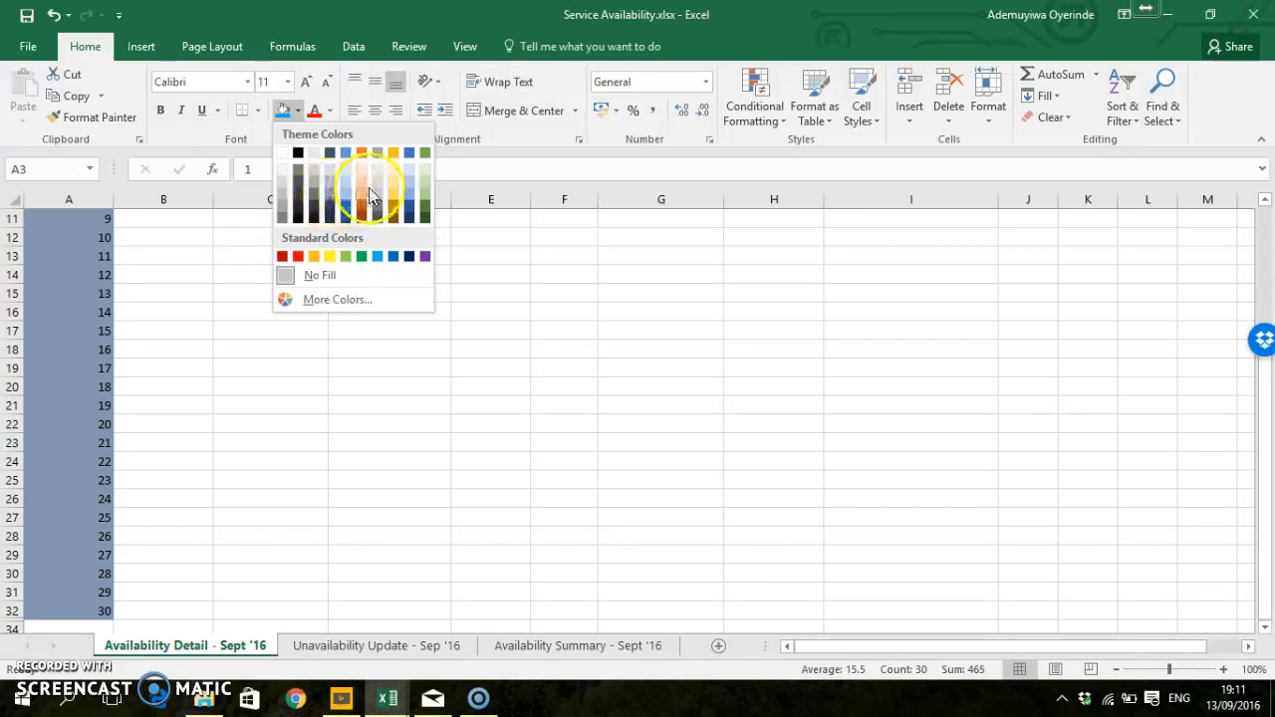
left_click(425, 185)
left_click(221, 344)
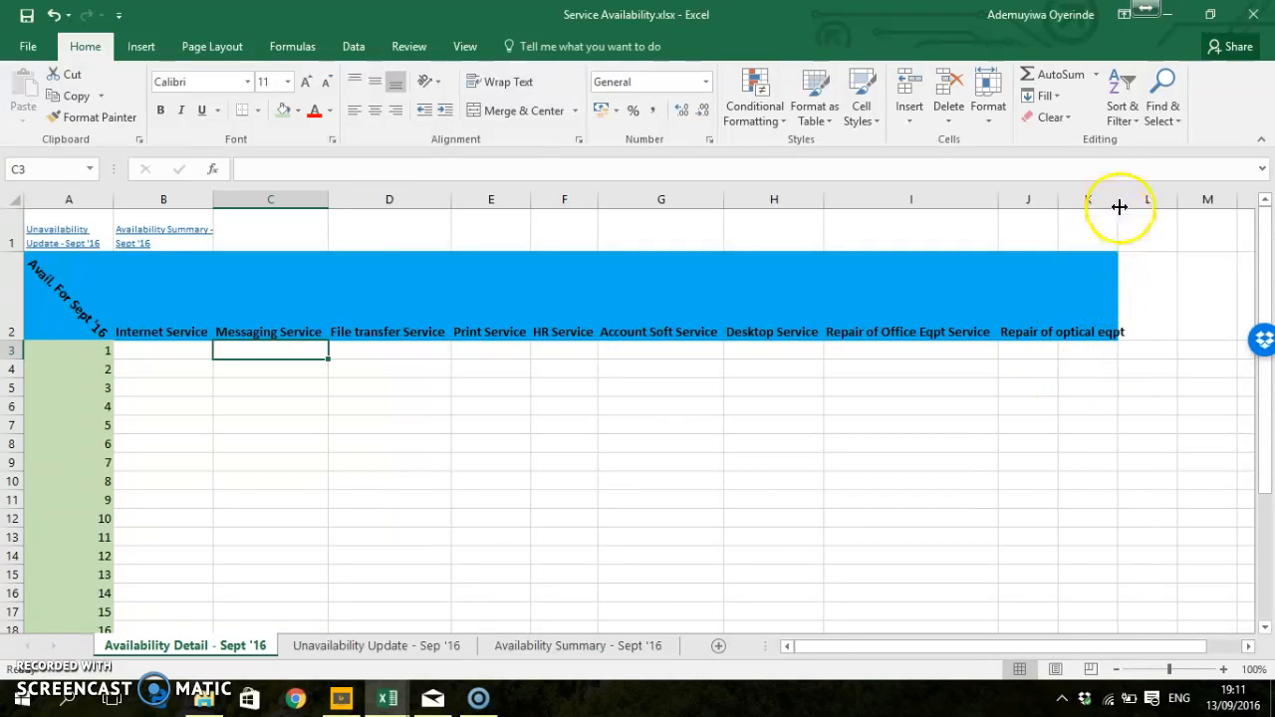
Step: AutoFit the width of column J to its "Repair of optical eqpt" heading
double_click(1061, 207)
left_click(1062, 204)
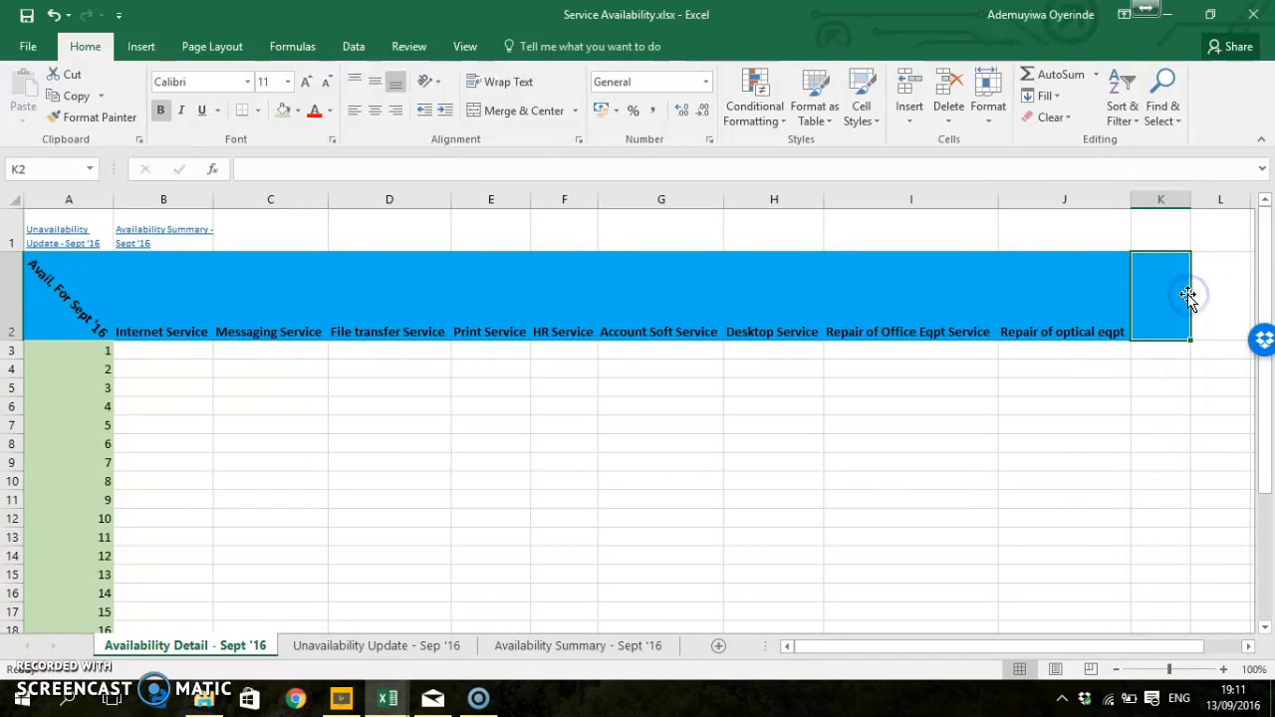
Step: Change the heading in F2 to "HR soft Service" and AutoFit column F to it
double_click(547, 328)
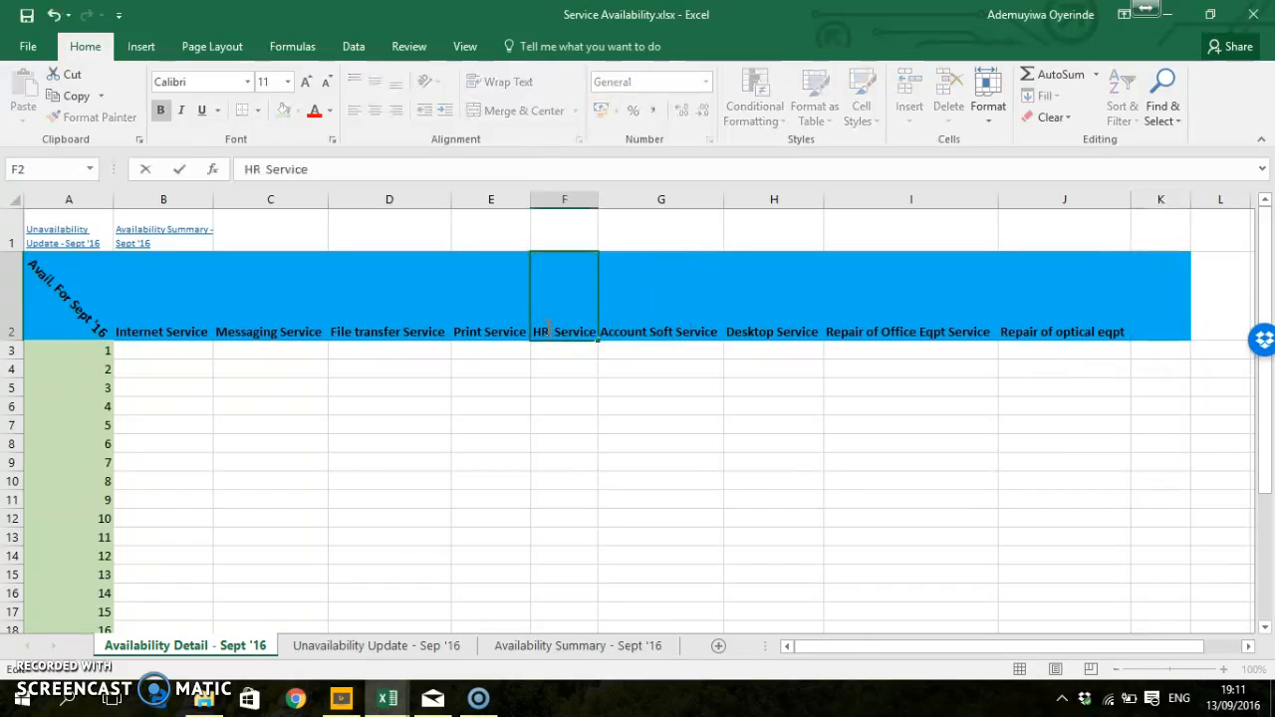
type("'s")
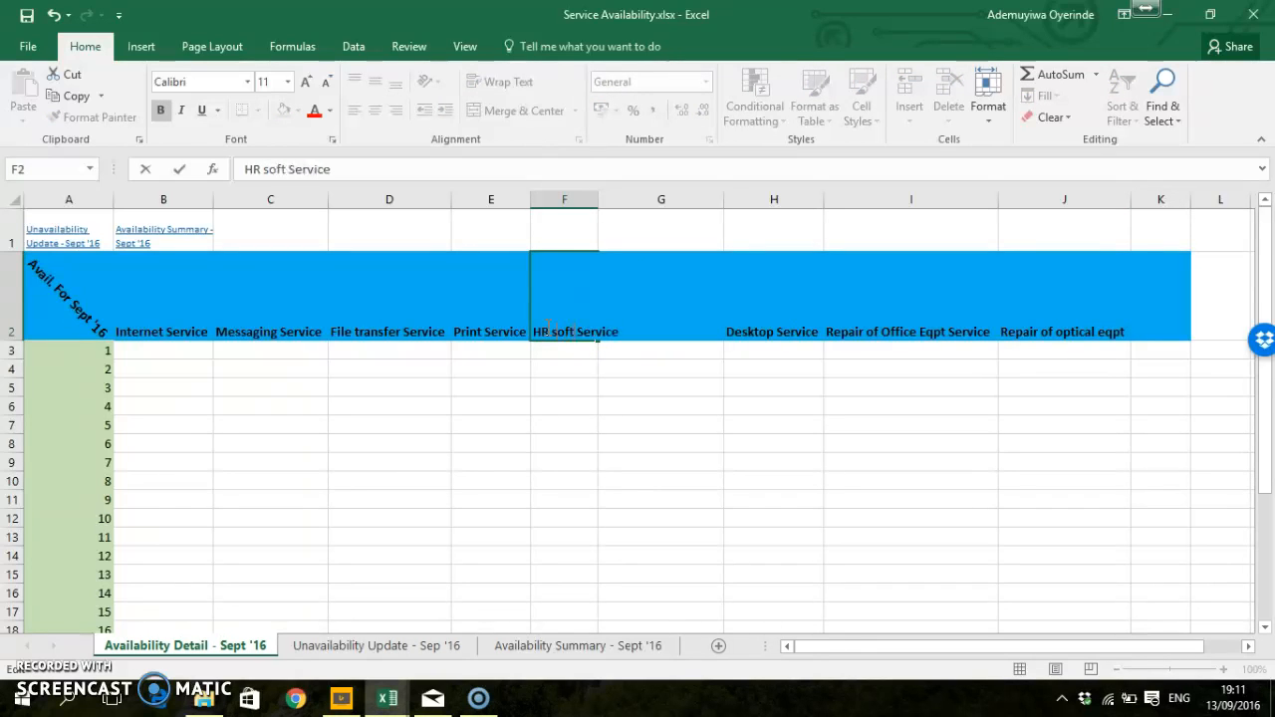
key("Tab")
left_click(498, 304)
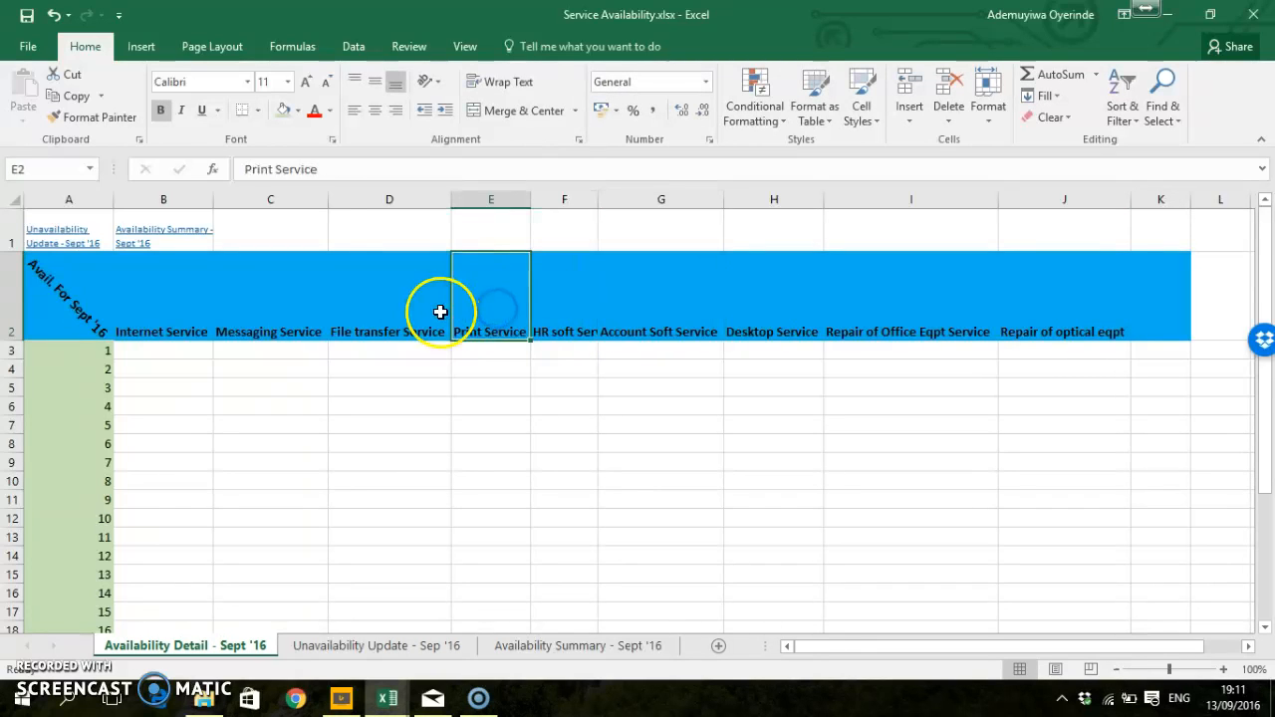
left_click(440, 312)
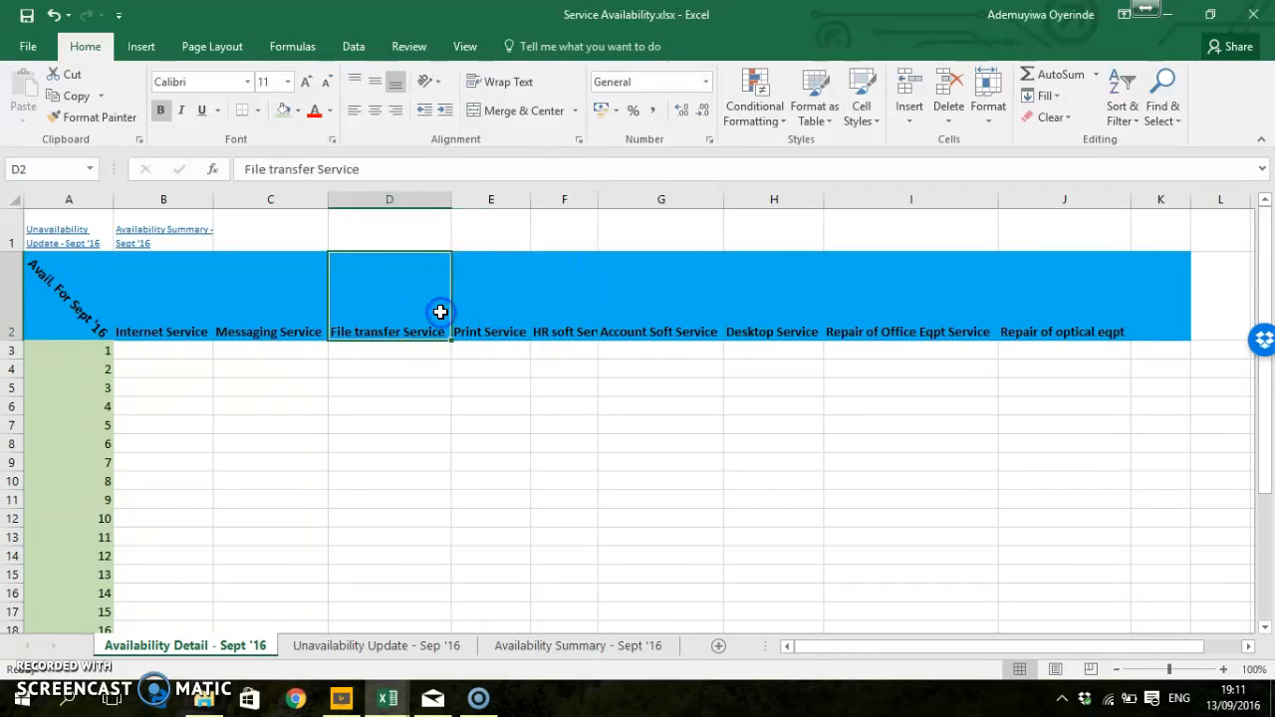
left_click(297, 304)
left_click(154, 329)
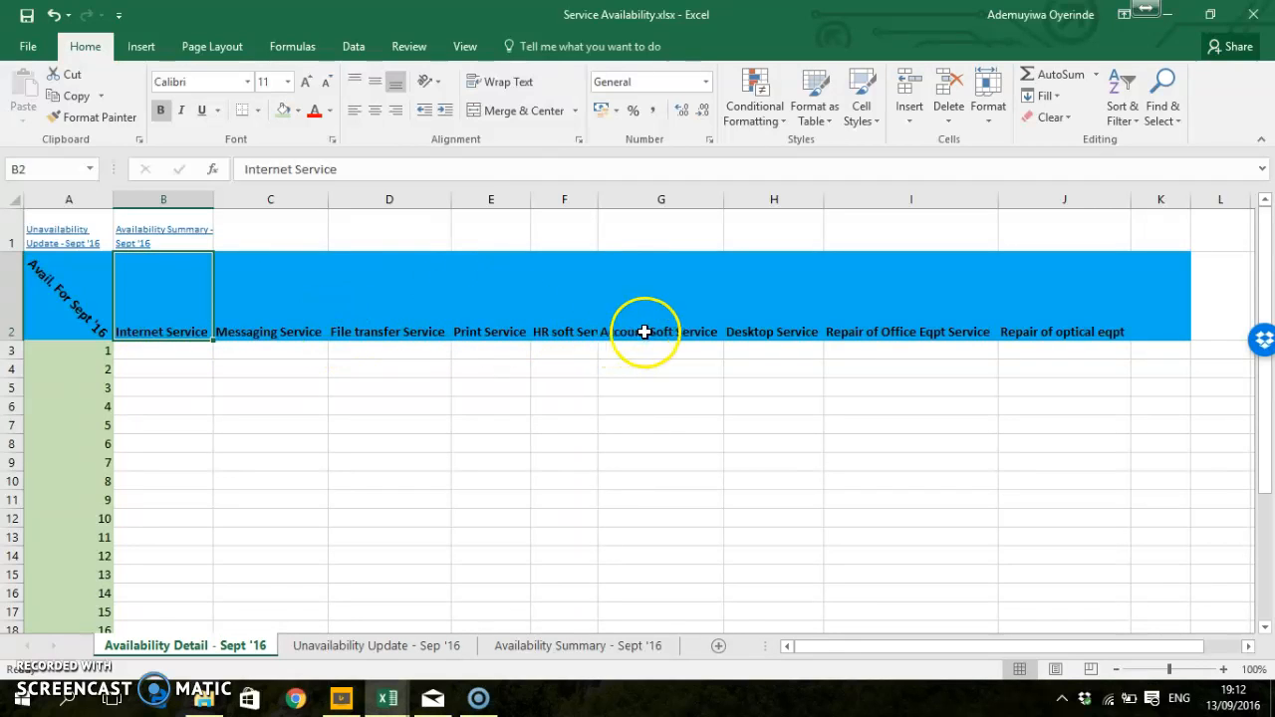
double_click(600, 205)
left_click(831, 289)
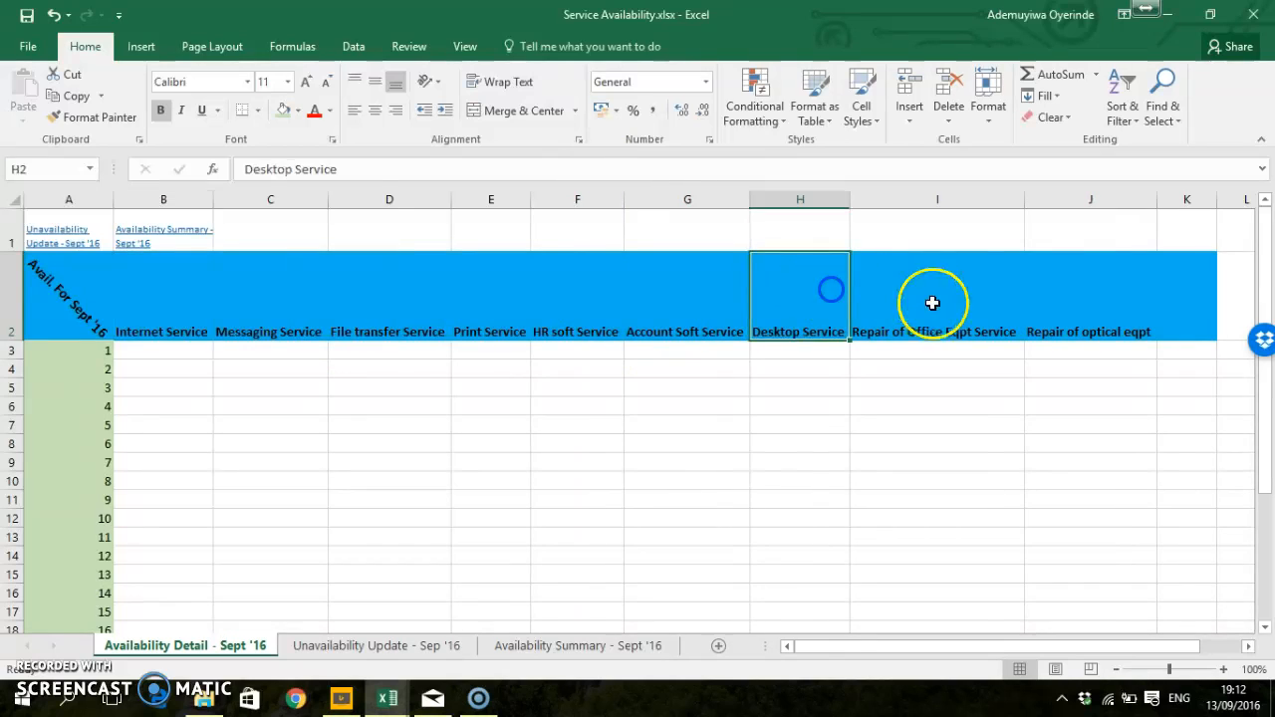
left_click(932, 303)
left_click(1076, 303)
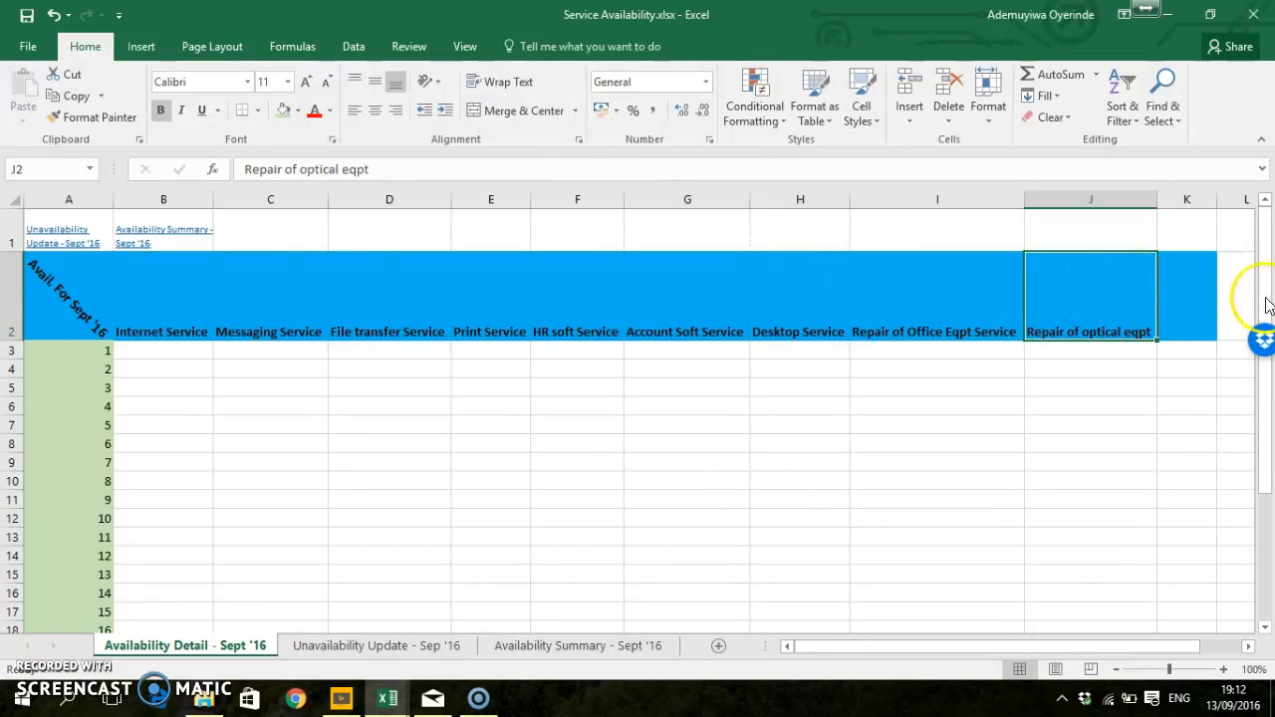
Step: Enter the column heading "Vehicle Monitoring Soft Service" in cell K2
left_click(1192, 297)
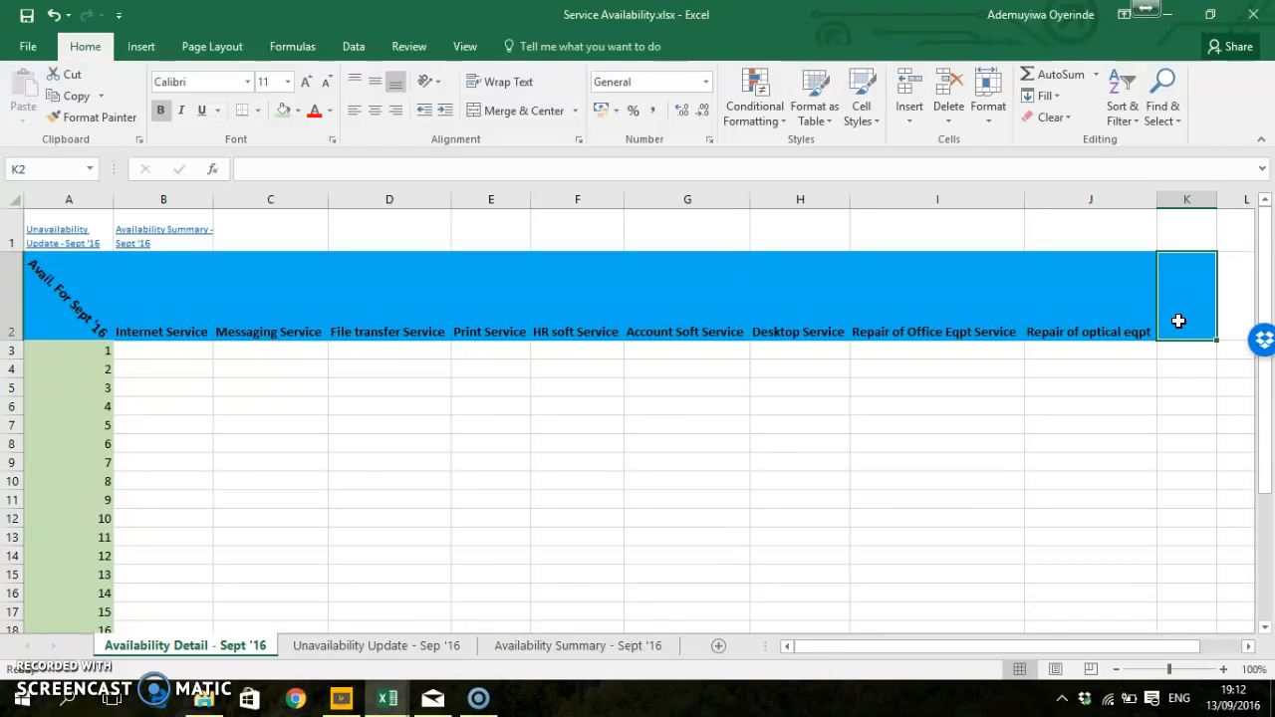
type("Vehicle")
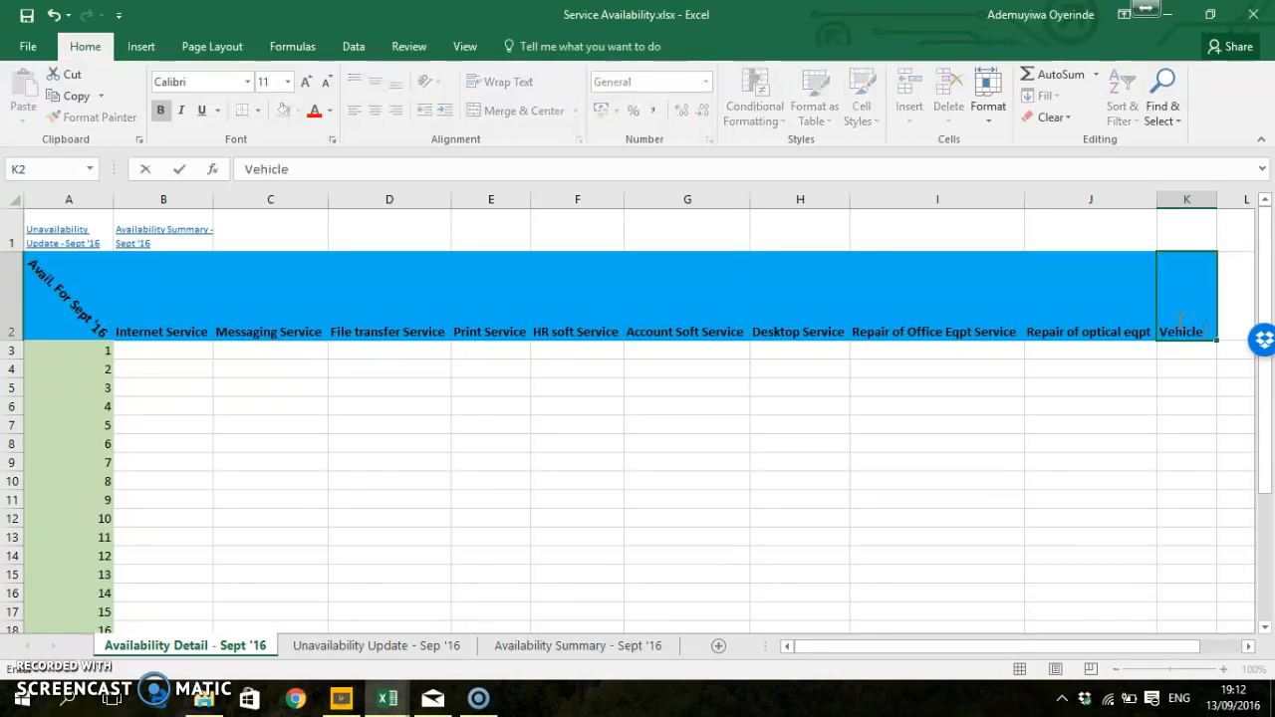
type(" Moni")
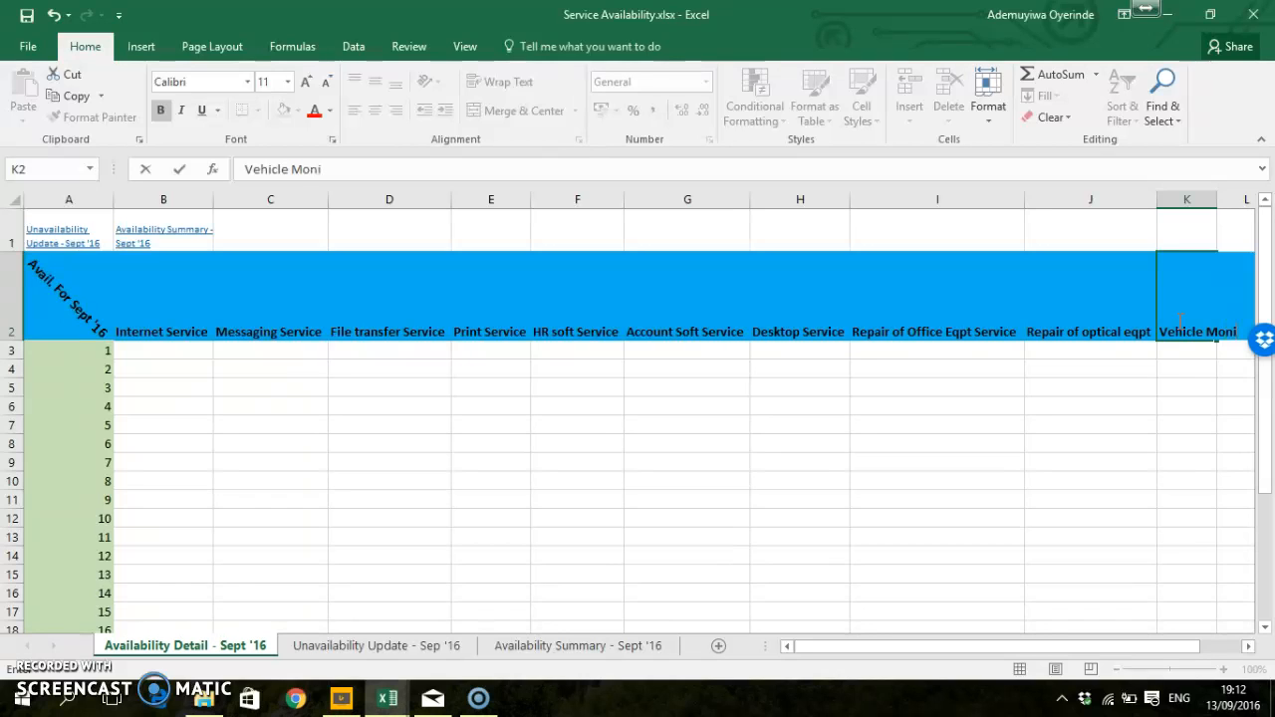
type("toring S")
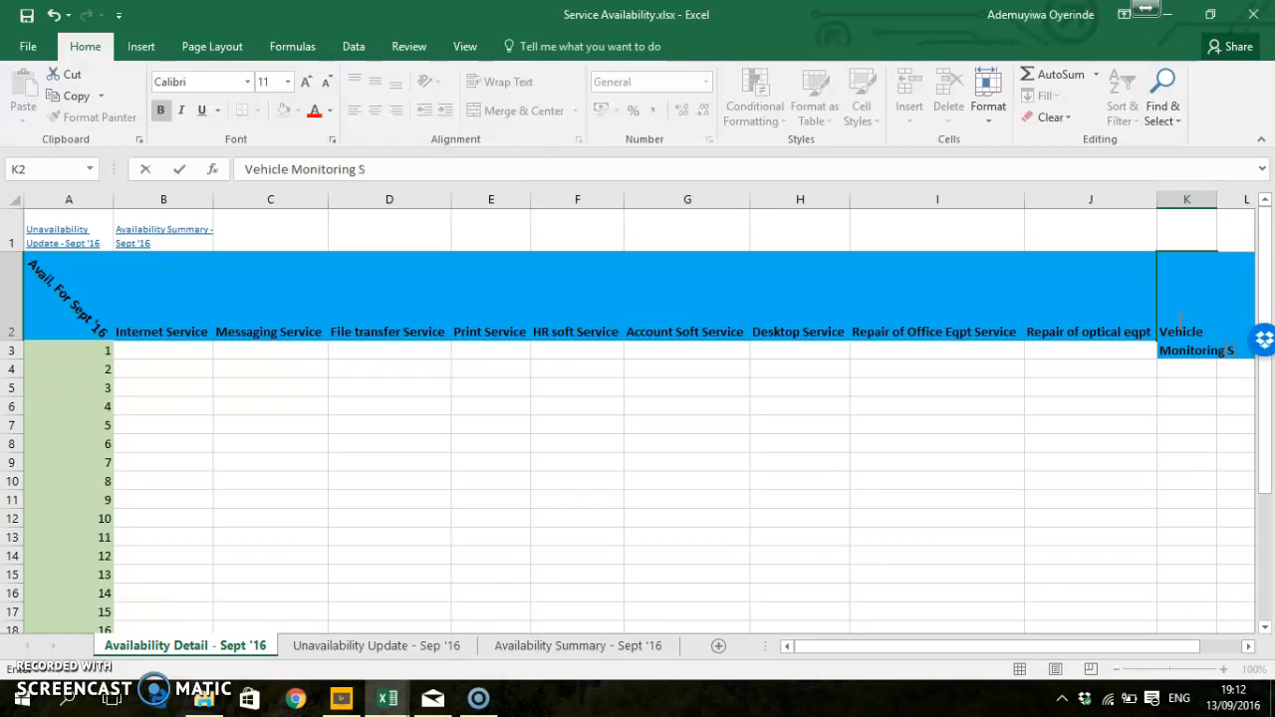
type("oft Service")
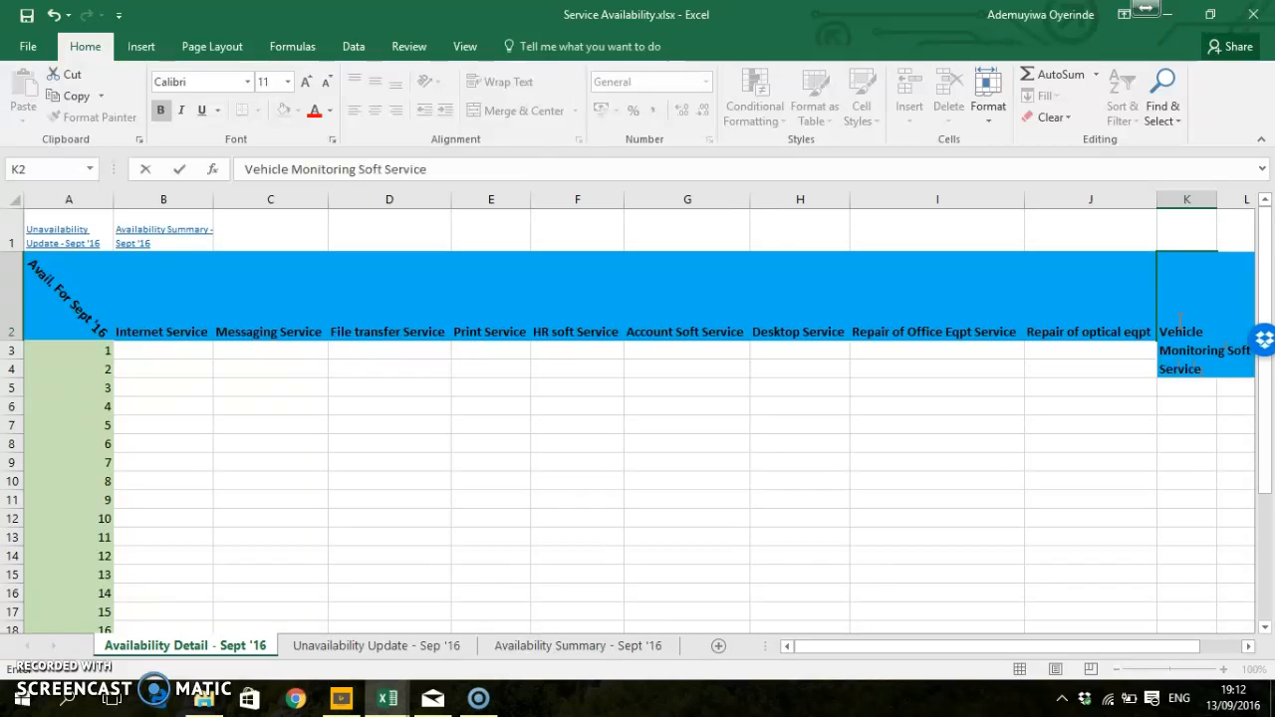
key("Return")
Step: Wrap the heading text in K2 and widen column K slightly so "Monitoring" fits on one line
left_click(1179, 310)
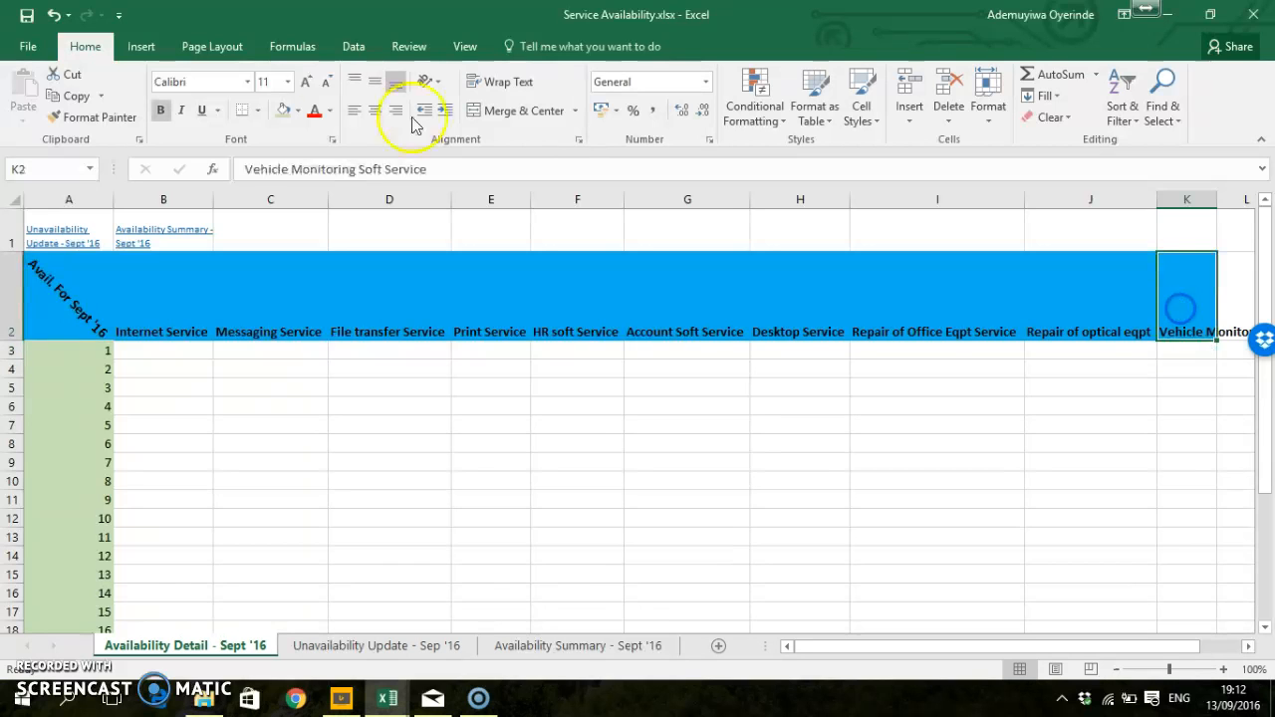
left_click(498, 81)
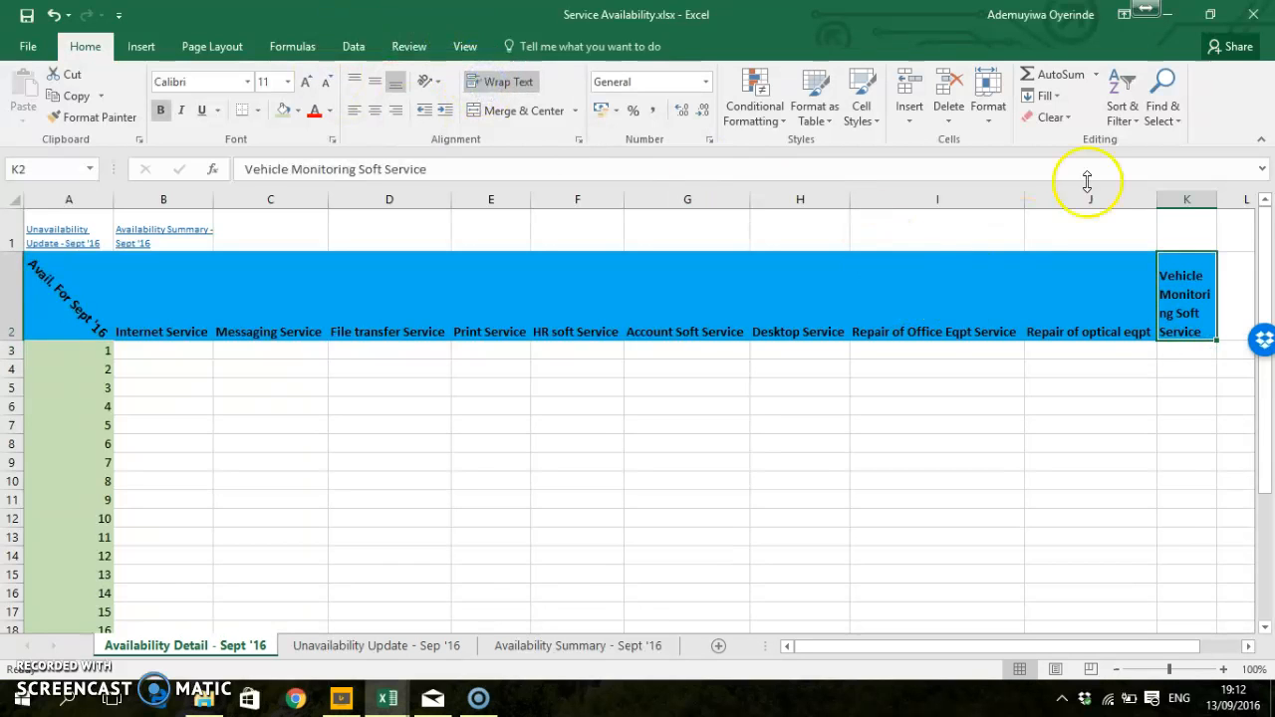
left_click_drag(1217, 202, 1235, 203)
left_click(1116, 307)
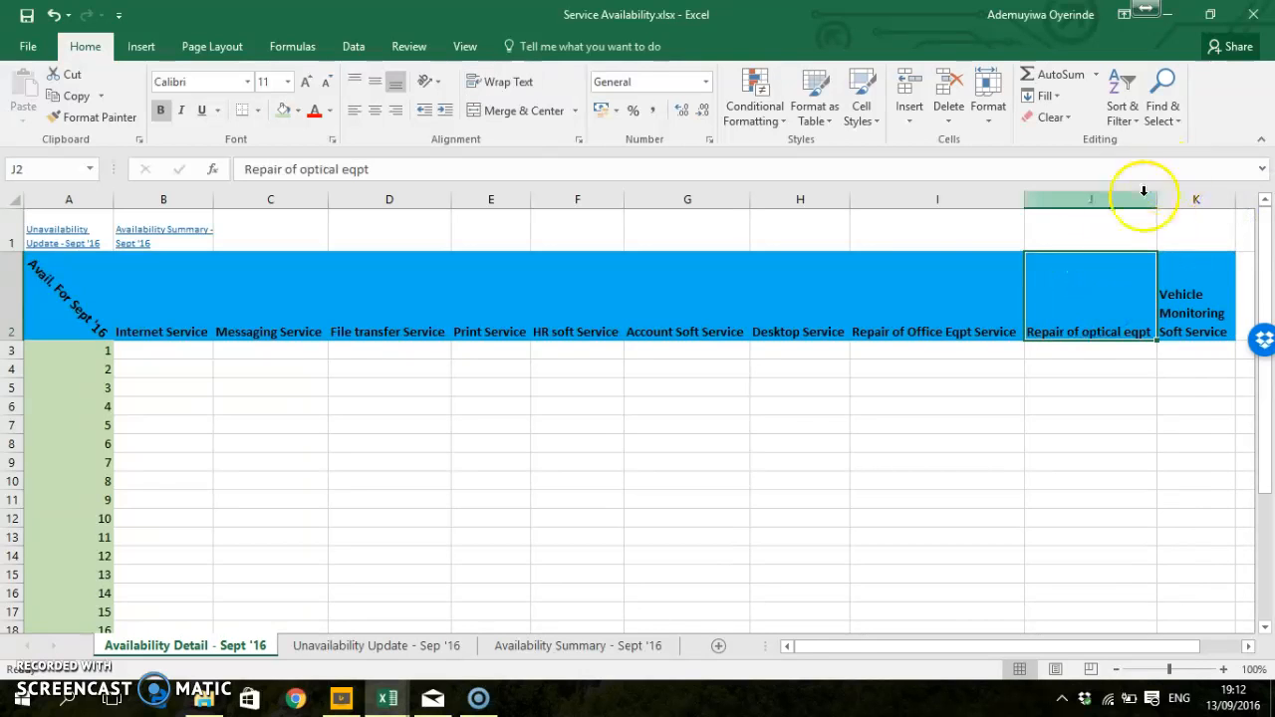
Step: Apply All Borders to the whole table, from the header row A2:K2 down to row 34
left_click(159, 301)
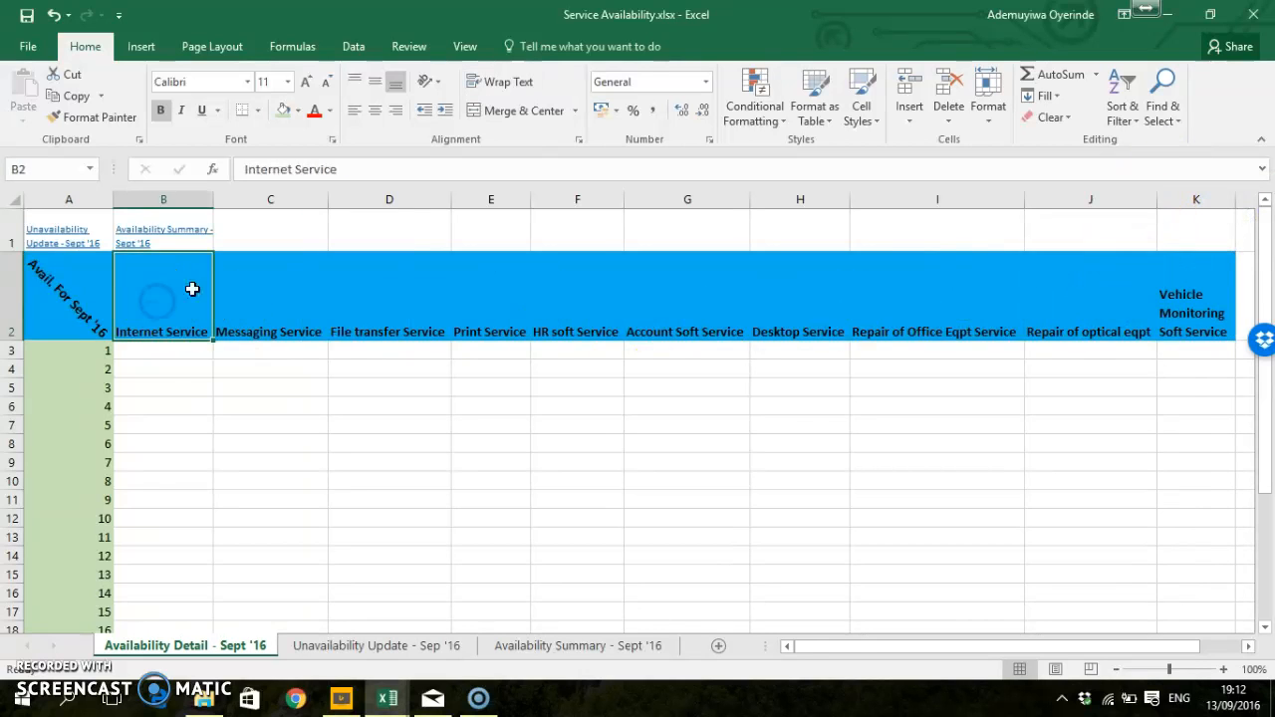
left_click_drag(1196, 293, 104, 582)
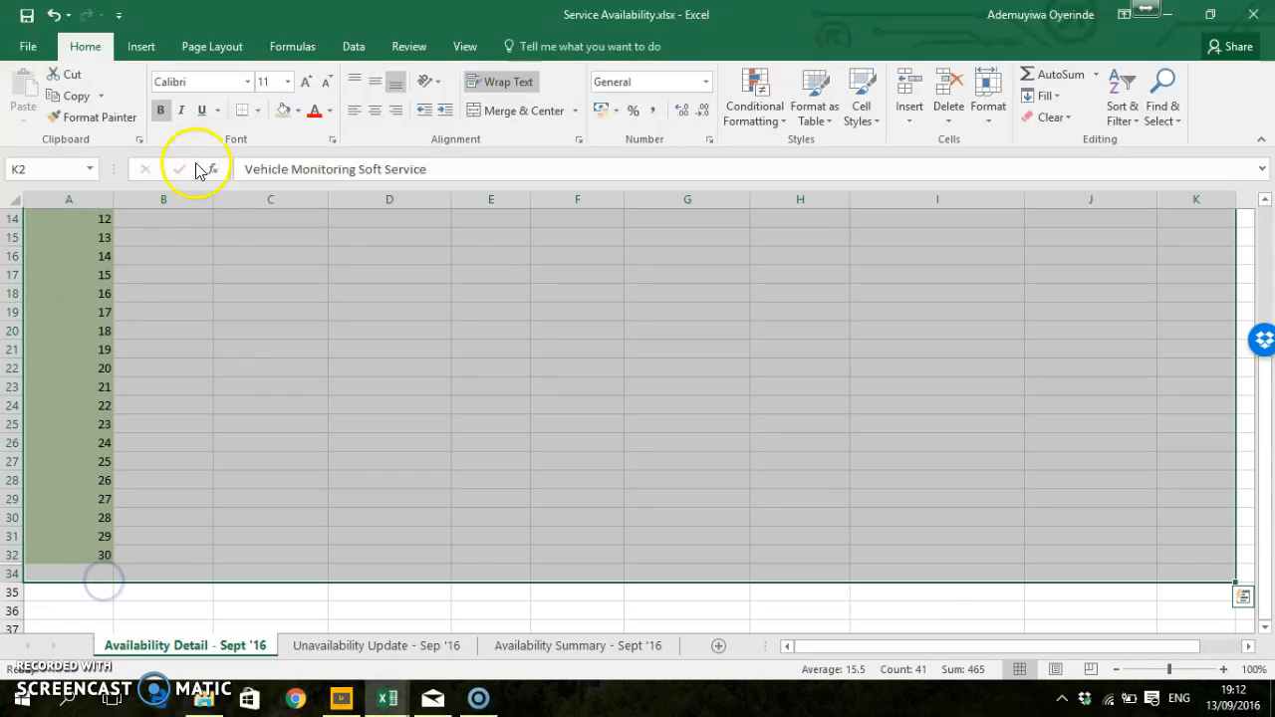
left_click(257, 112)
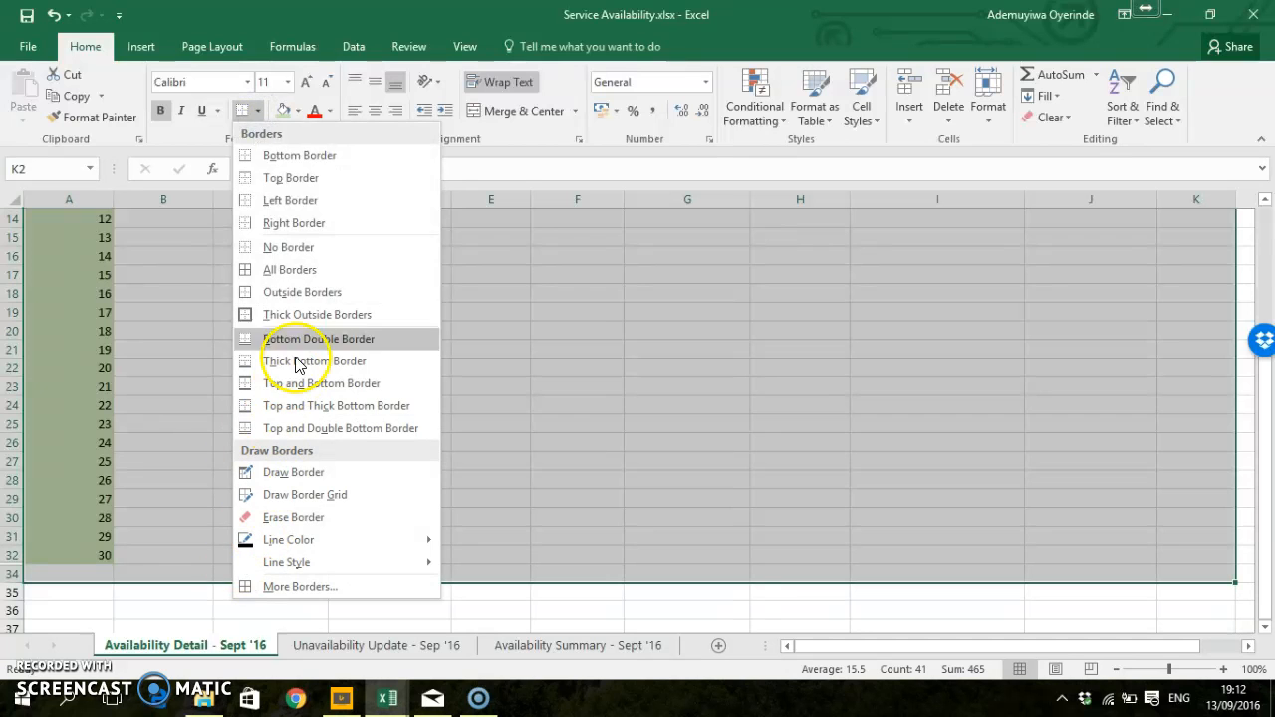
left_click(296, 271)
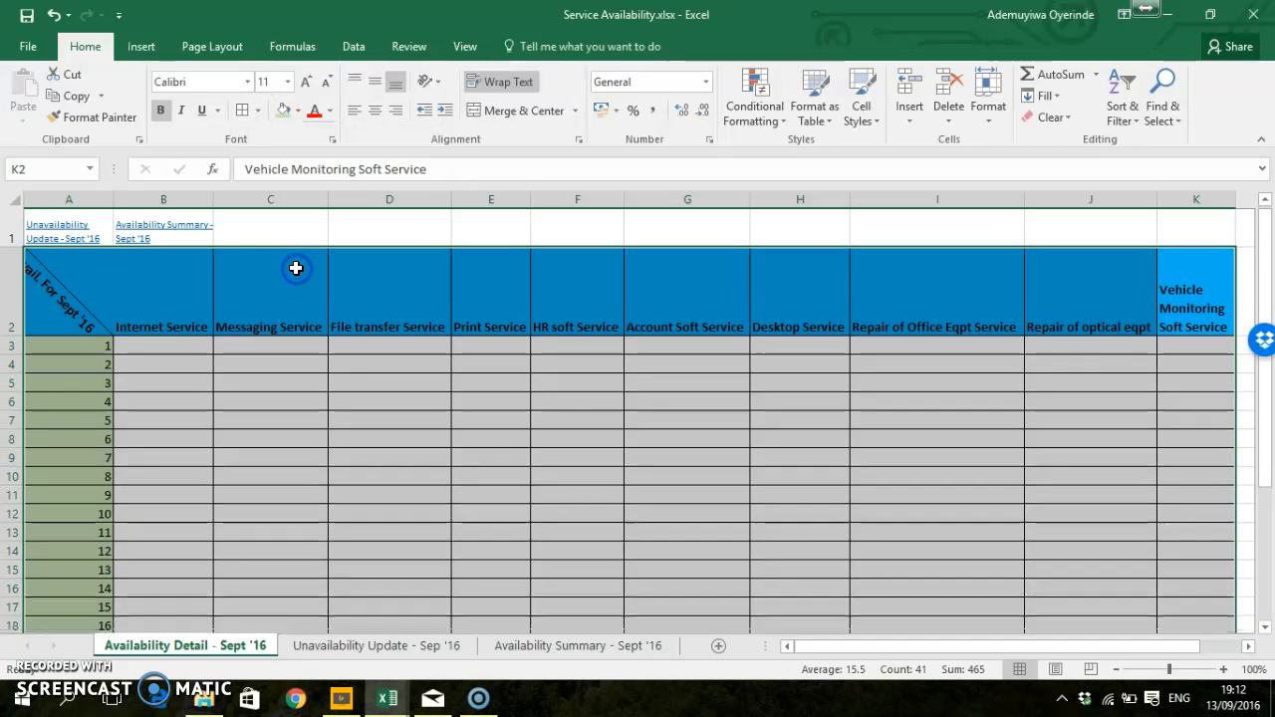
left_click(398, 475)
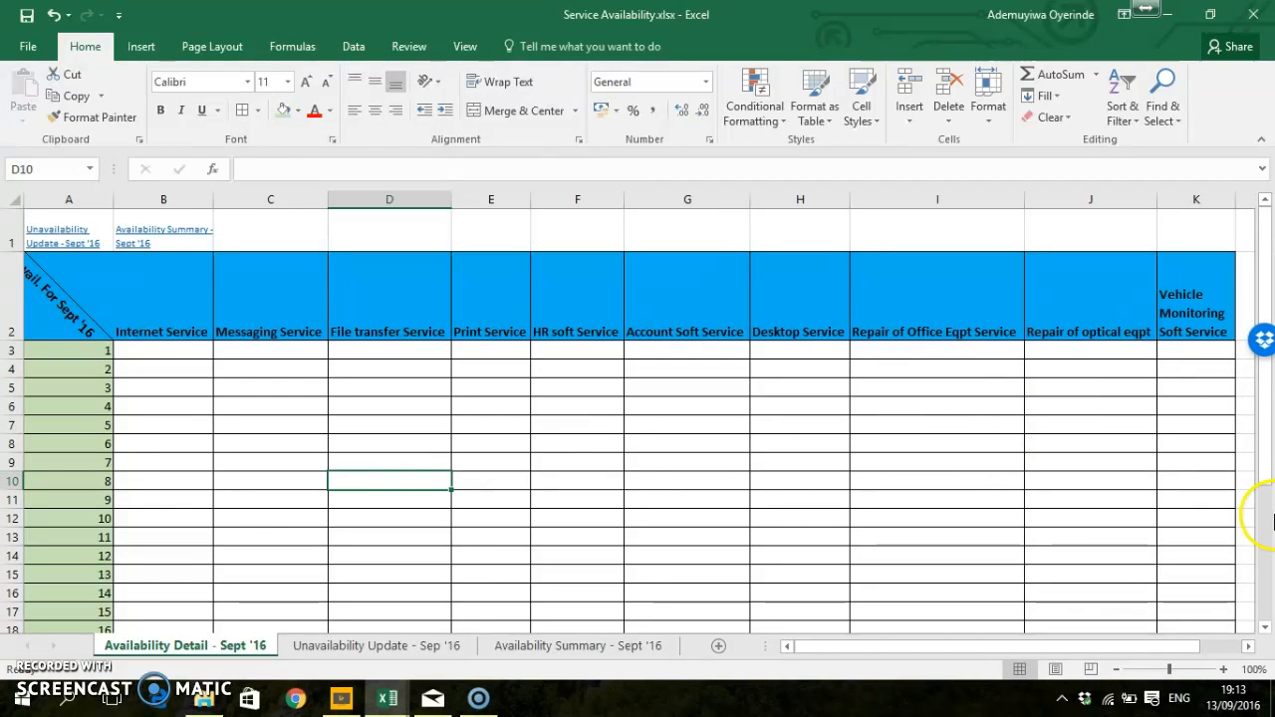
Step: Enter the row label "Total" in cell A34 below the last day number
left_click(1267, 563)
scroll(1267, 563, "down", 2)
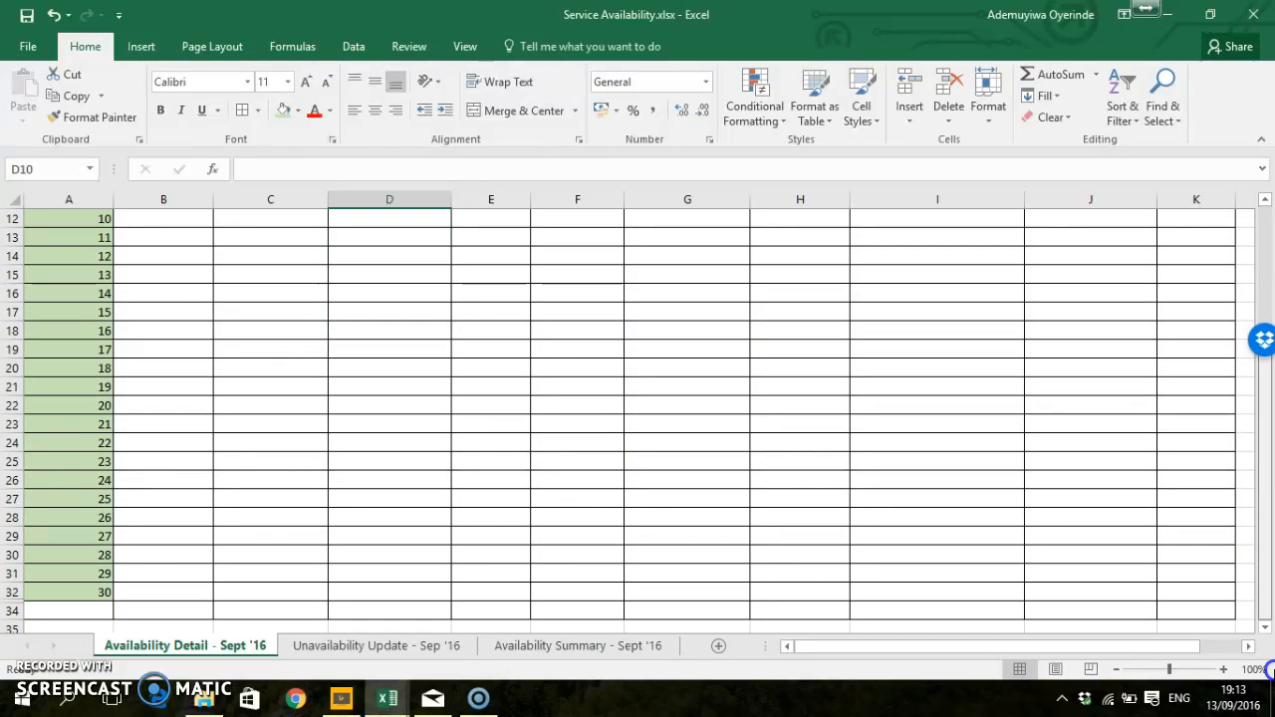
left_click(98, 609)
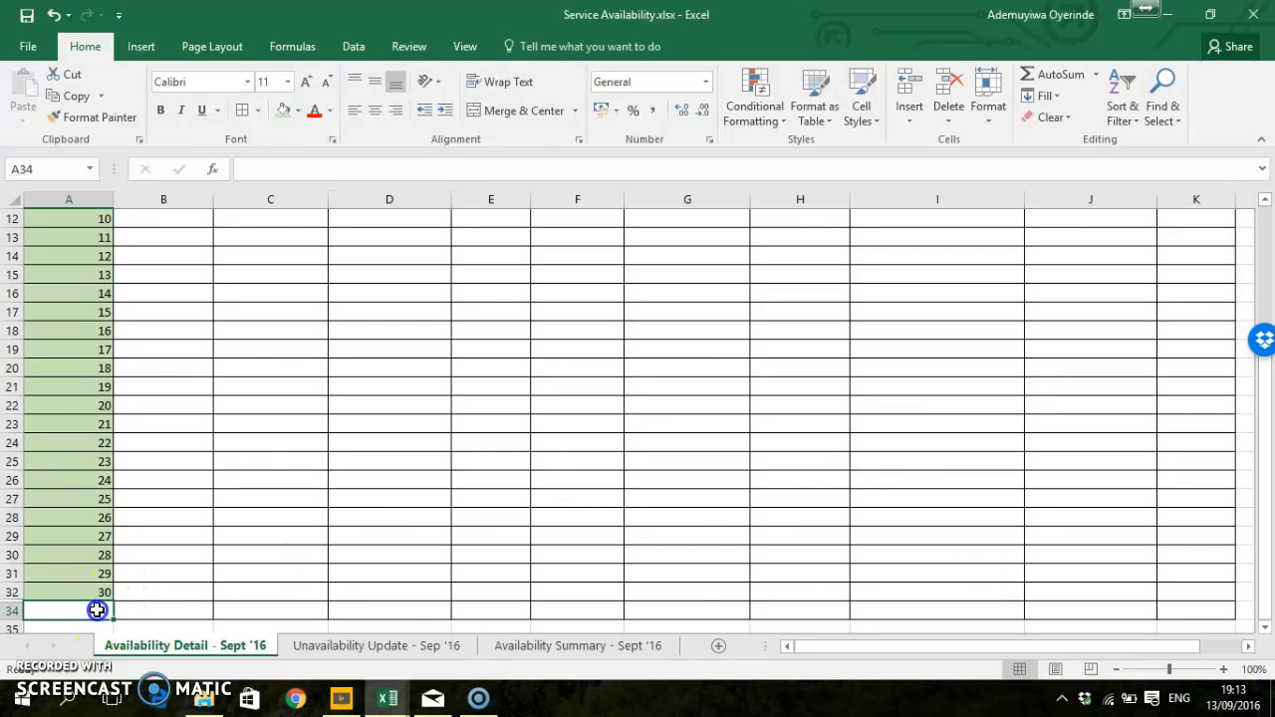
type("T")
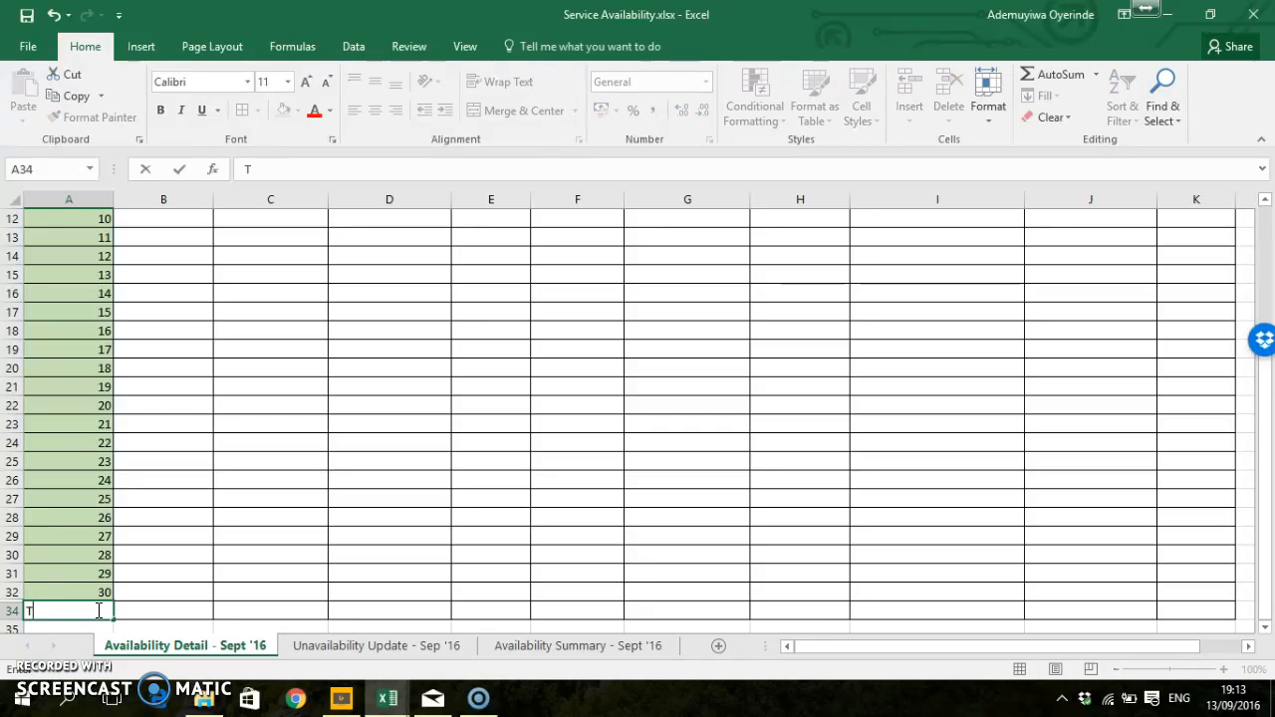
type("otal")
key("Tab")
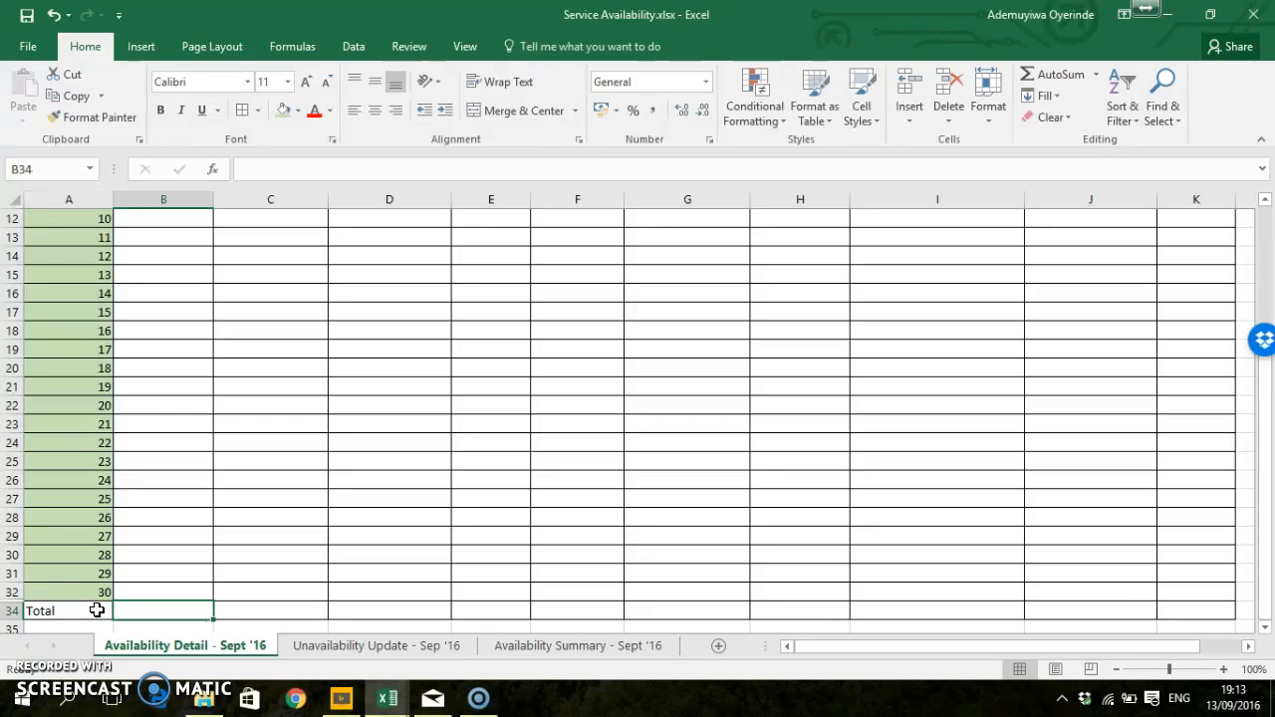
Step: Fill the Total row A34:K34 with light grey
left_click(68, 618)
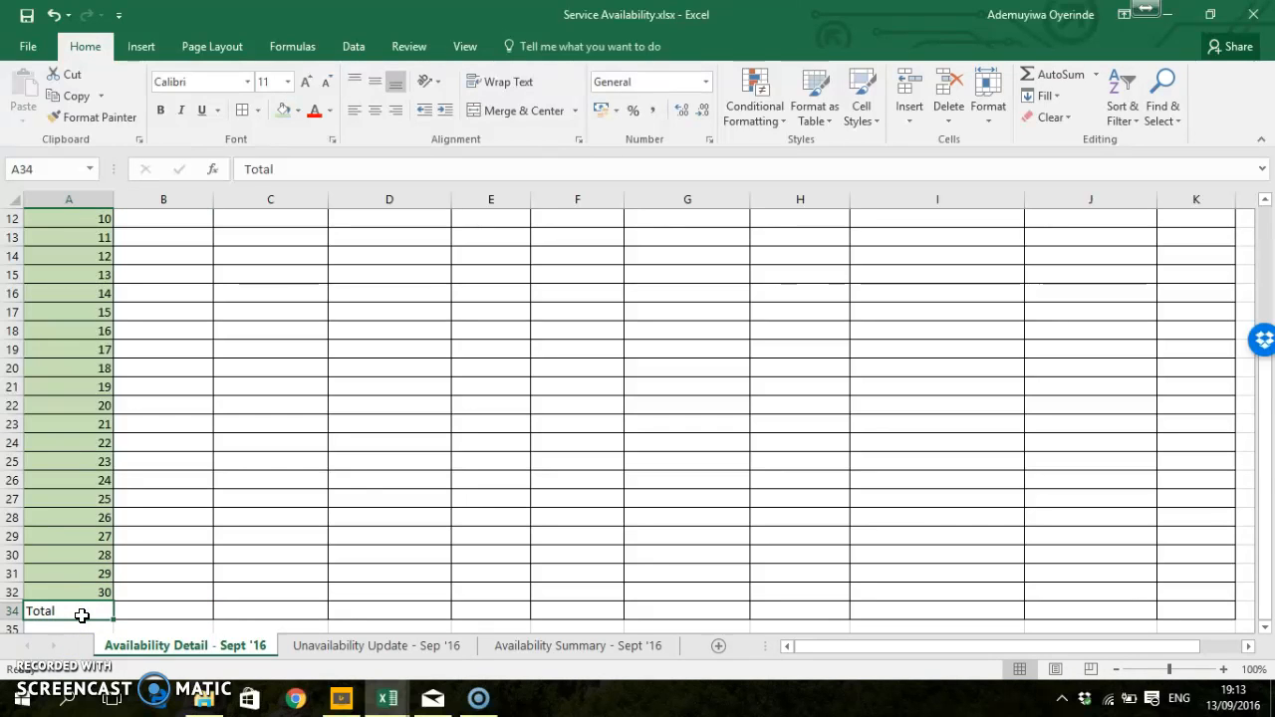
left_click_drag(98, 615, 1031, 259)
left_click_drag(1054, 408, 983, 273)
left_click(1010, 430)
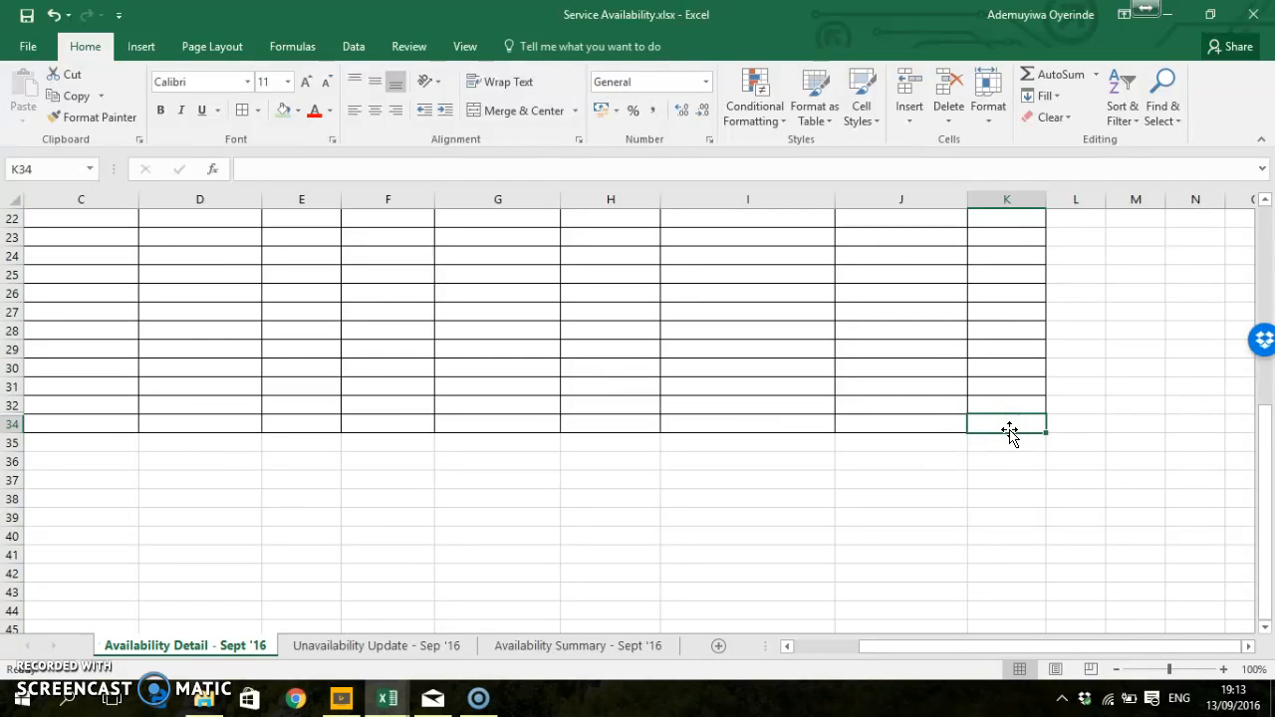
key("shift+Left")
key("shift+Left")
key("shift+Left")
key("shift+Left")
key("shift+Left")
key("shift+Left")
key("shift+Left")
key("shift+Left")
key("shift+Left")
key("shift+Left")
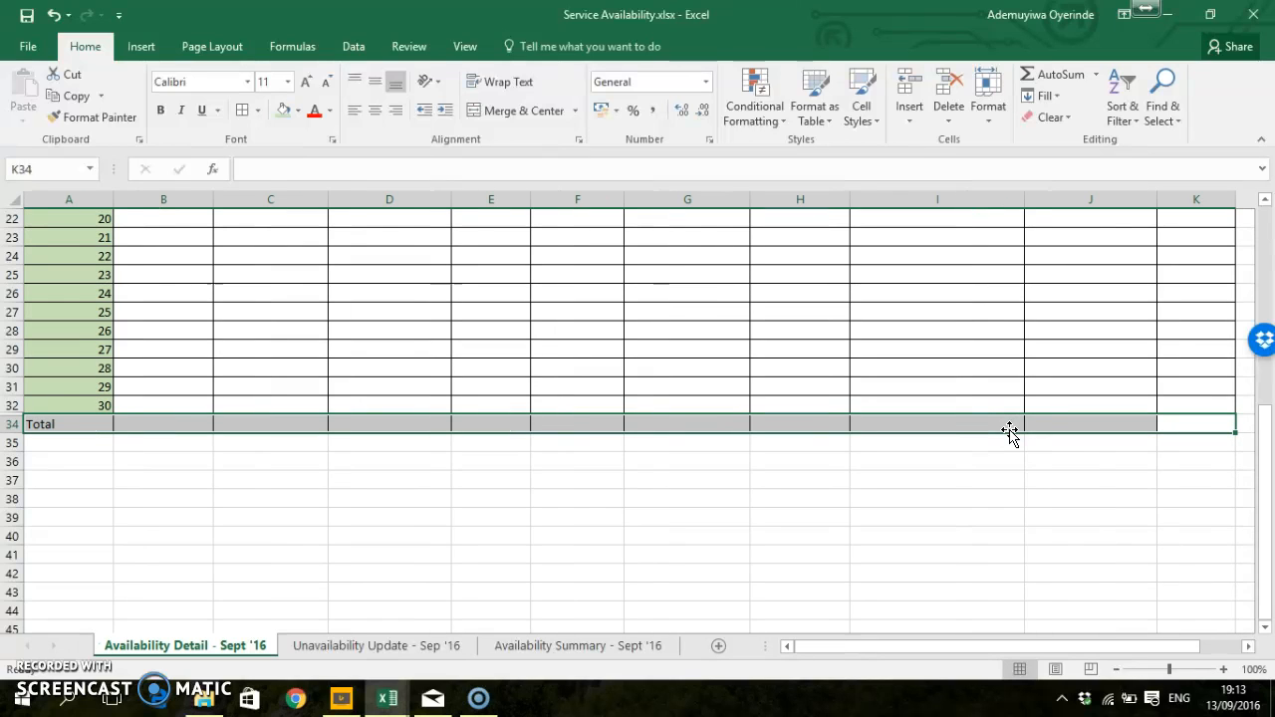
left_click(298, 112)
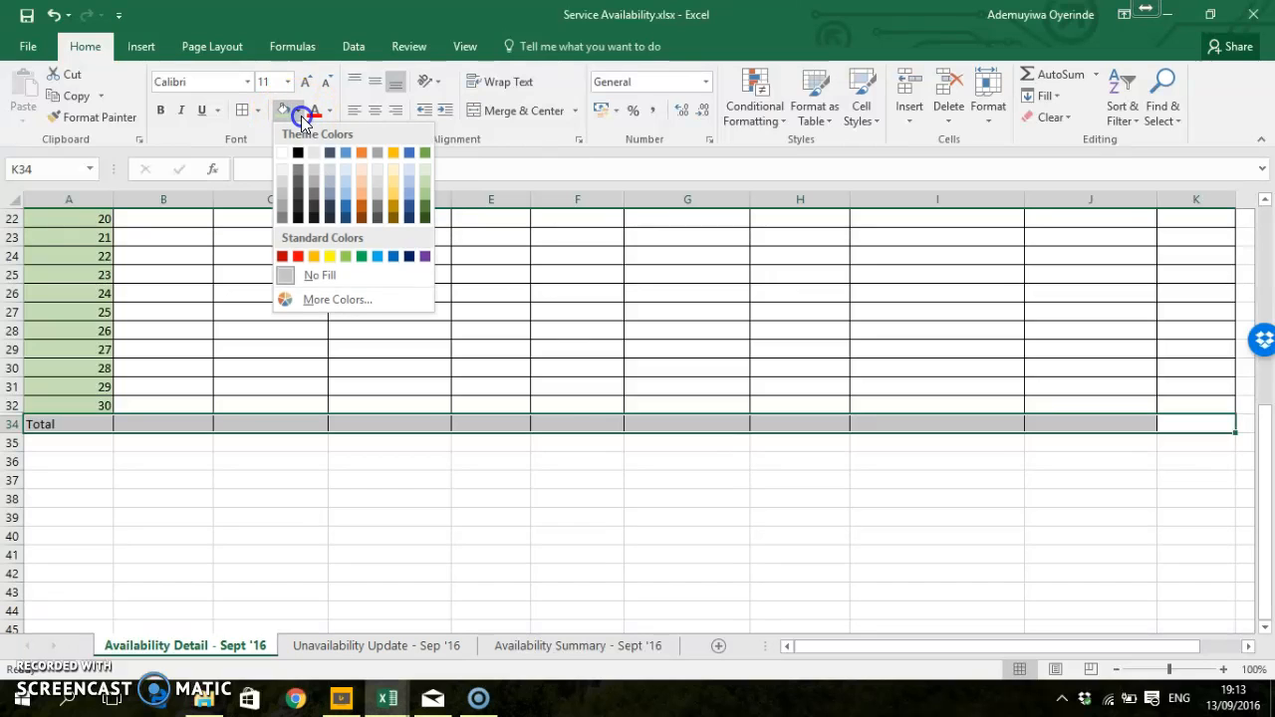
left_click(284, 182)
left_click(179, 424)
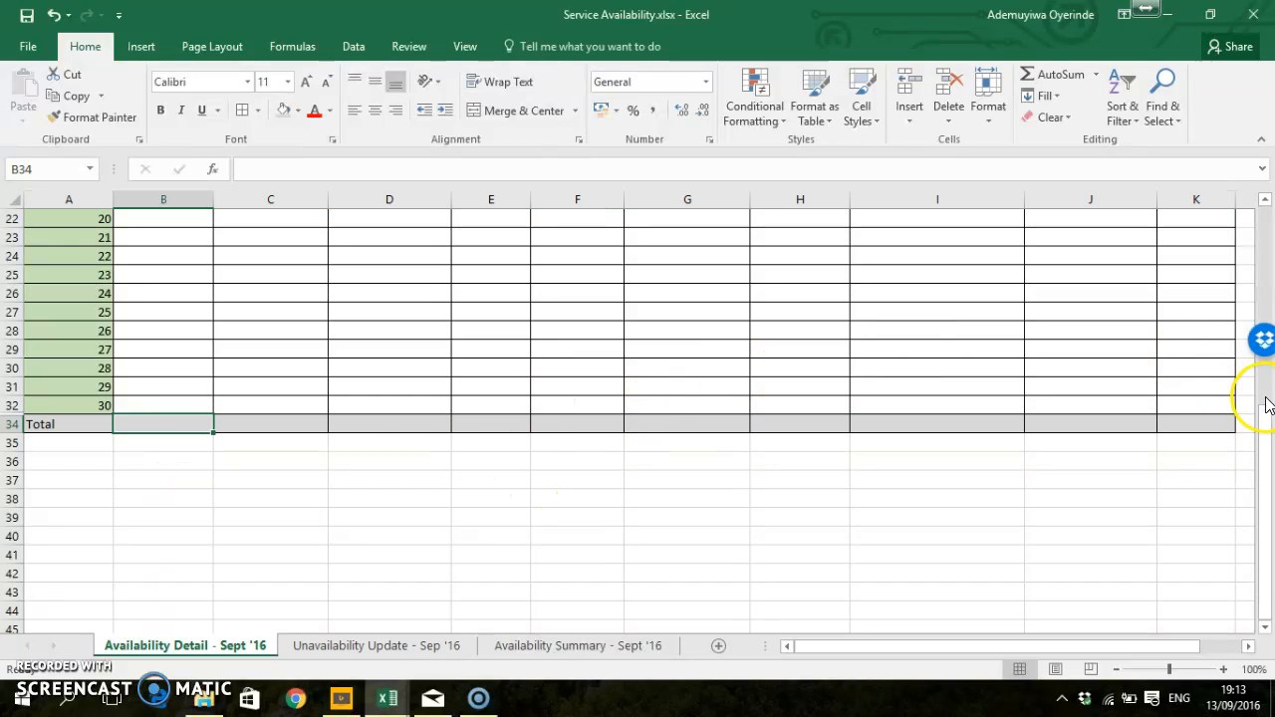
Step: Check the September 2016 calendar for the Saturday and Sunday dates
left_click_drag(1267, 412, 1261, 199)
left_click(941, 426)
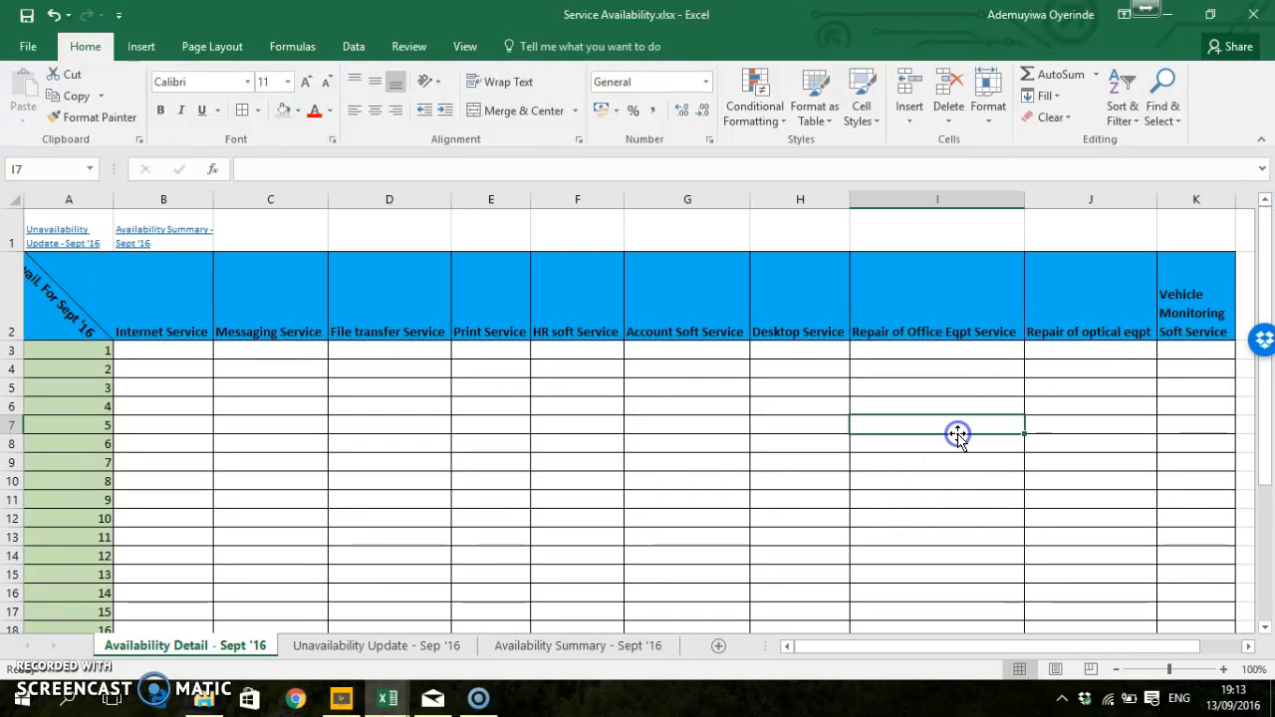
left_click(1233, 695)
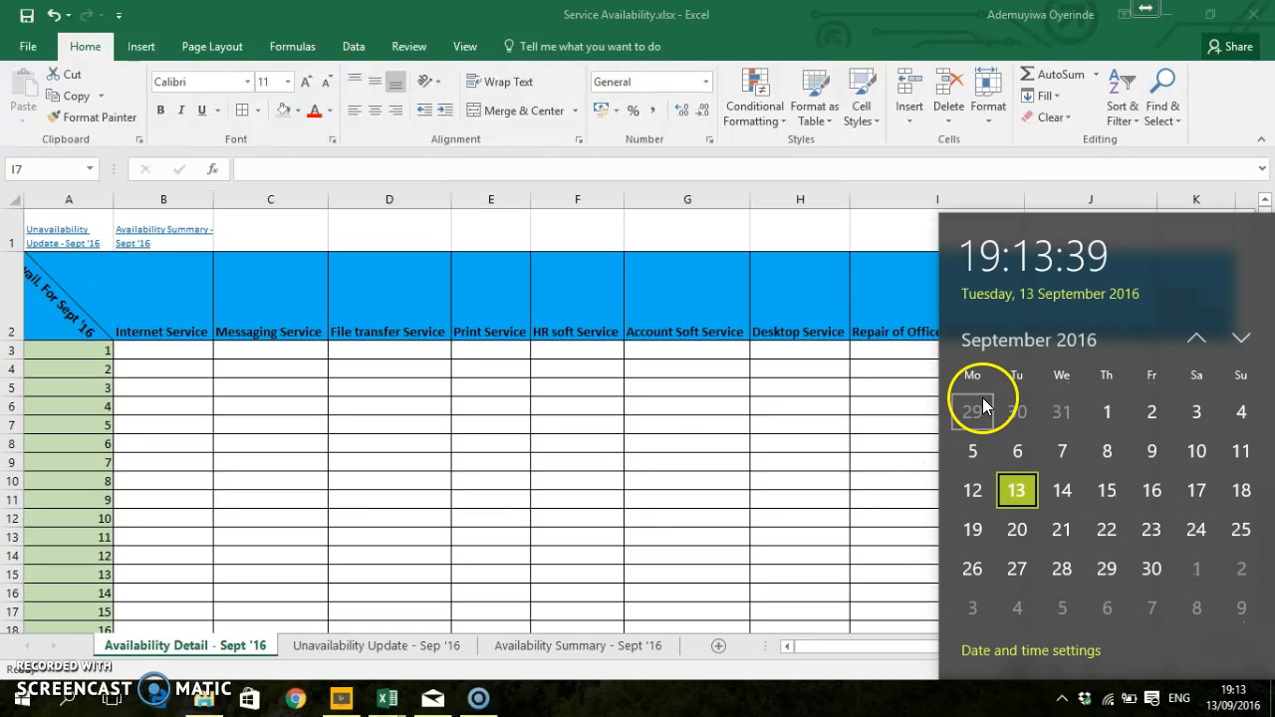
left_click(541, 426)
left_click(1234, 696)
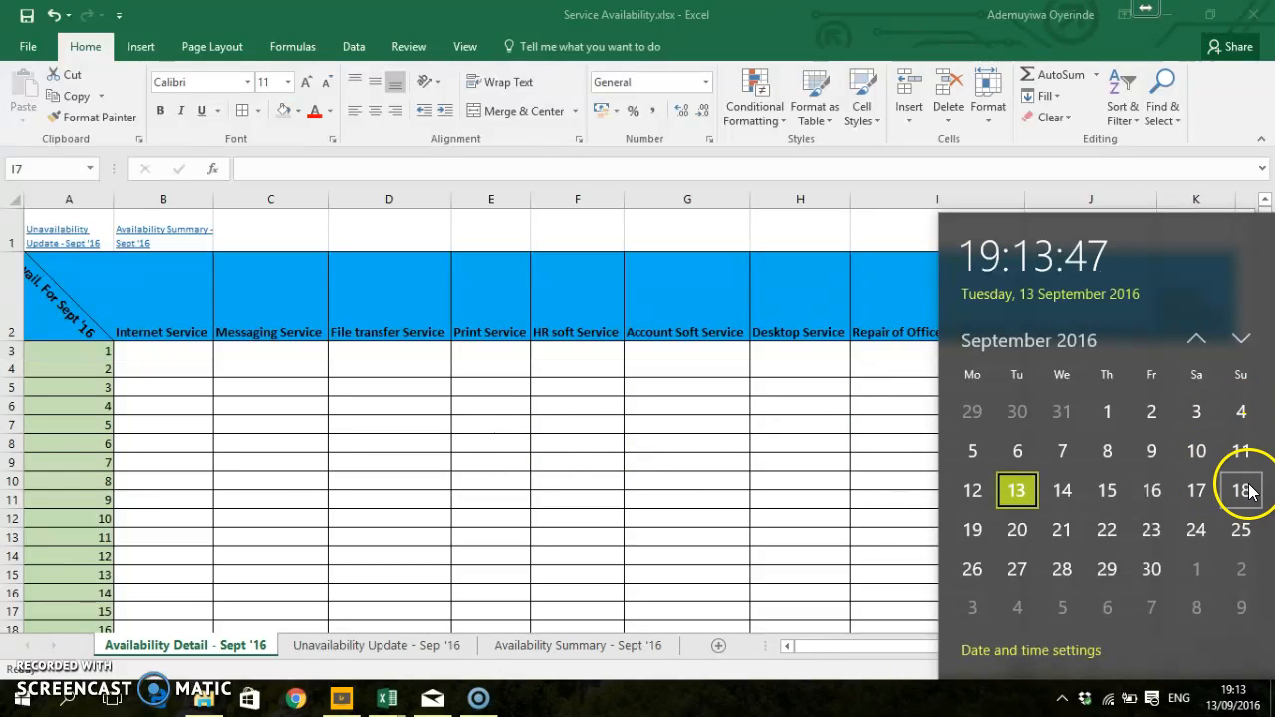
left_click(854, 396)
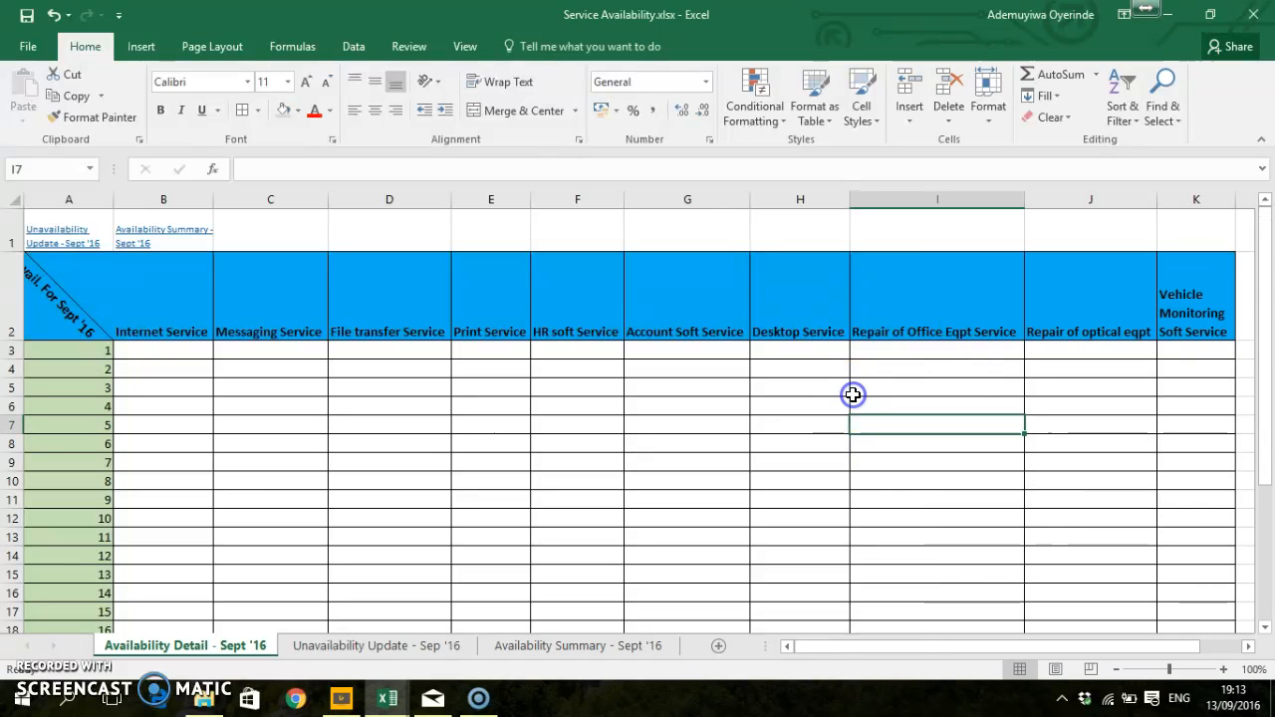
Step: Merge and center cells B5:B6 under Internet Service for days 3 and 4 and enter "Weekend"
left_click(140, 381)
left_click_drag(141, 387, 144, 406)
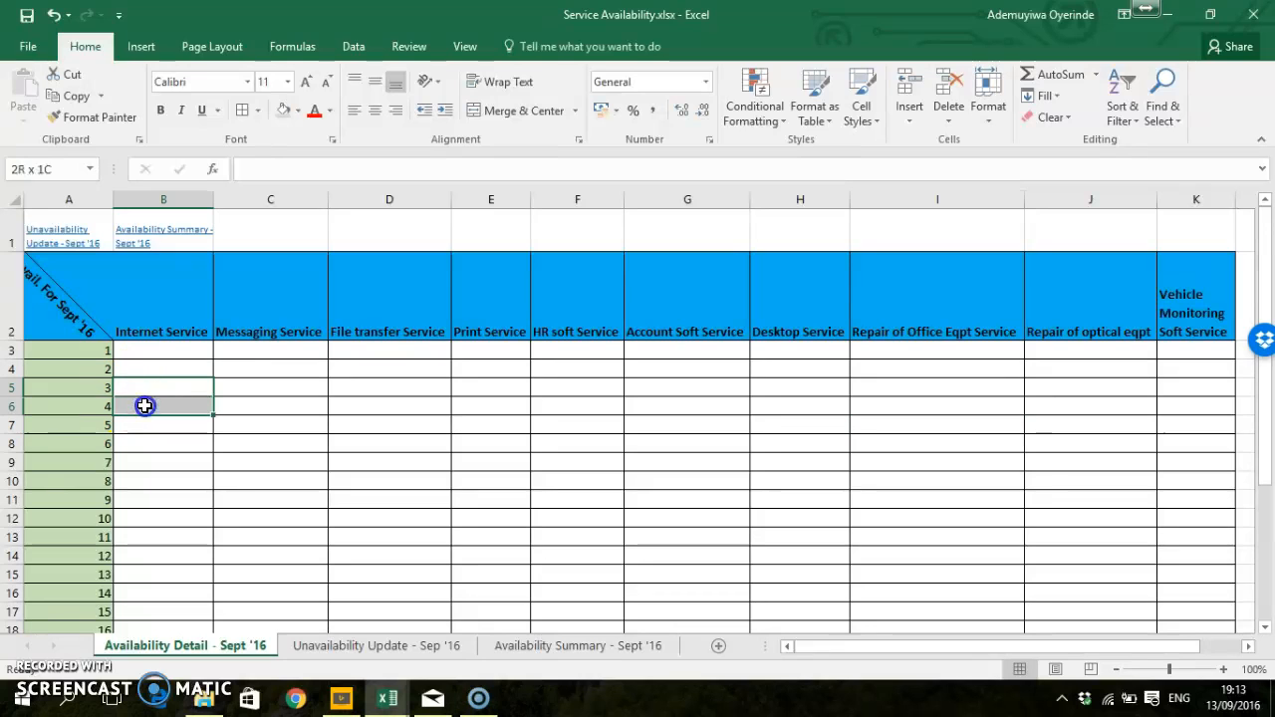
left_click(511, 112)
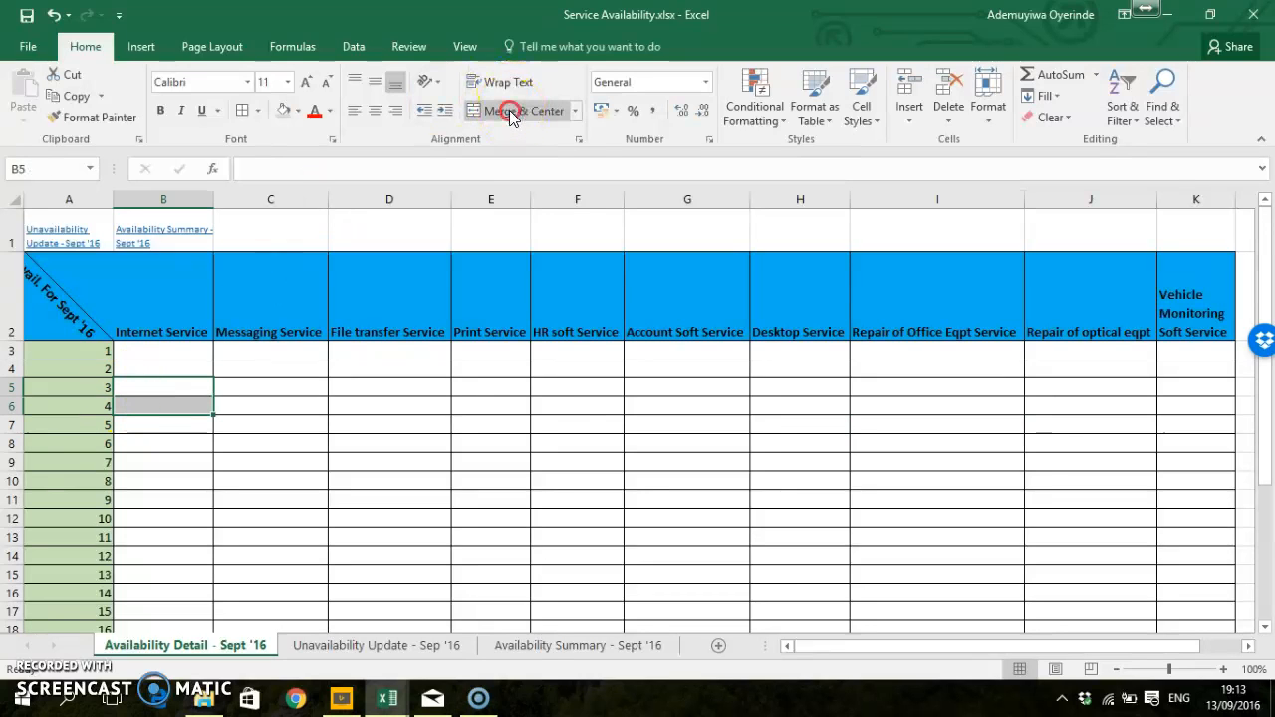
right_click(510, 113)
left_click(491, 111)
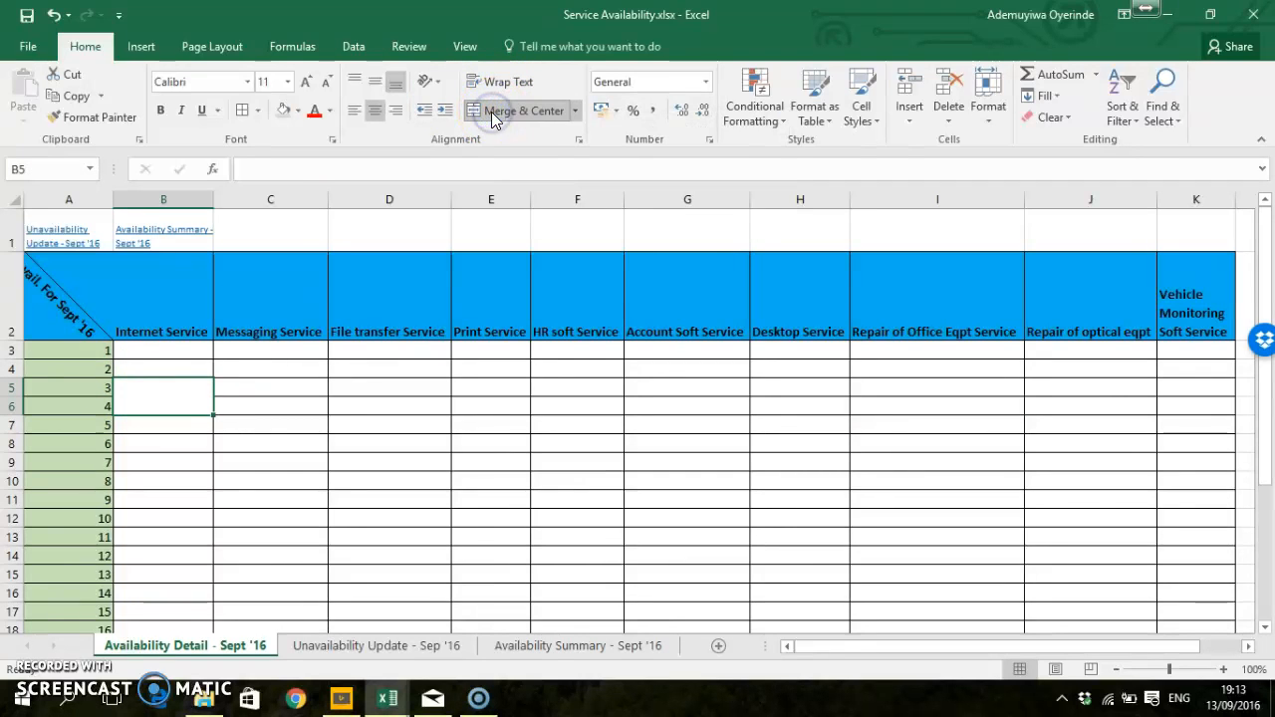
type("Weekend")
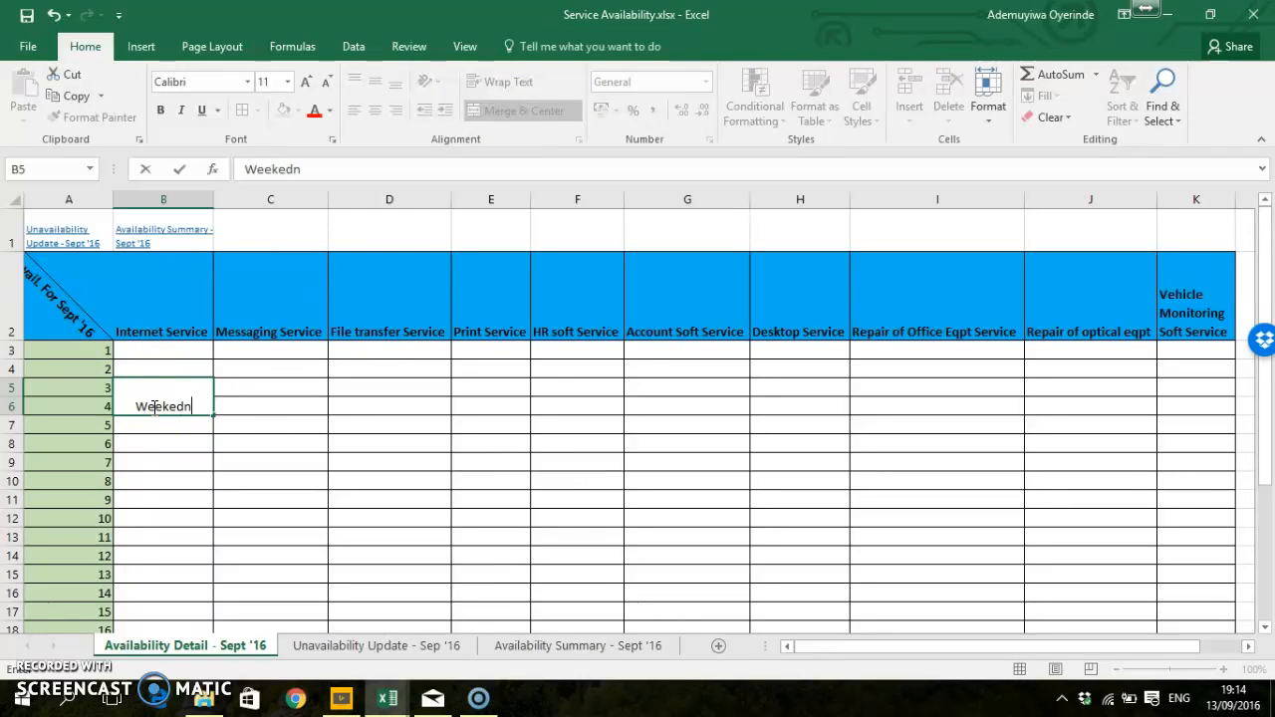
key("Tab")
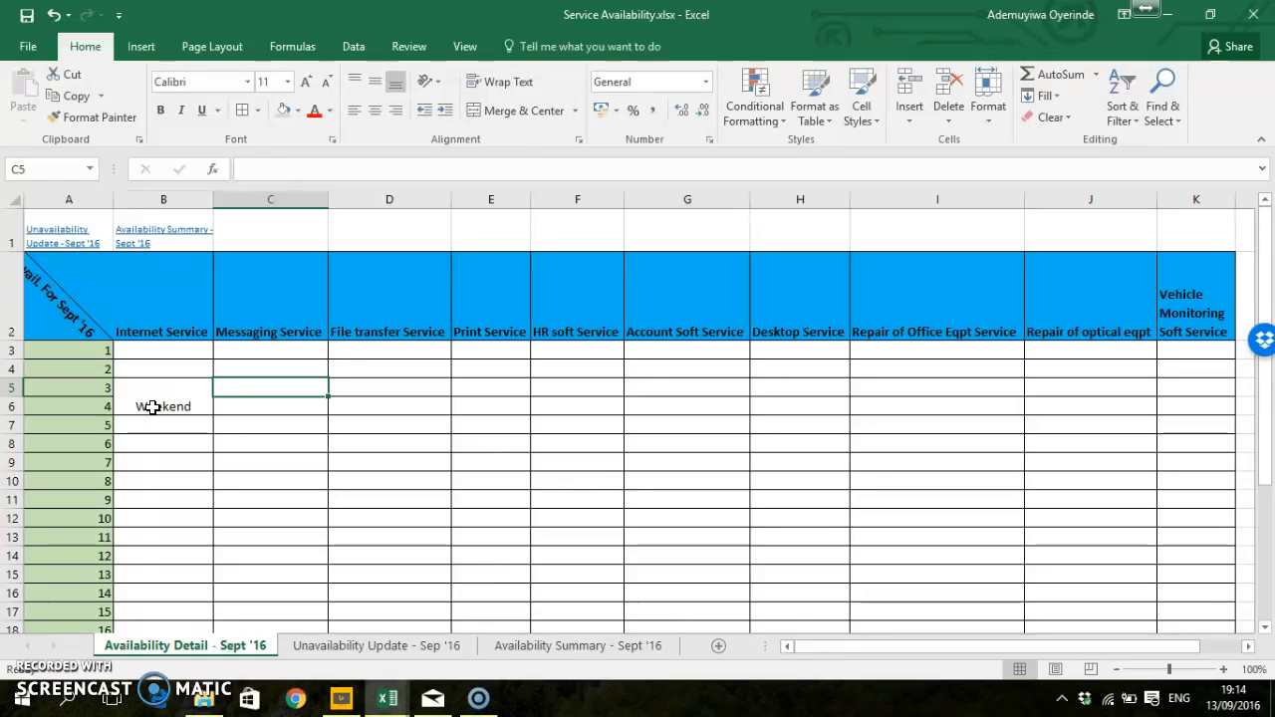
Step: Bold and middle-align the Weekend label in B5:B6 and fill it across to column K
left_click(169, 407)
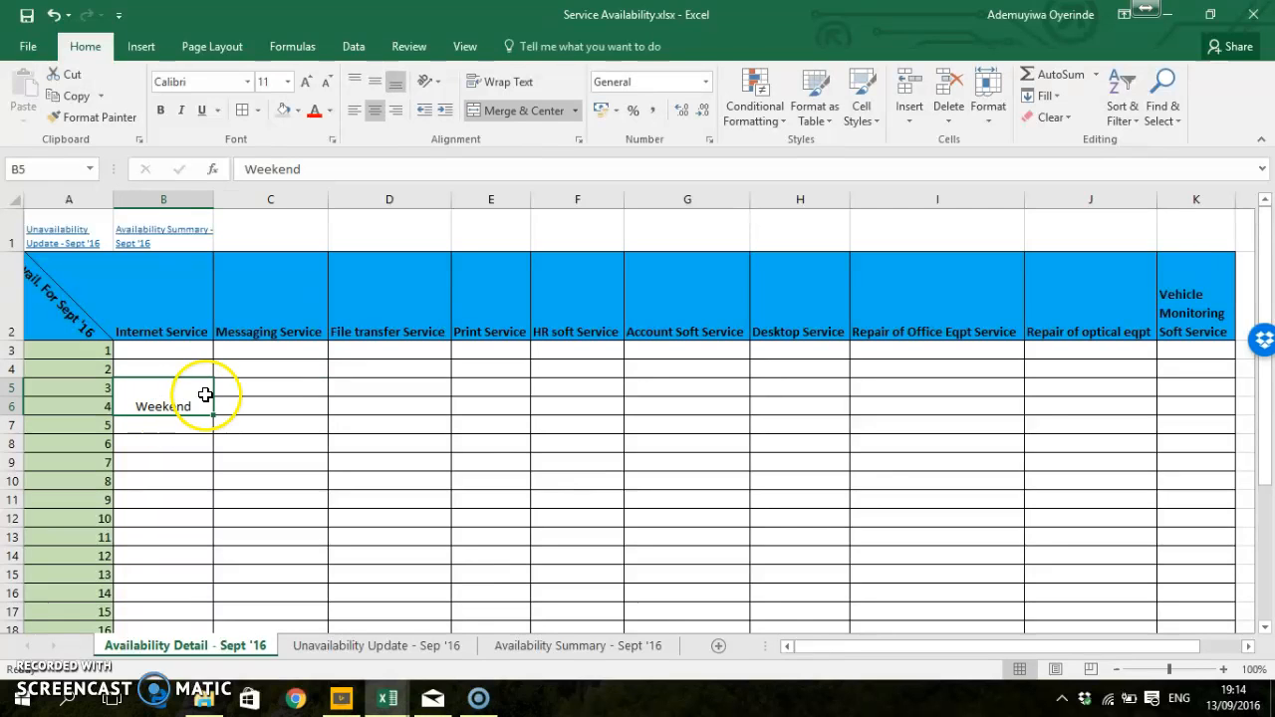
left_click(378, 83)
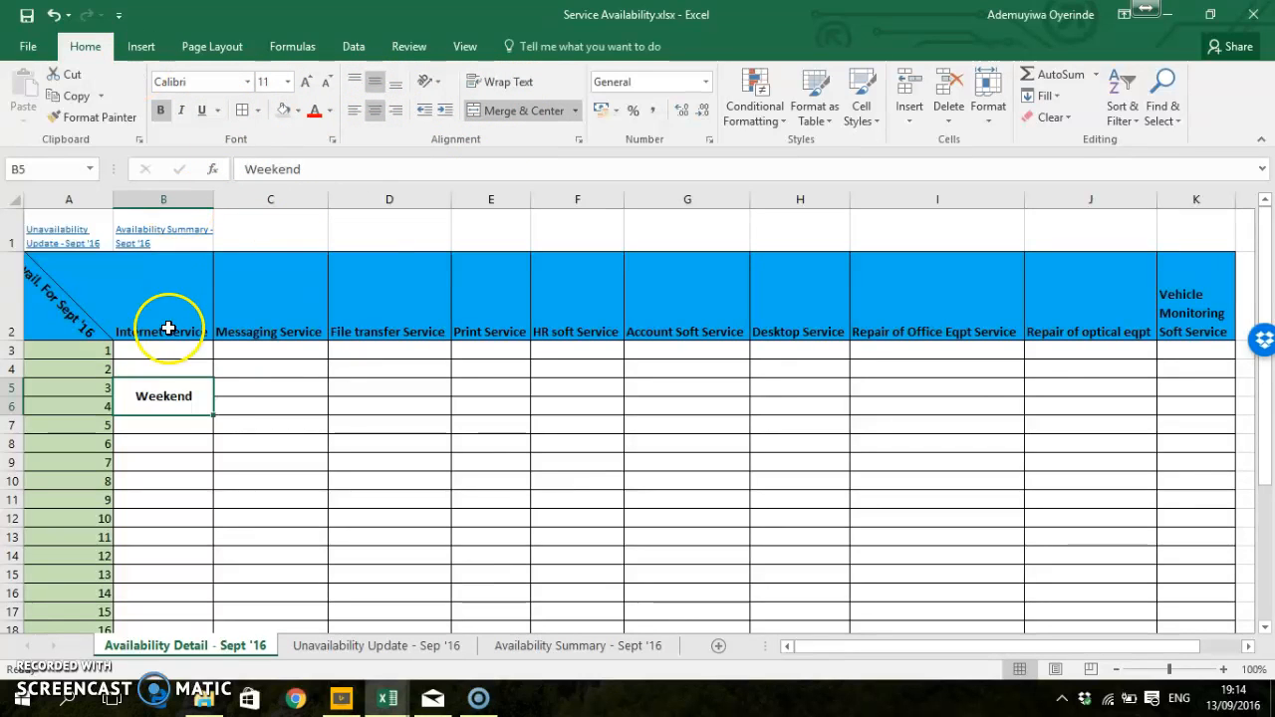
left_click_drag(215, 414, 910, 400)
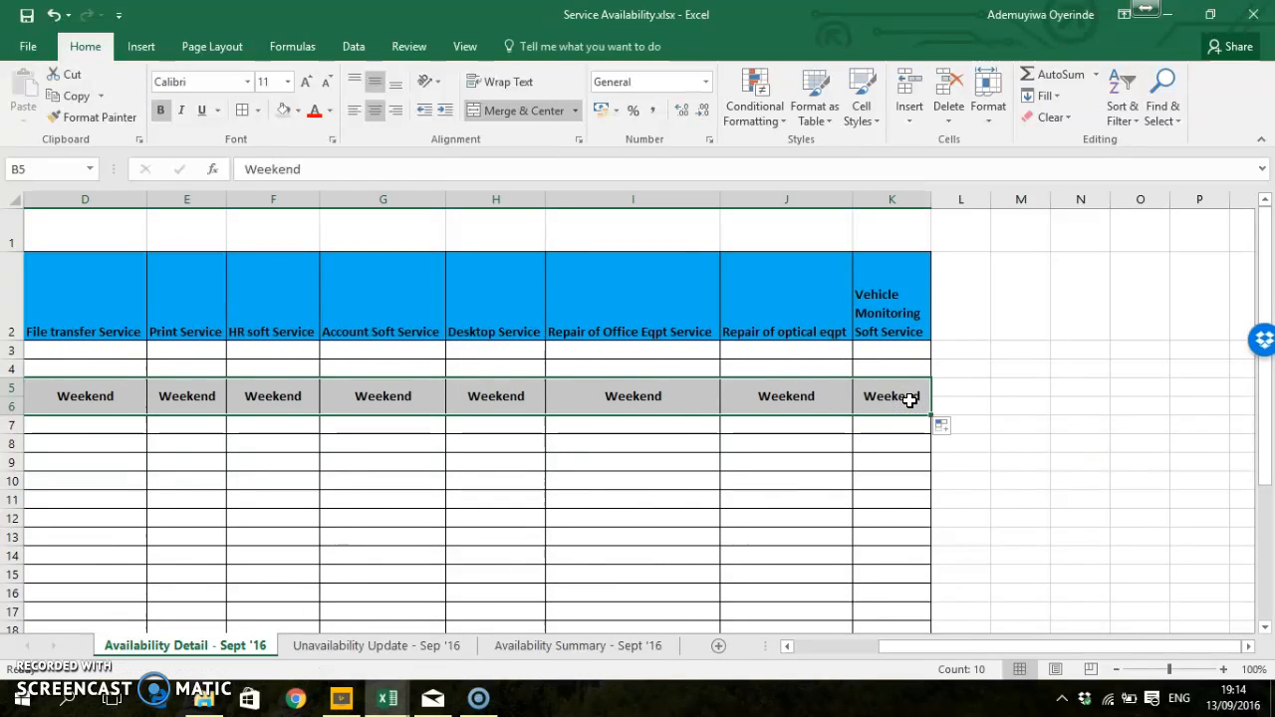
left_click(605, 442)
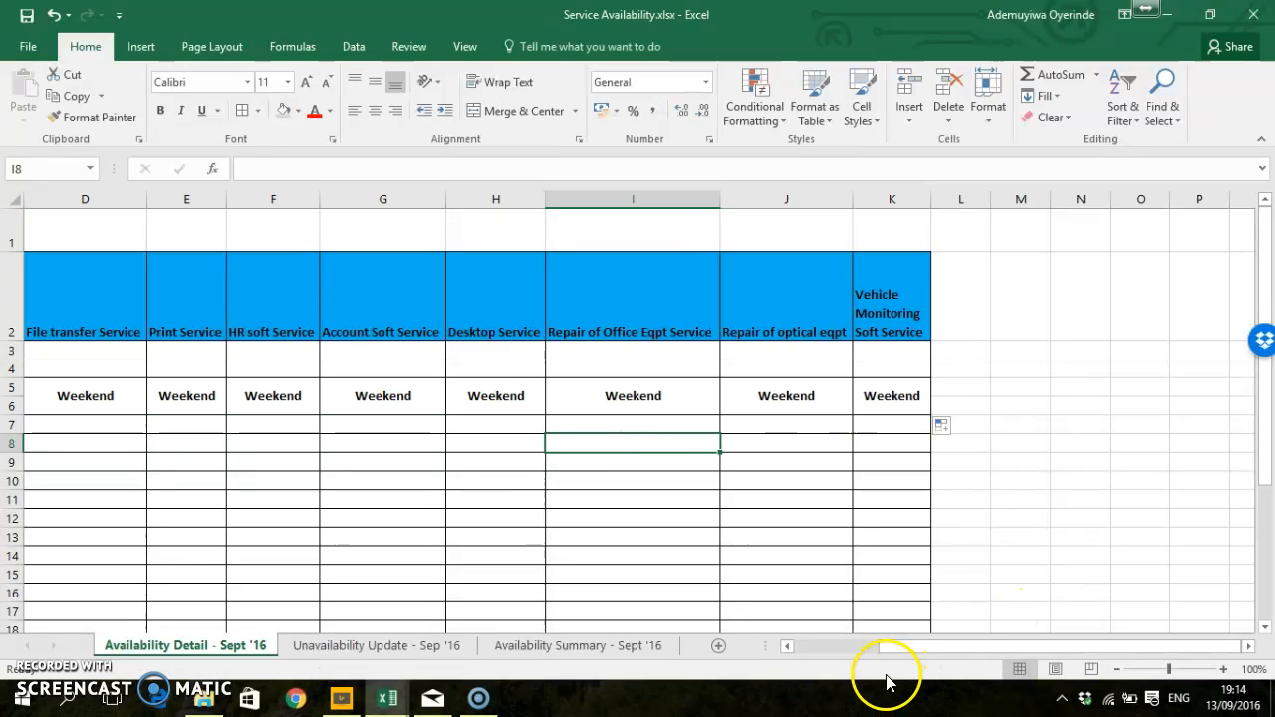
left_click_drag(900, 648, 783, 643)
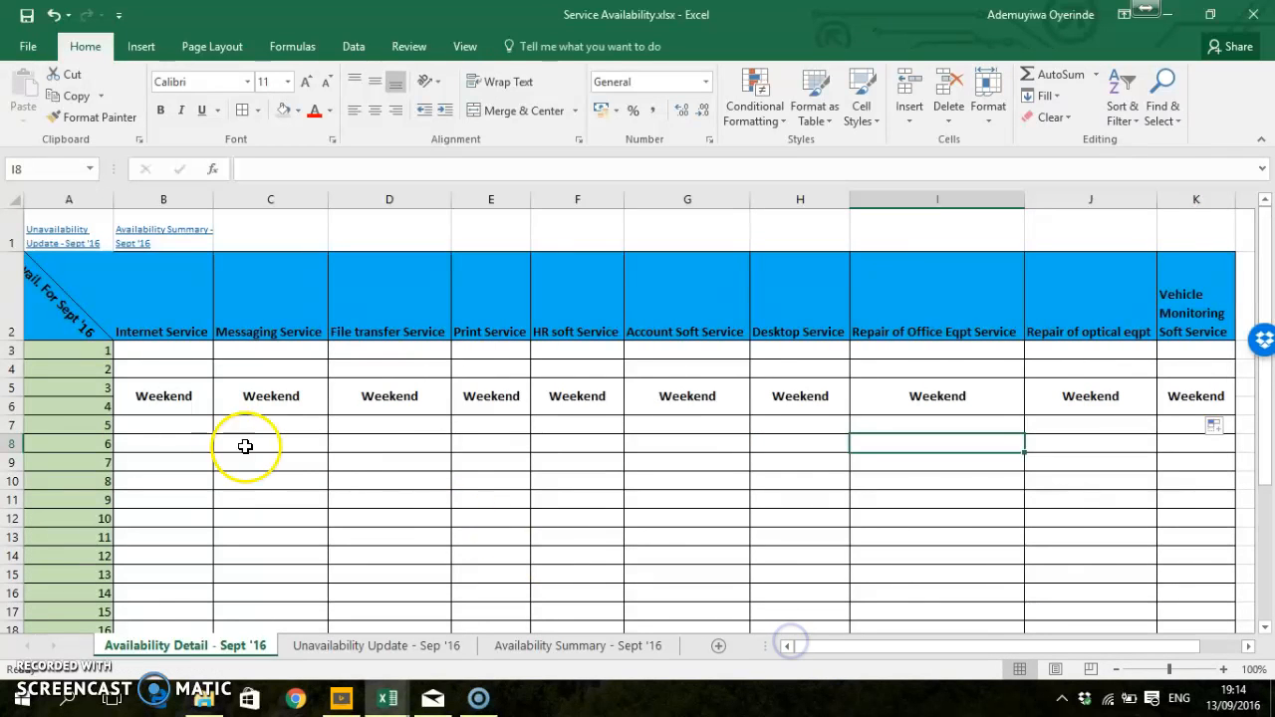
Step: Copy the Weekend block B5:K6 and paste it at B12 for days 10 and 11
left_click(167, 397)
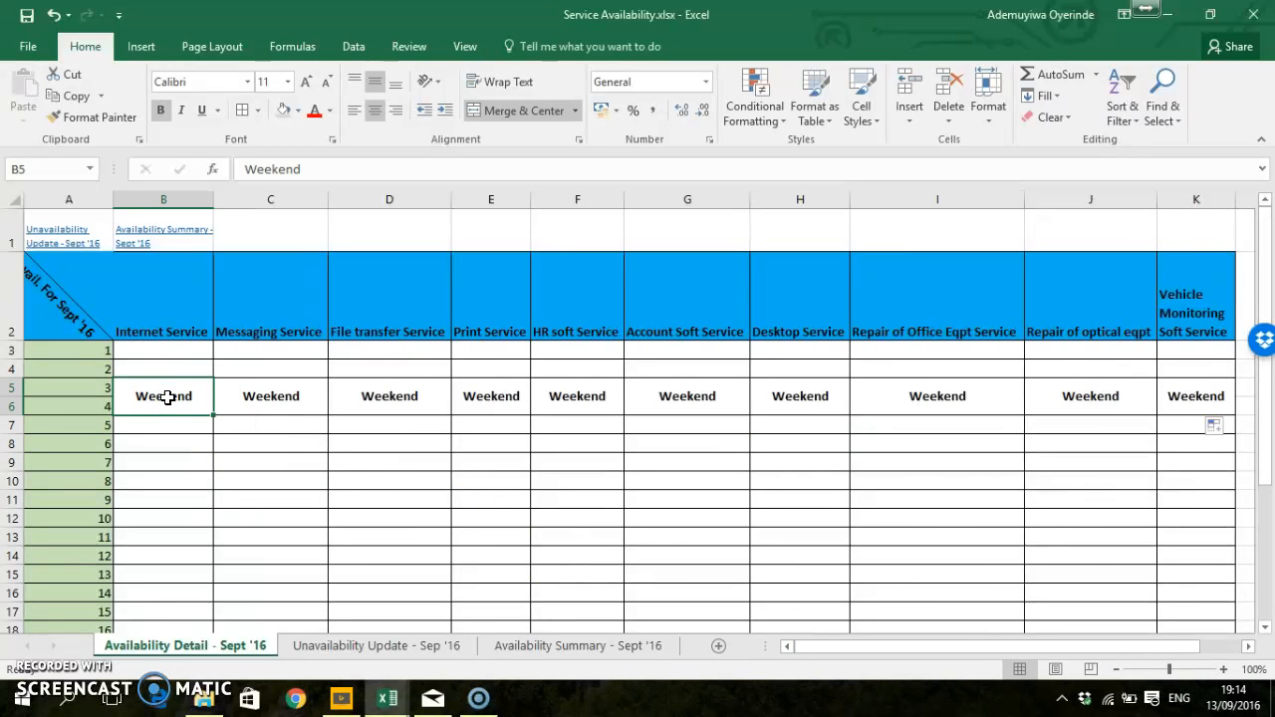
key("shift+Right")
key("shift+Right")
key("shift+Right")
key("shift+Right")
key("shift+Right")
key("shift+Right")
key("shift+Right")
key("shift+Right")
key("shift+Right")
key("shift+Right")
key("shift+Right")
key("shift+Right")
key("shift+Right")
key("shift+Right")
key("shift+Right")
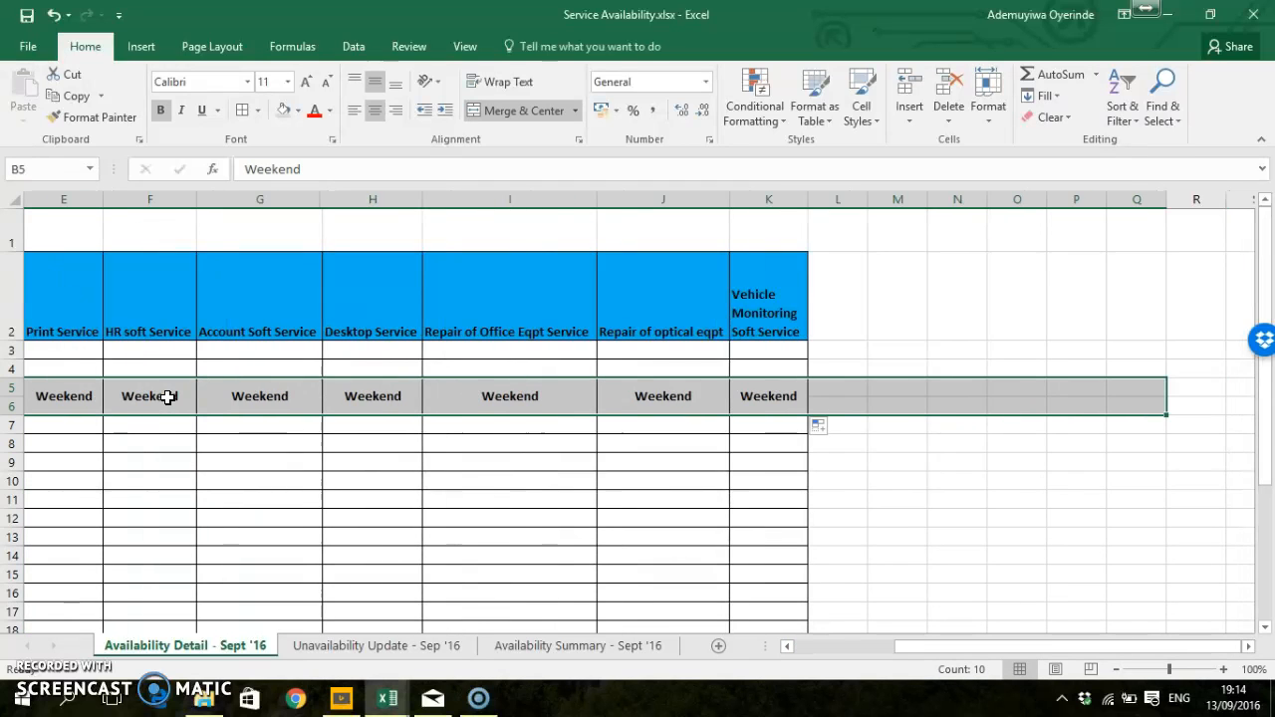
key("shift+Left")
key("shift+Left")
key("shift+Left")
key("shift+Left")
key("shift+Left")
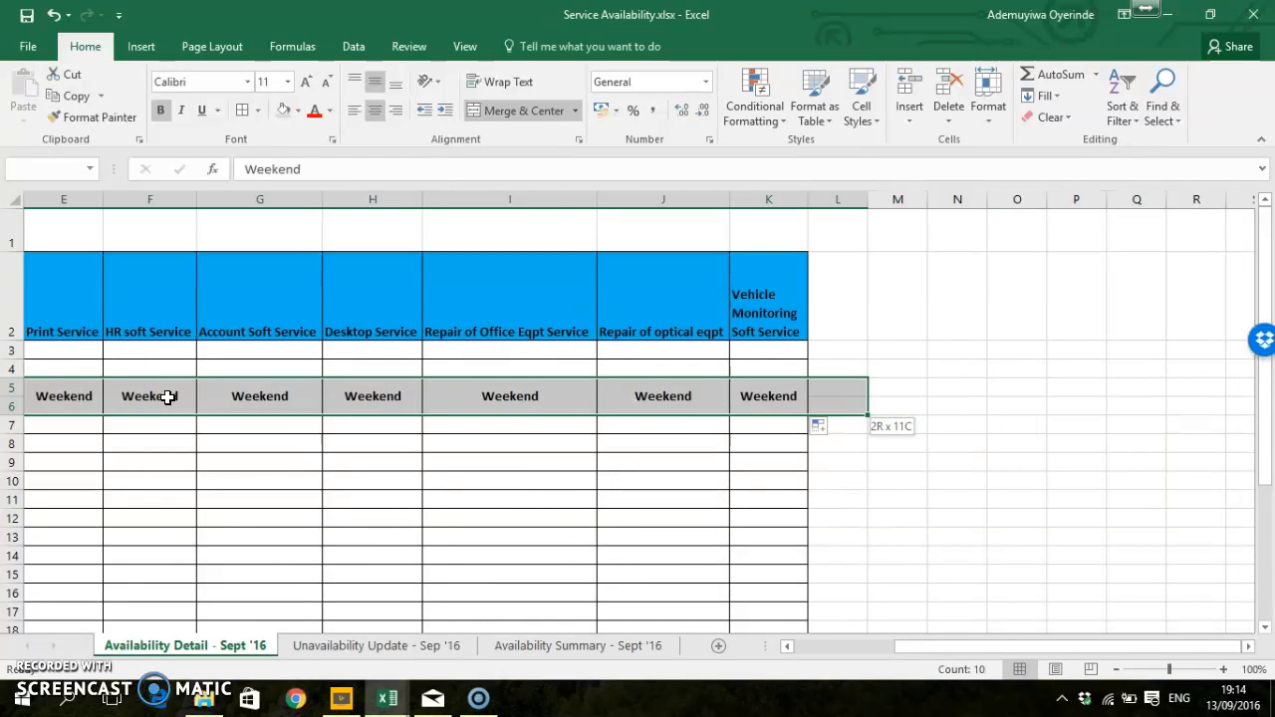
key("ctrl+c")
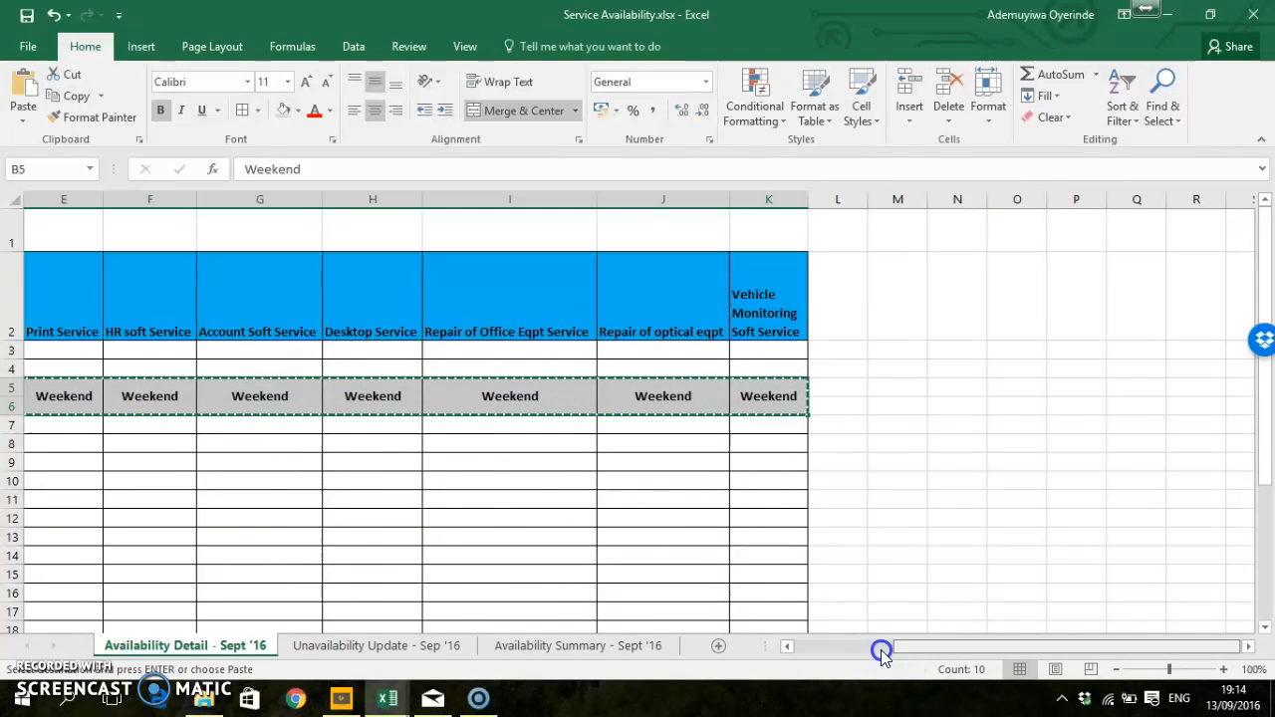
left_click_drag(881, 649, 802, 656)
left_click(674, 556)
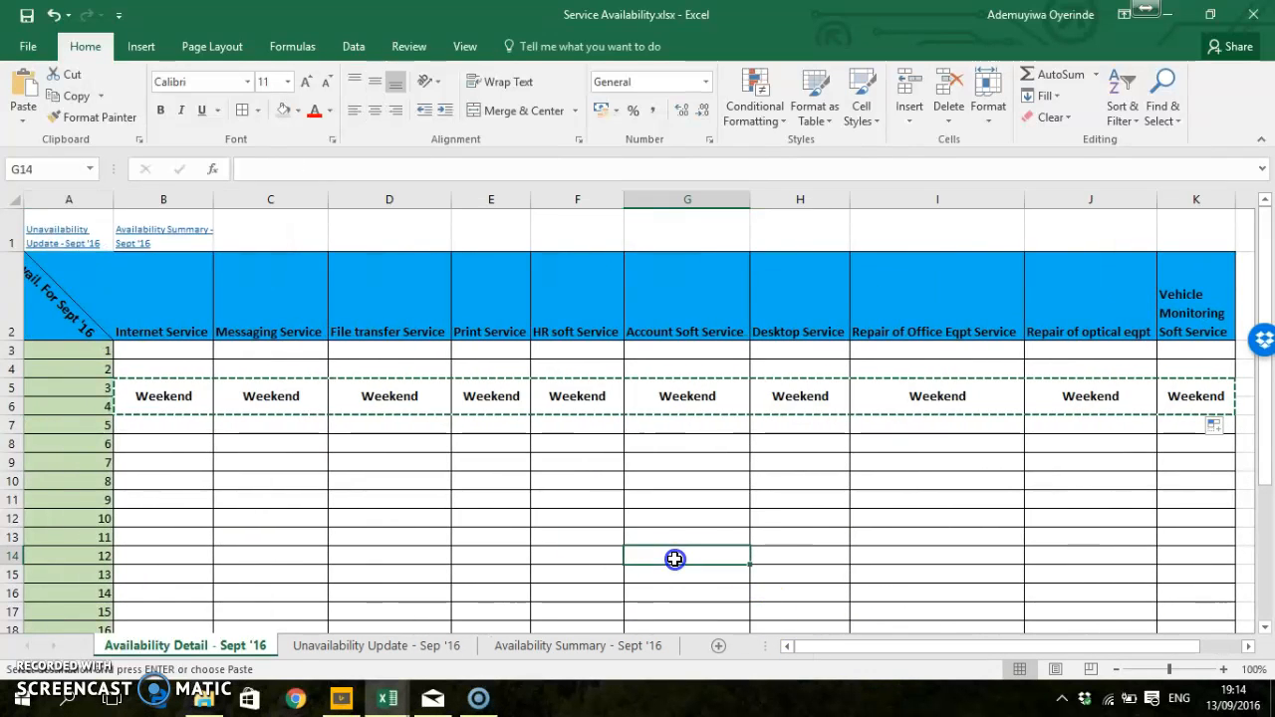
left_click(144, 514)
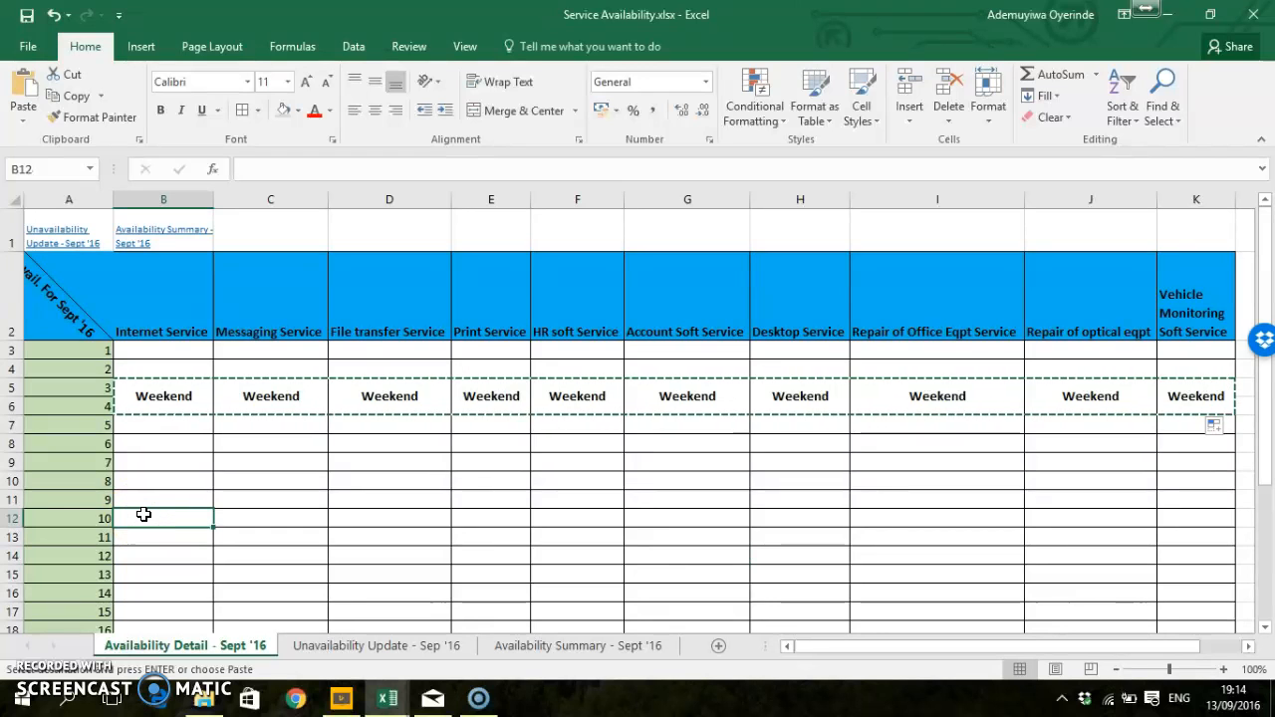
key("ctrl+v")
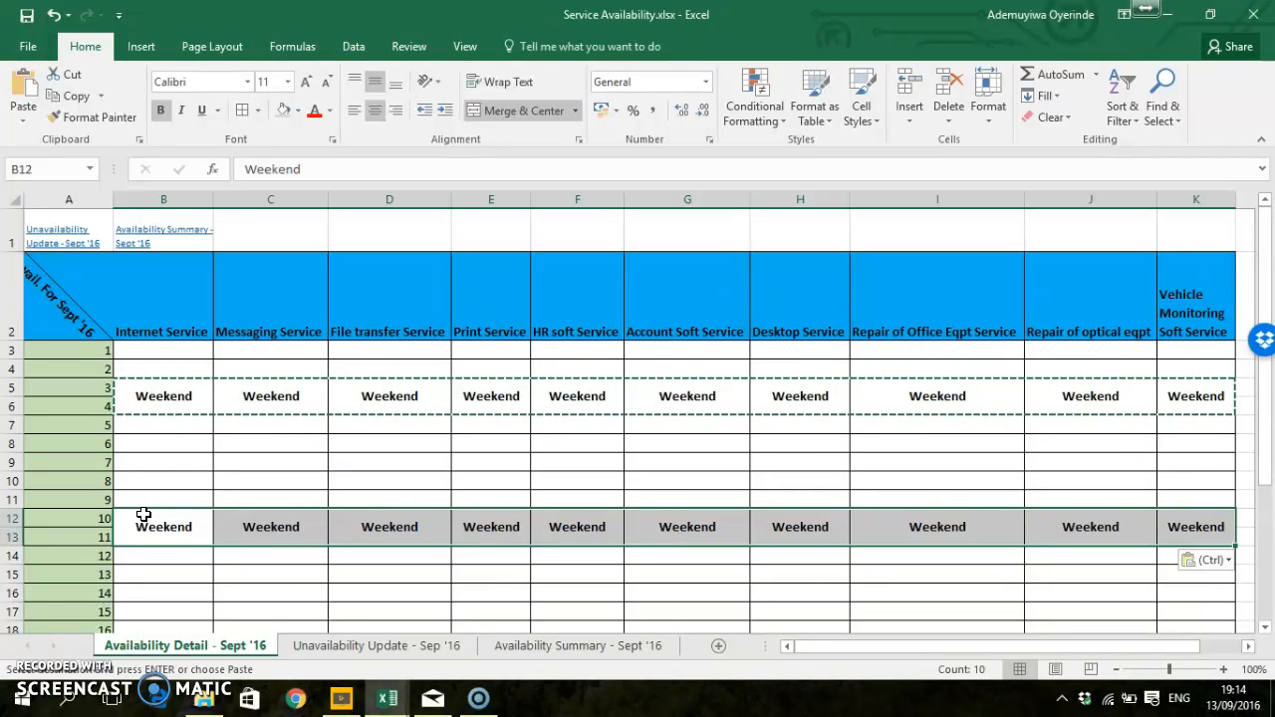
Step: Paste the copied Weekend block at B19 for days 17 and 18
left_click_drag(1262, 465, 1268, 516)
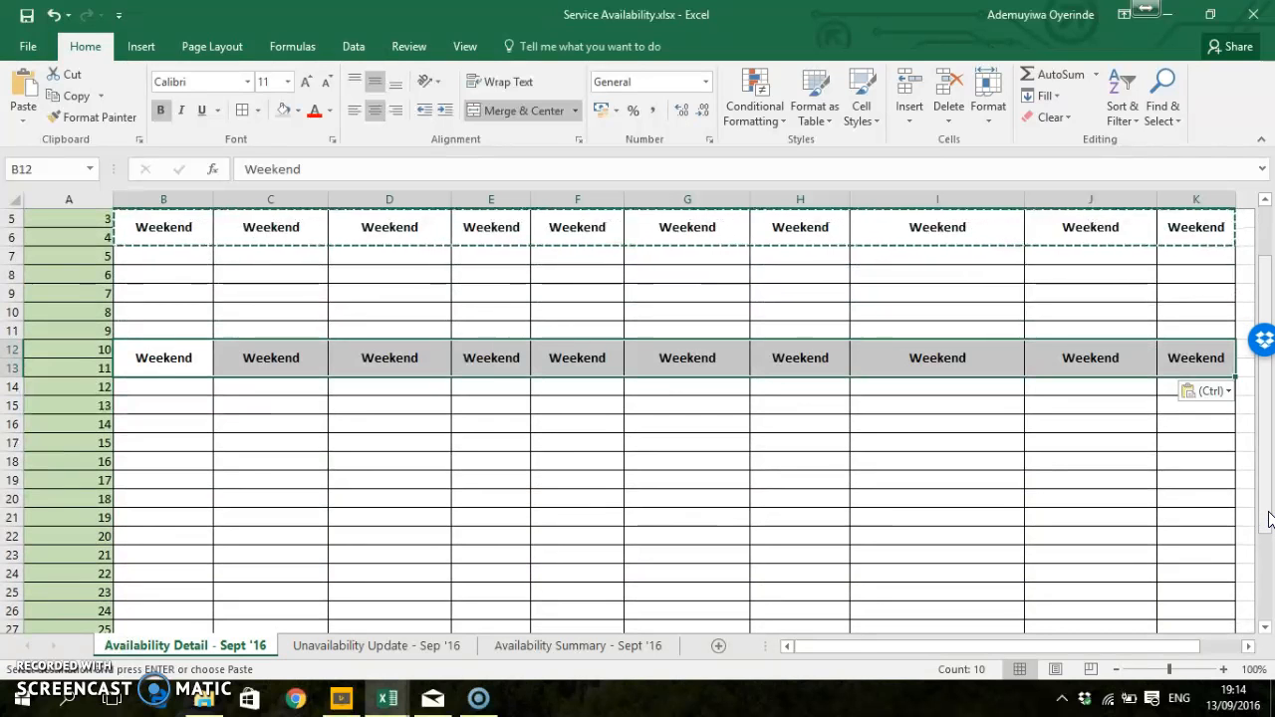
left_click(182, 458)
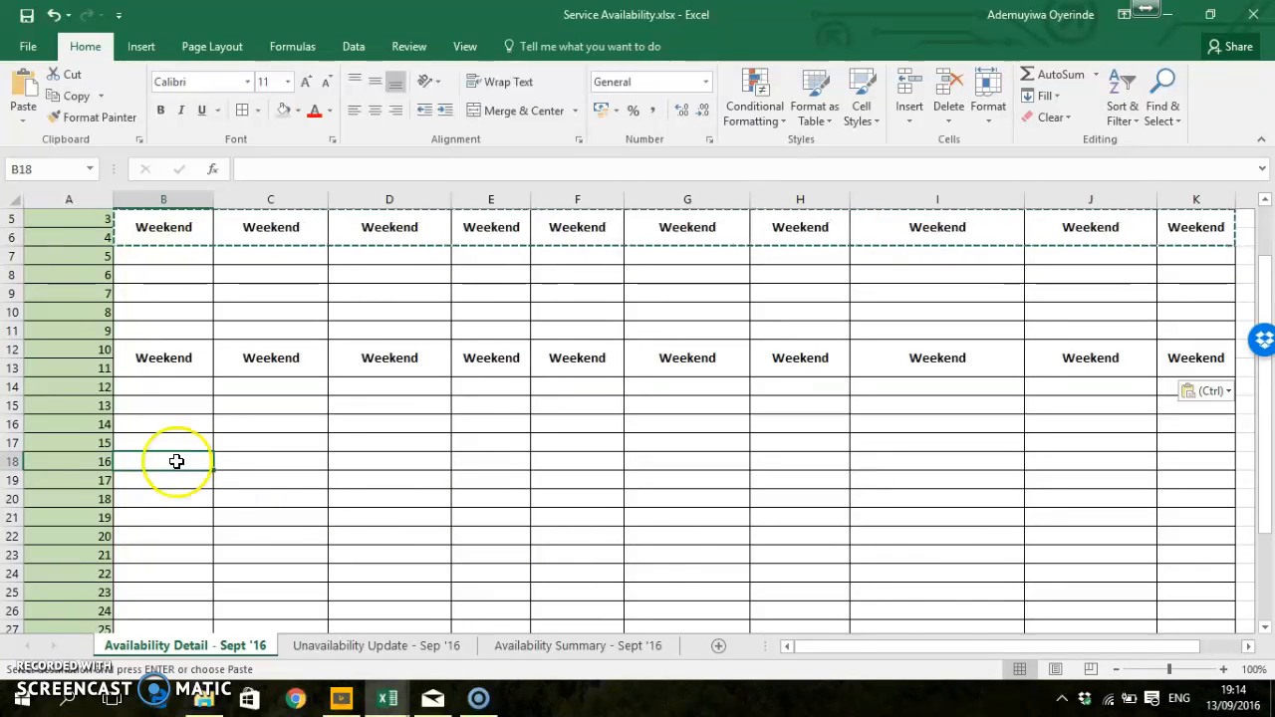
left_click(160, 482)
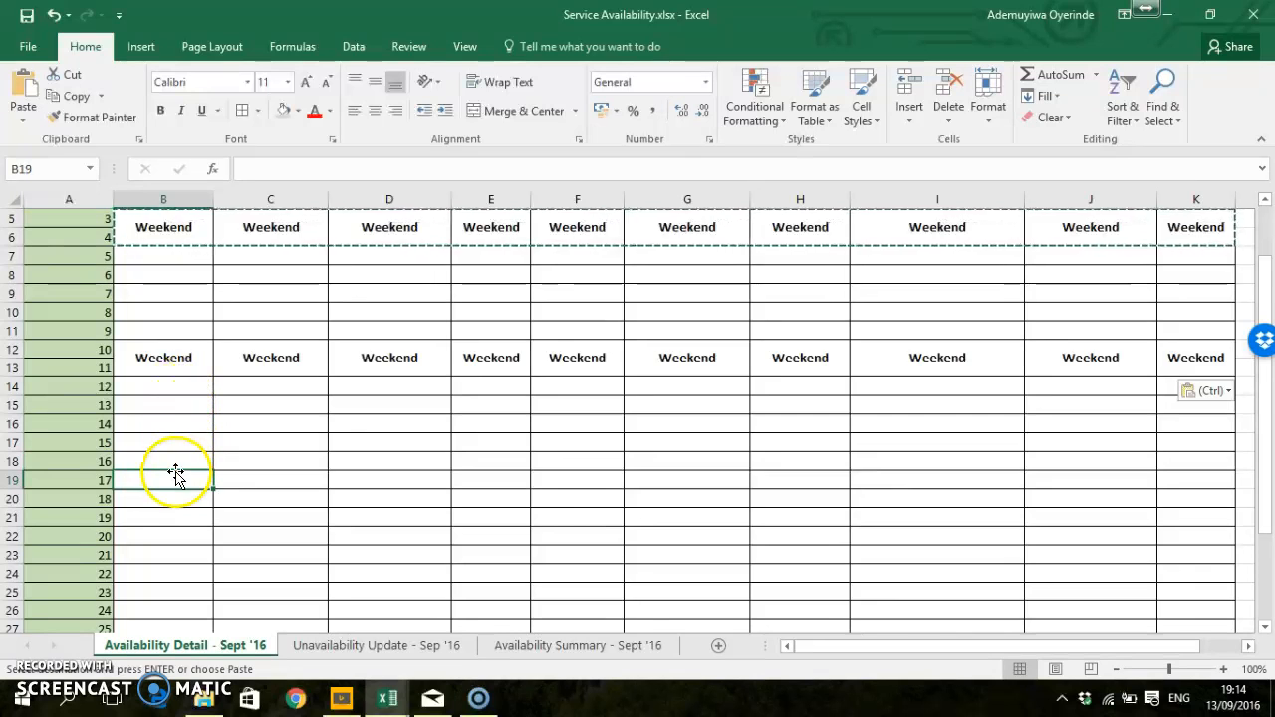
key("ctrl+v")
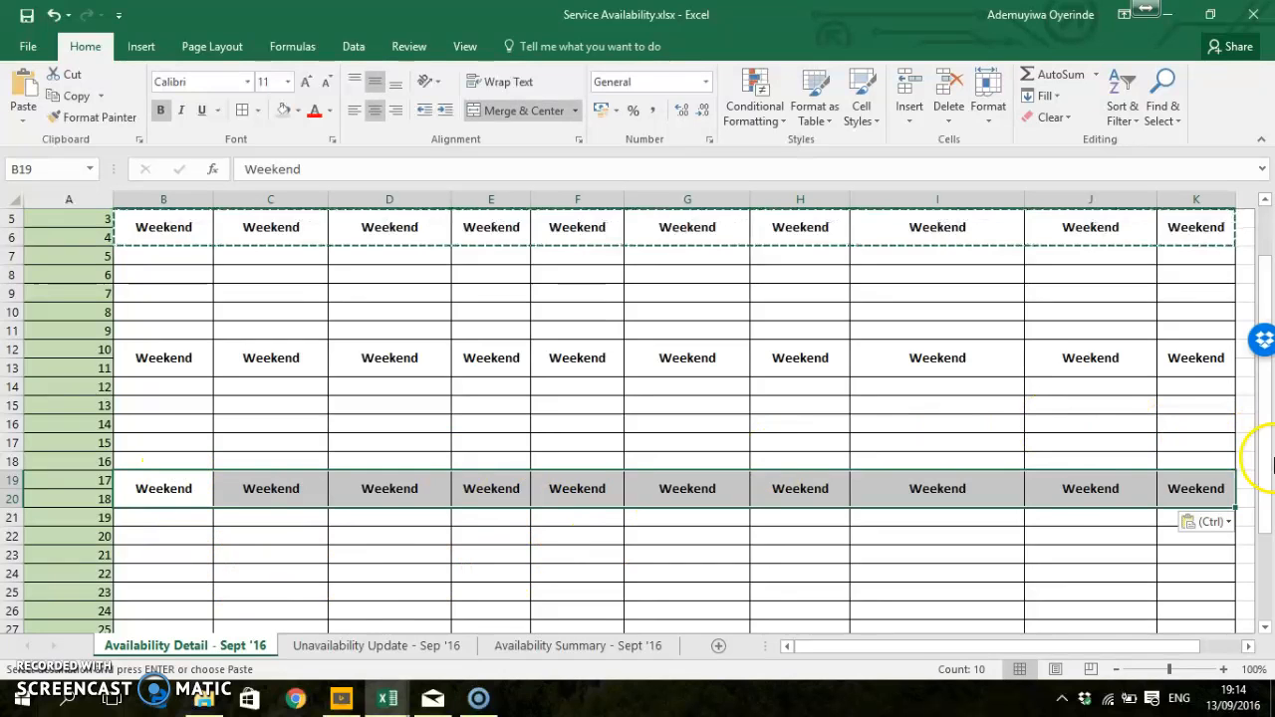
Step: Paste the copied Weekend block at B26 for days 24 and 25
left_click_drag(1266, 466, 1267, 528)
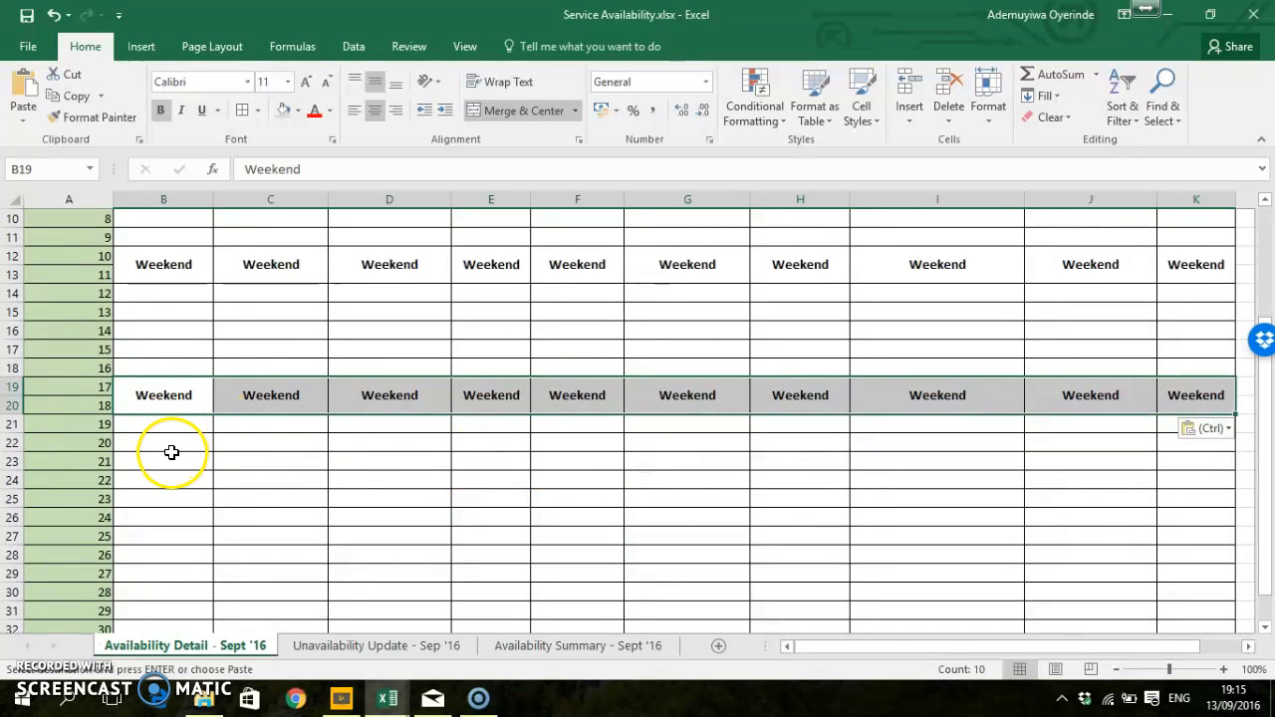
left_click(165, 515)
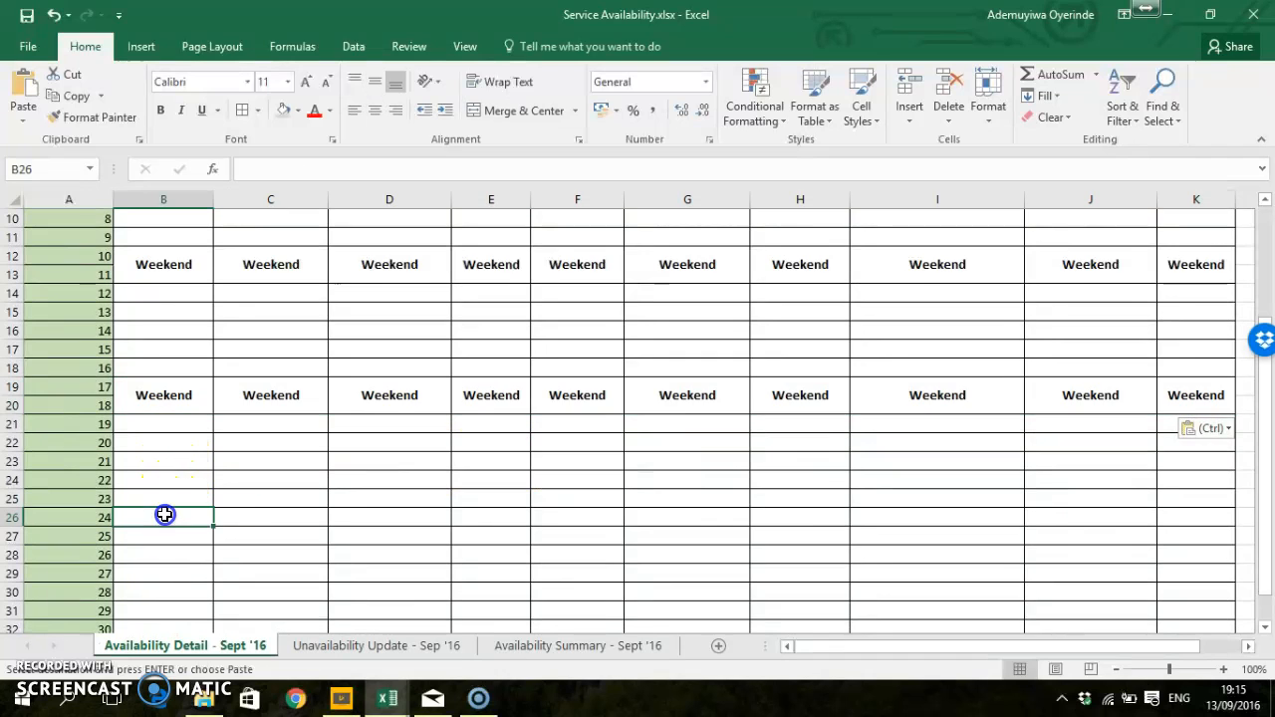
key("ctrl+v")
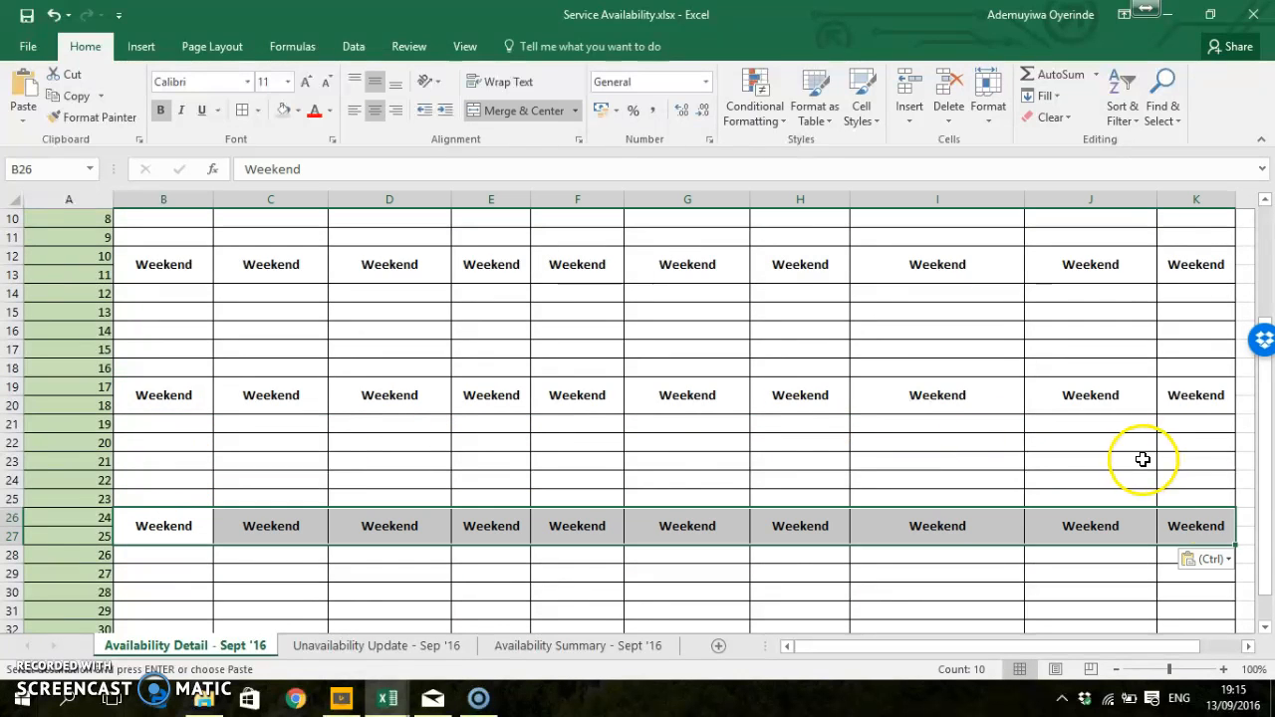
scroll(1253, 588, "down", 1)
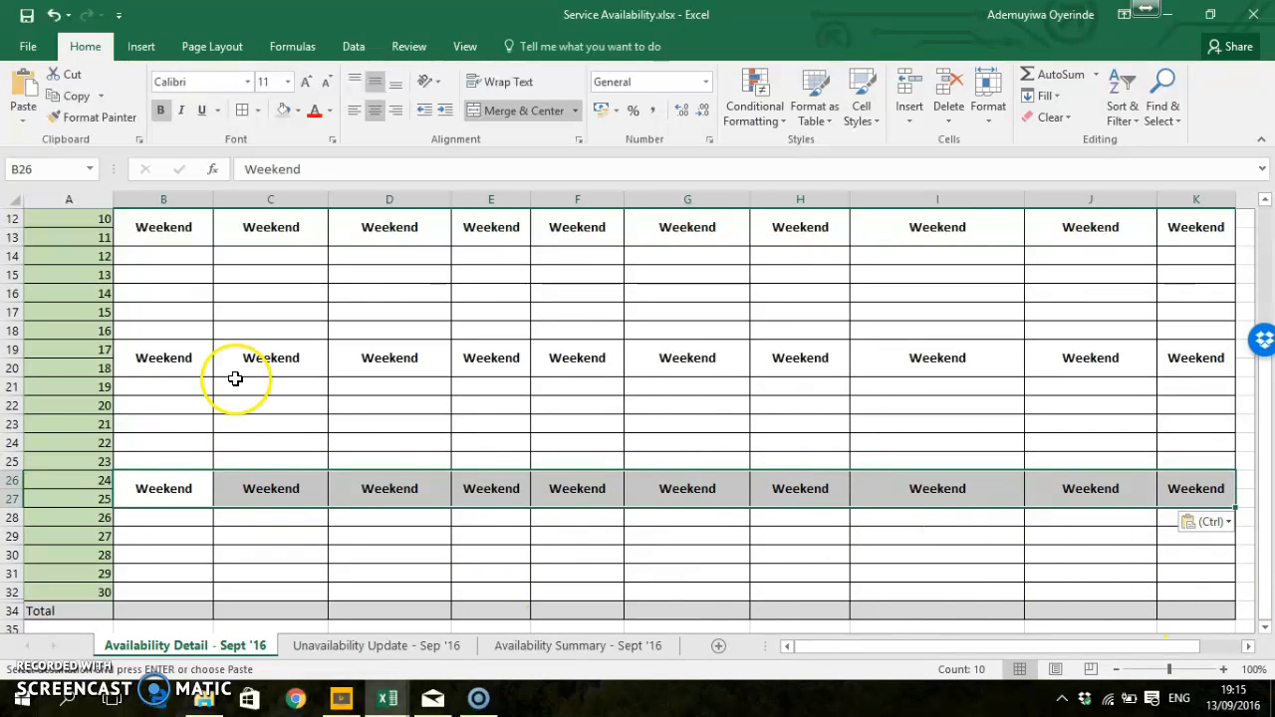
scroll(1269, 429, "up", 4)
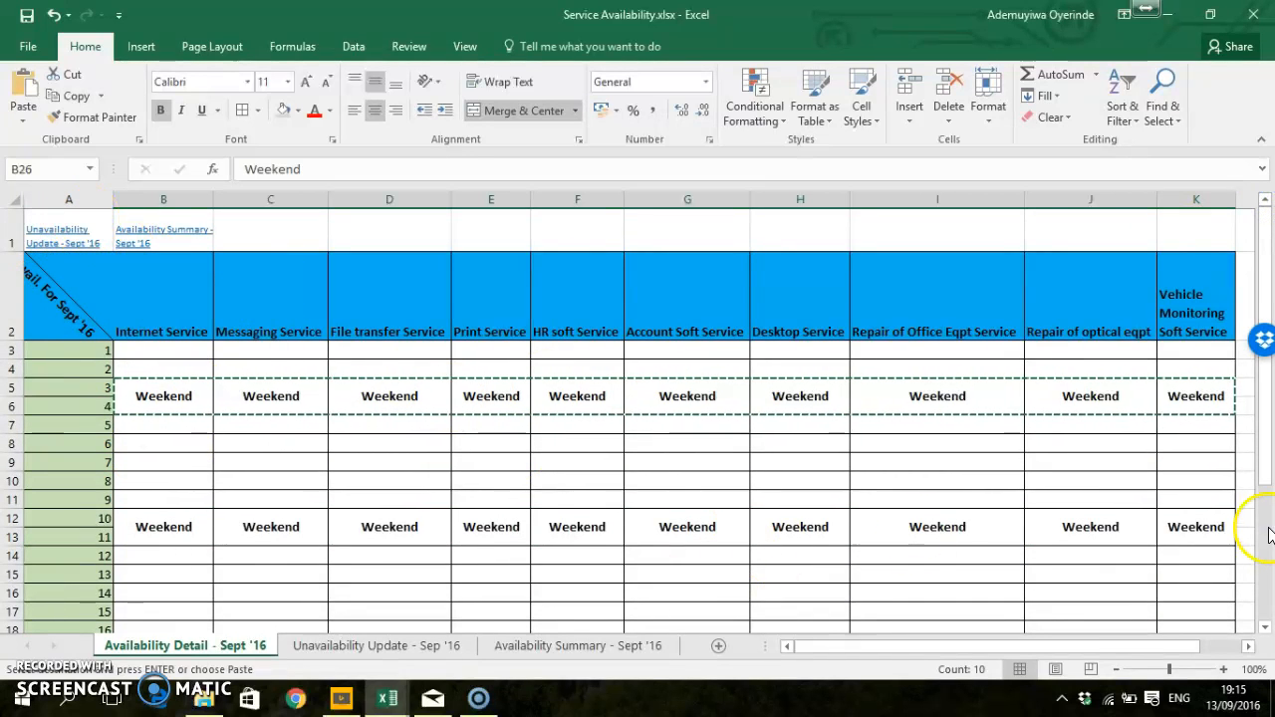
Step: Start a SUM formula in Total cell B34 with the weekday ranges B28:B32, B21:B25 and B14:B18
left_click_drag(1263, 483, 1269, 590)
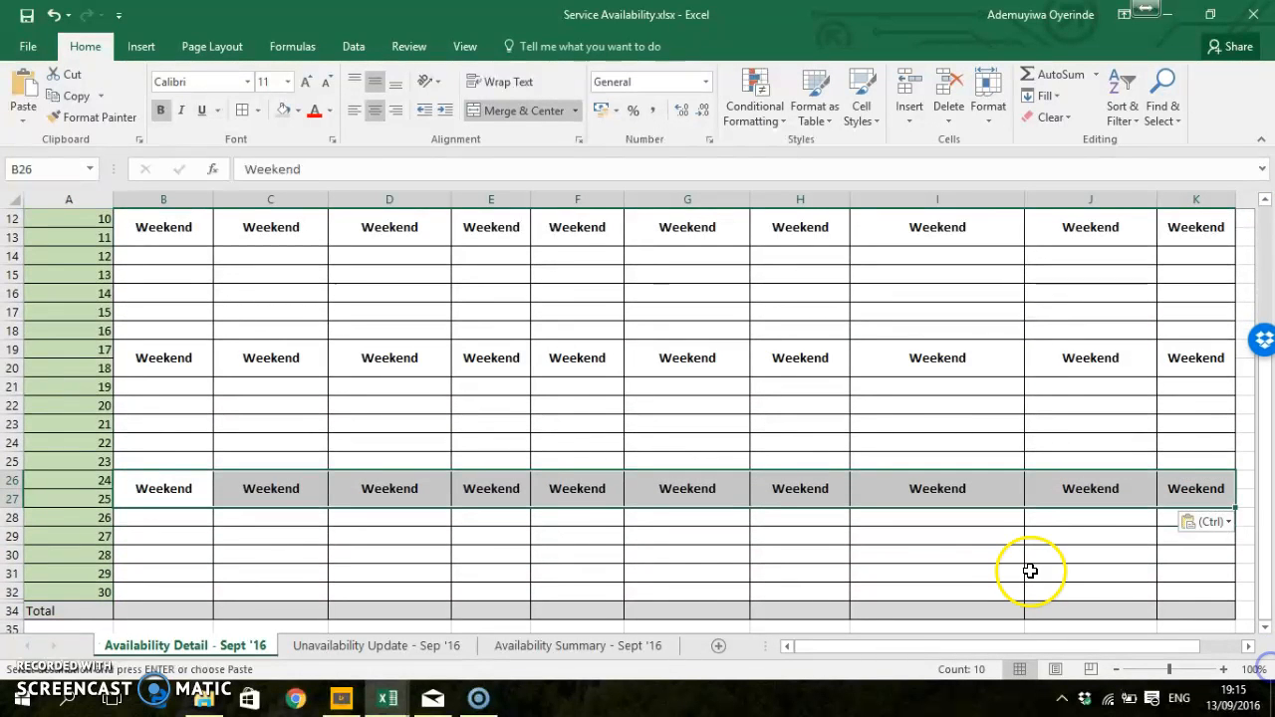
left_click(134, 607)
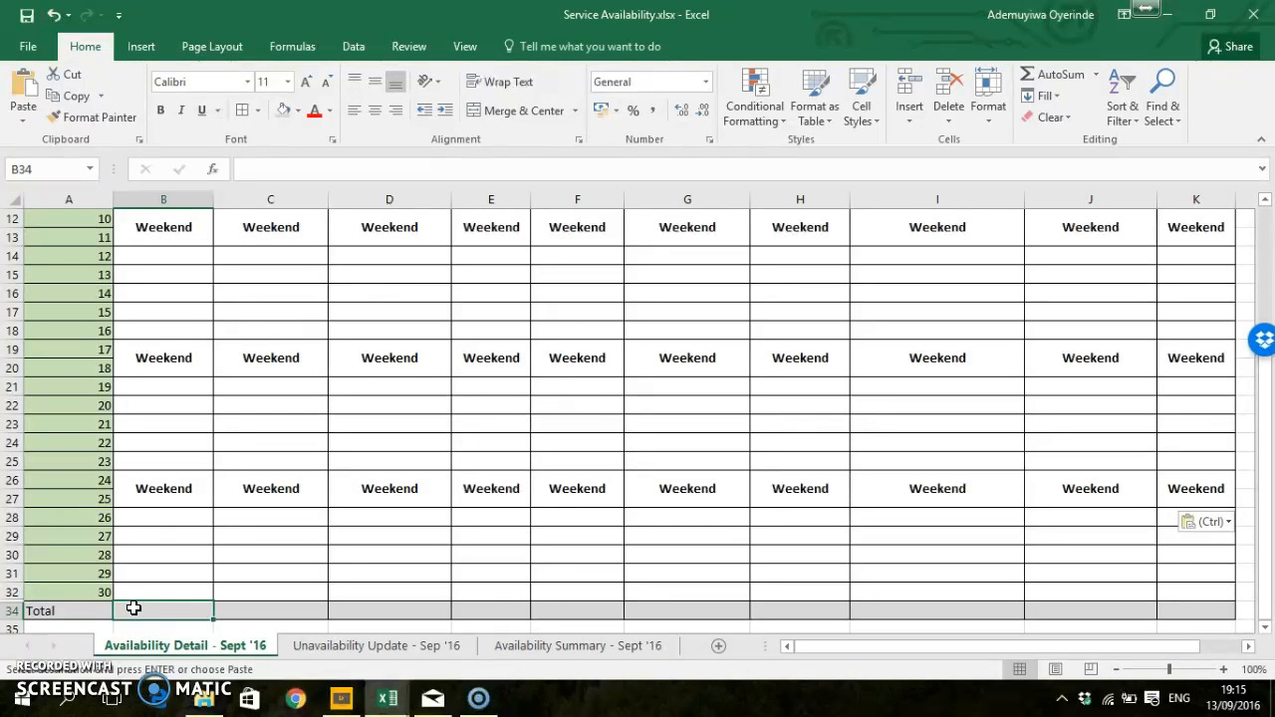
type("=SUM")
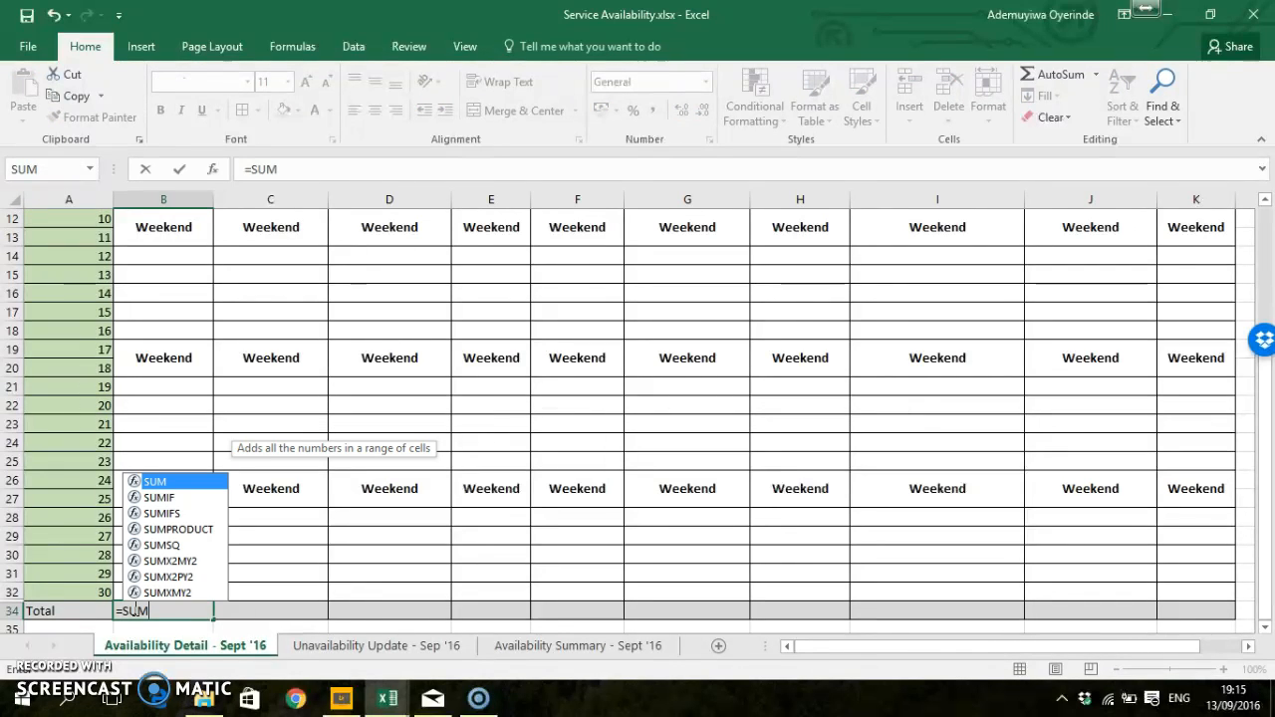
type("(")
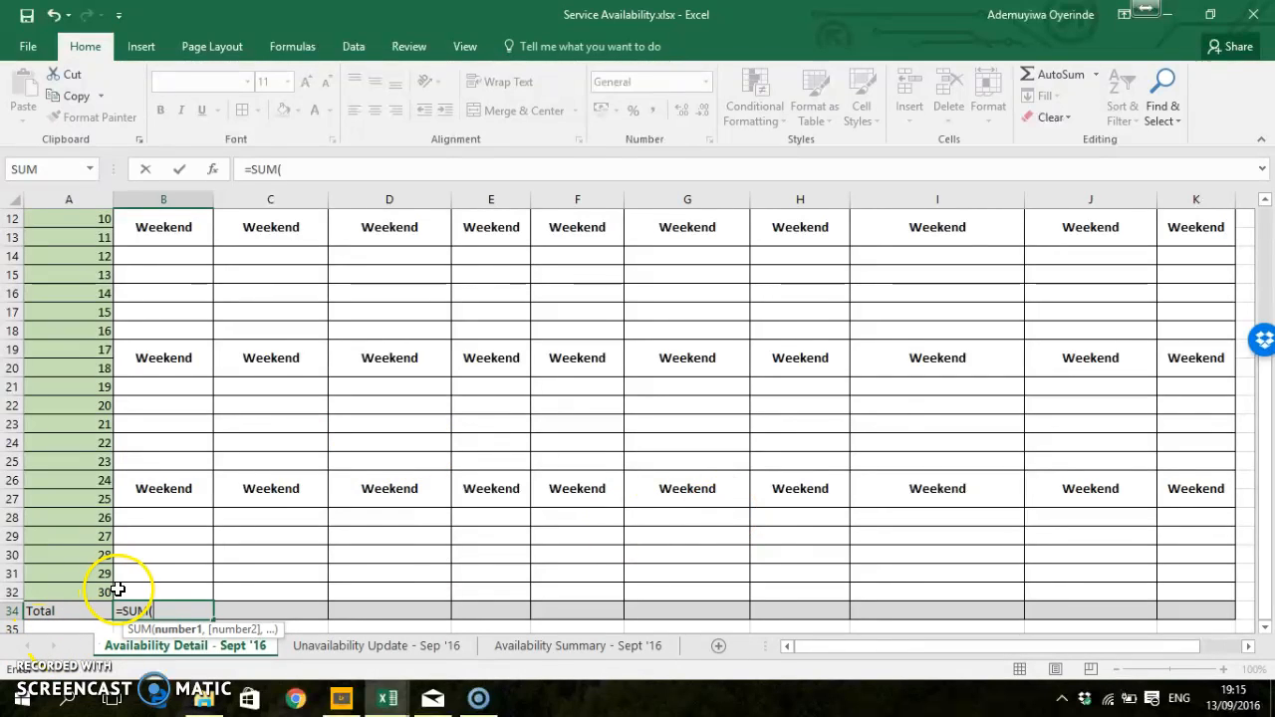
left_click_drag(133, 587, 136, 522)
type(",")
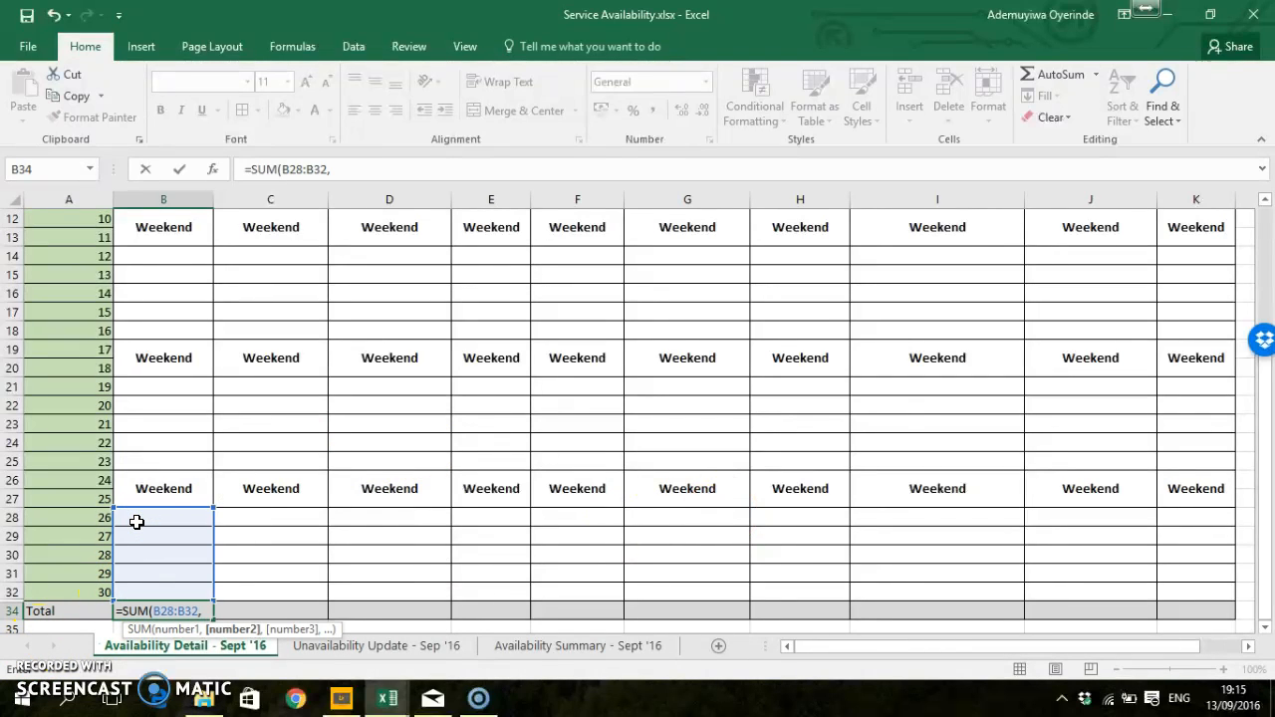
left_click_drag(170, 455, 162, 392)
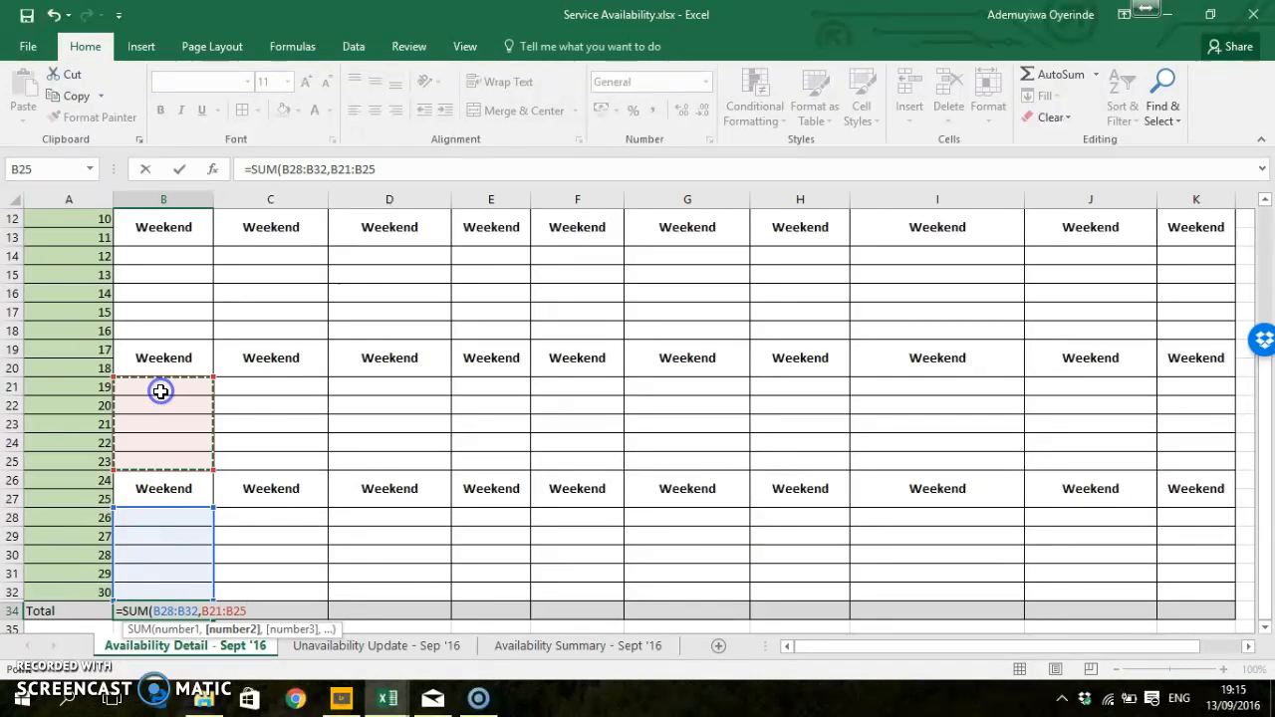
type(",")
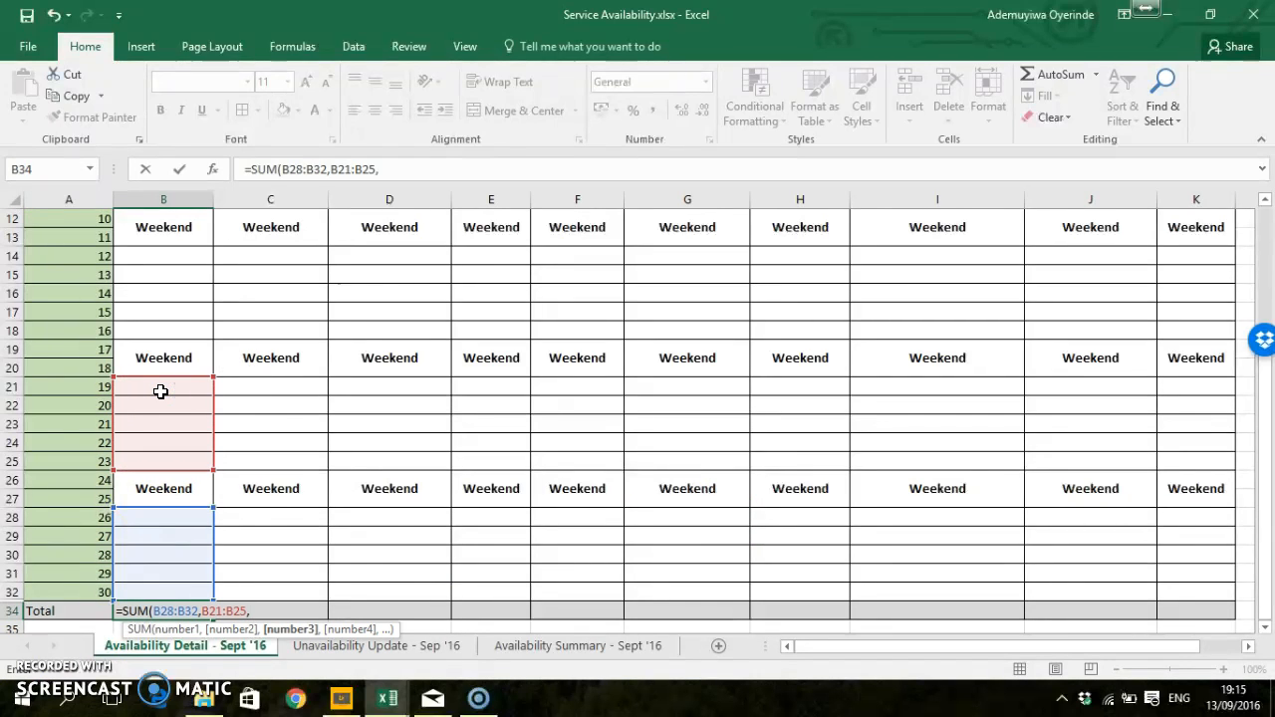
left_click_drag(180, 328, 175, 262)
type(",")
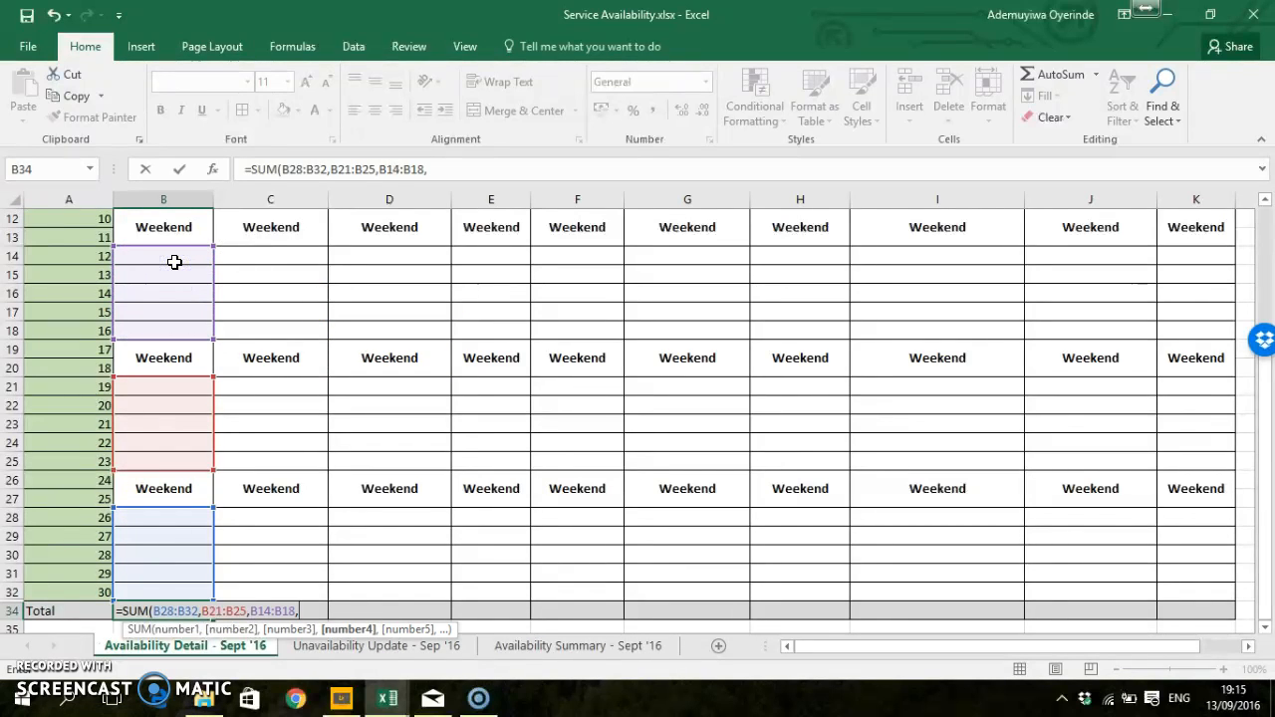
Step: Complete the B34 SUM formula with ranges B7:B11 and B3:B4, and fill it across the Total row to K34
left_click_drag(1264, 369, 1253, 237)
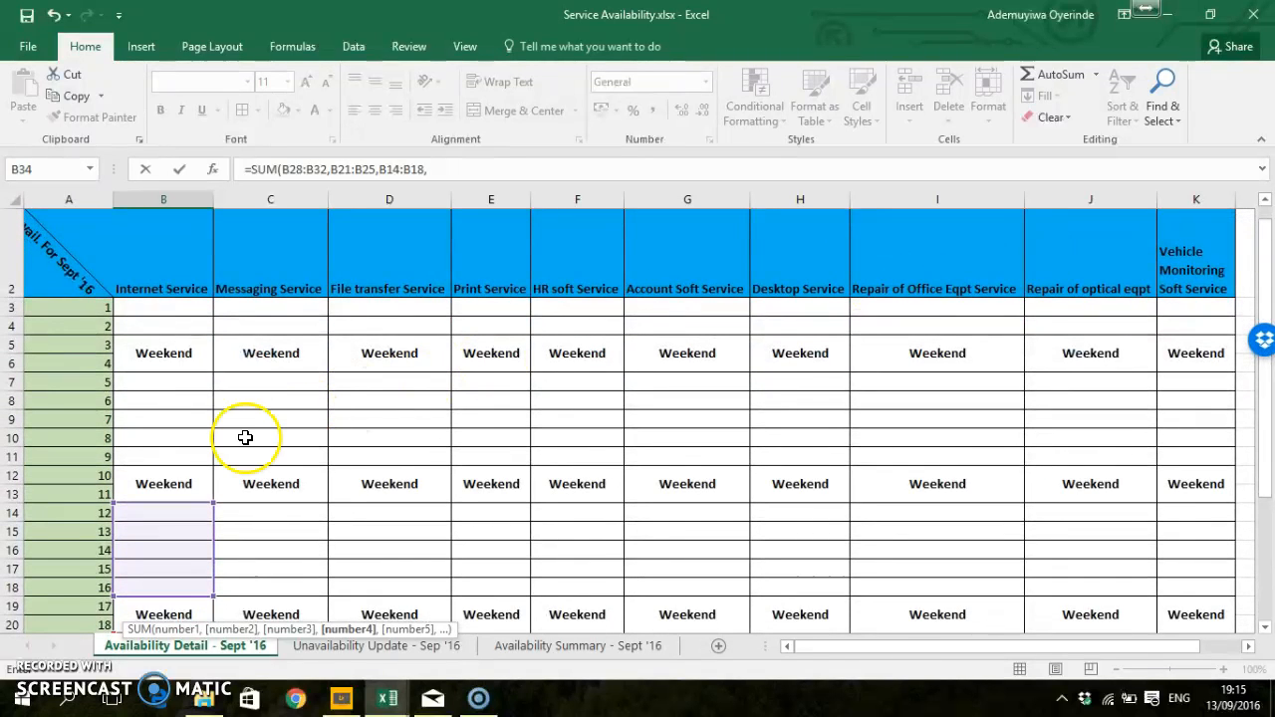
left_click_drag(168, 449, 165, 382)
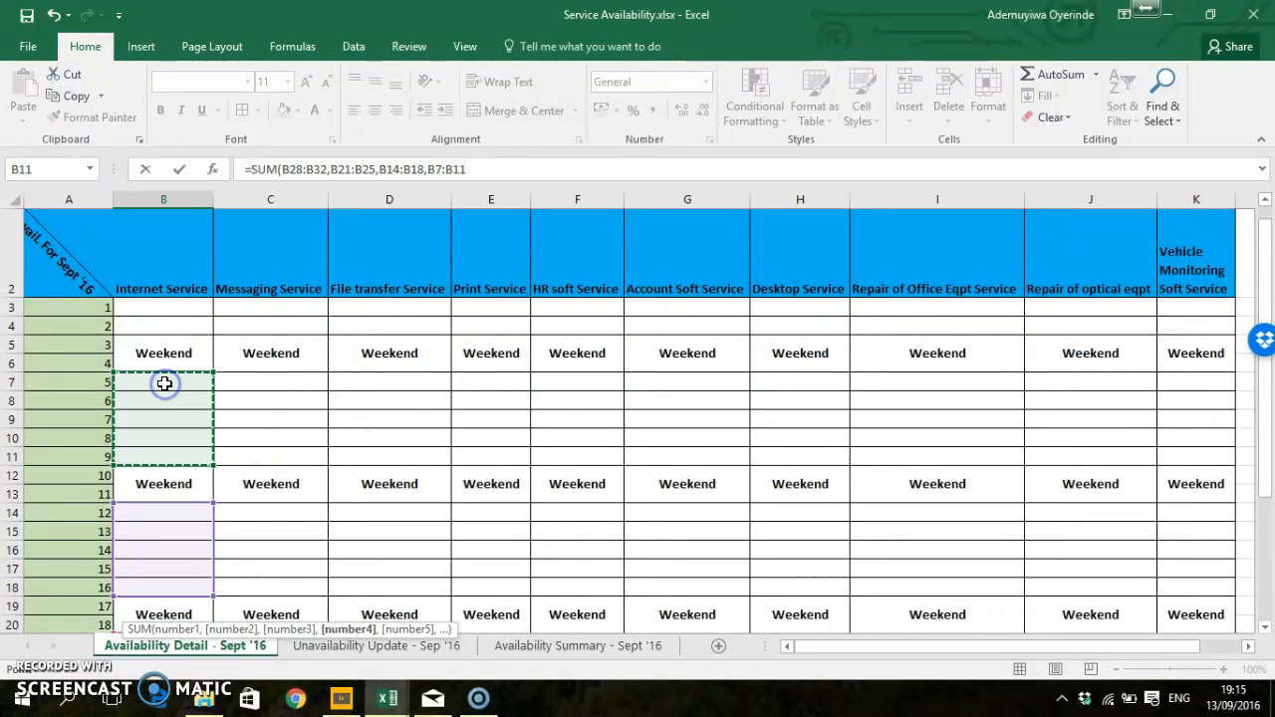
type(",")
left_click_drag(175, 320, 173, 309)
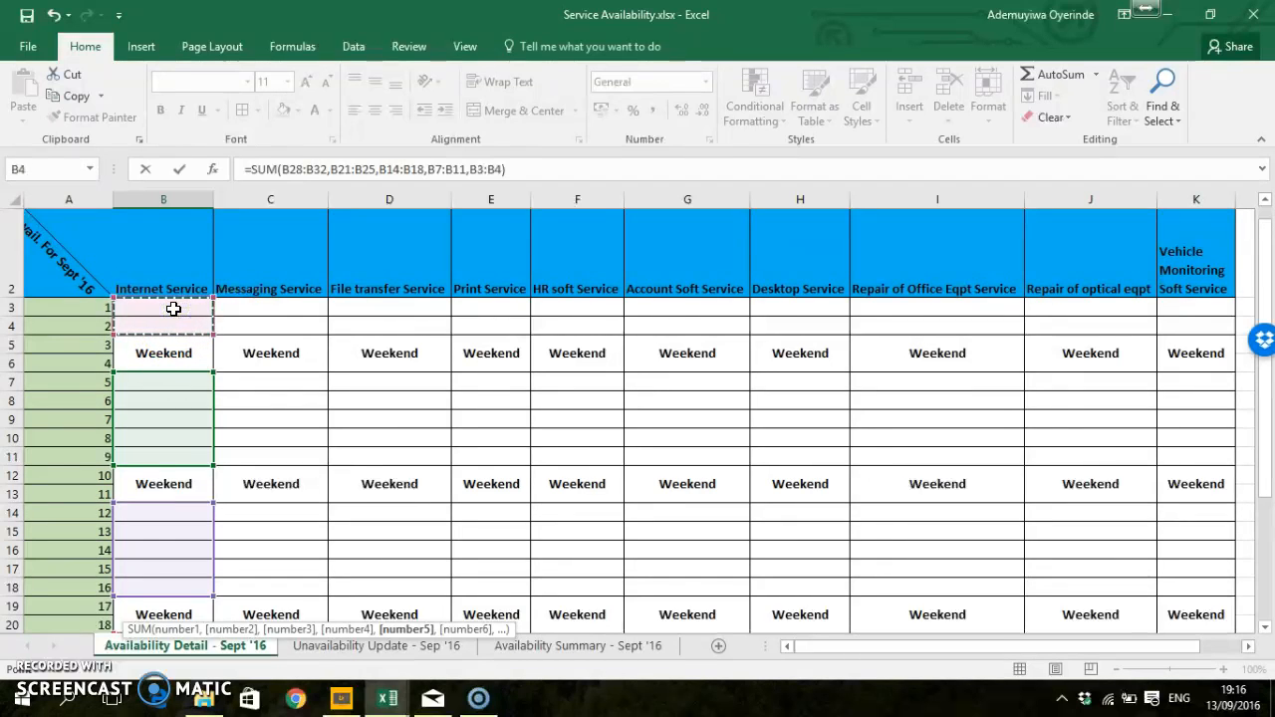
key("Return")
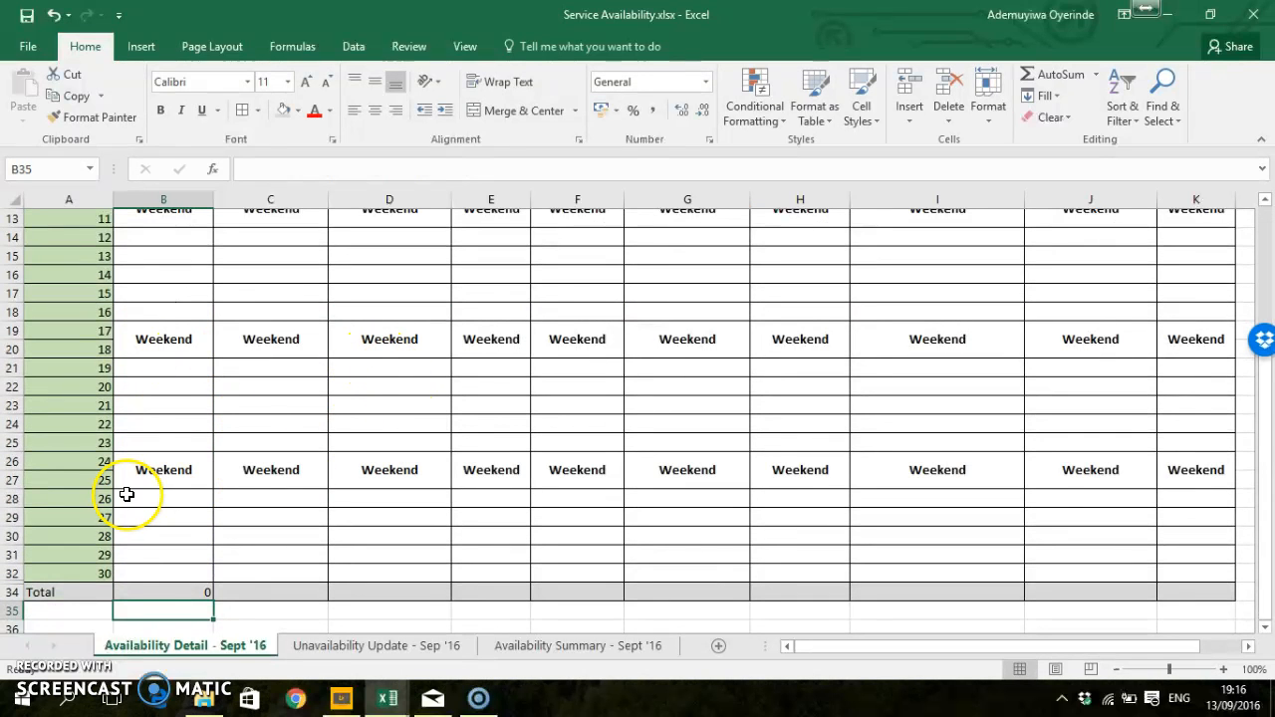
left_click(175, 588)
left_click_drag(213, 601, 1219, 592)
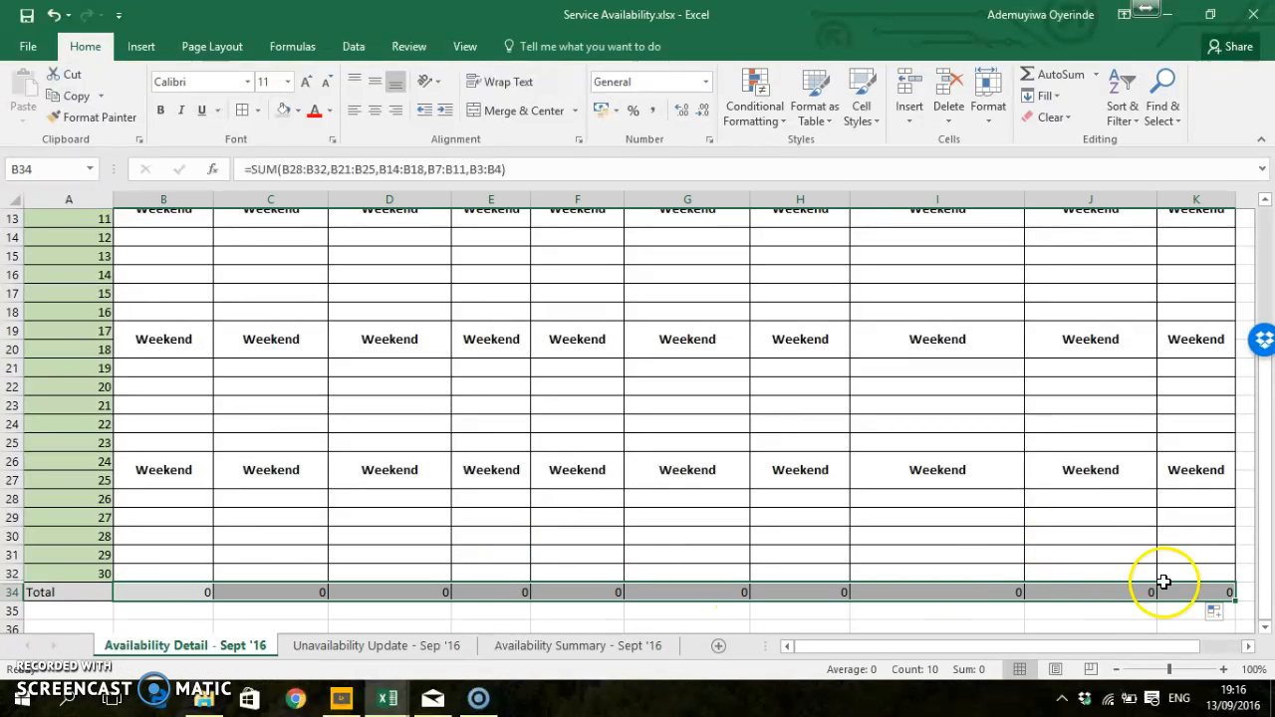
Step: Middle-align, centre and bold the totals in B34:K34, and bold the Total label in A34
left_click(376, 84)
left_click(374, 110)
left_click(160, 110)
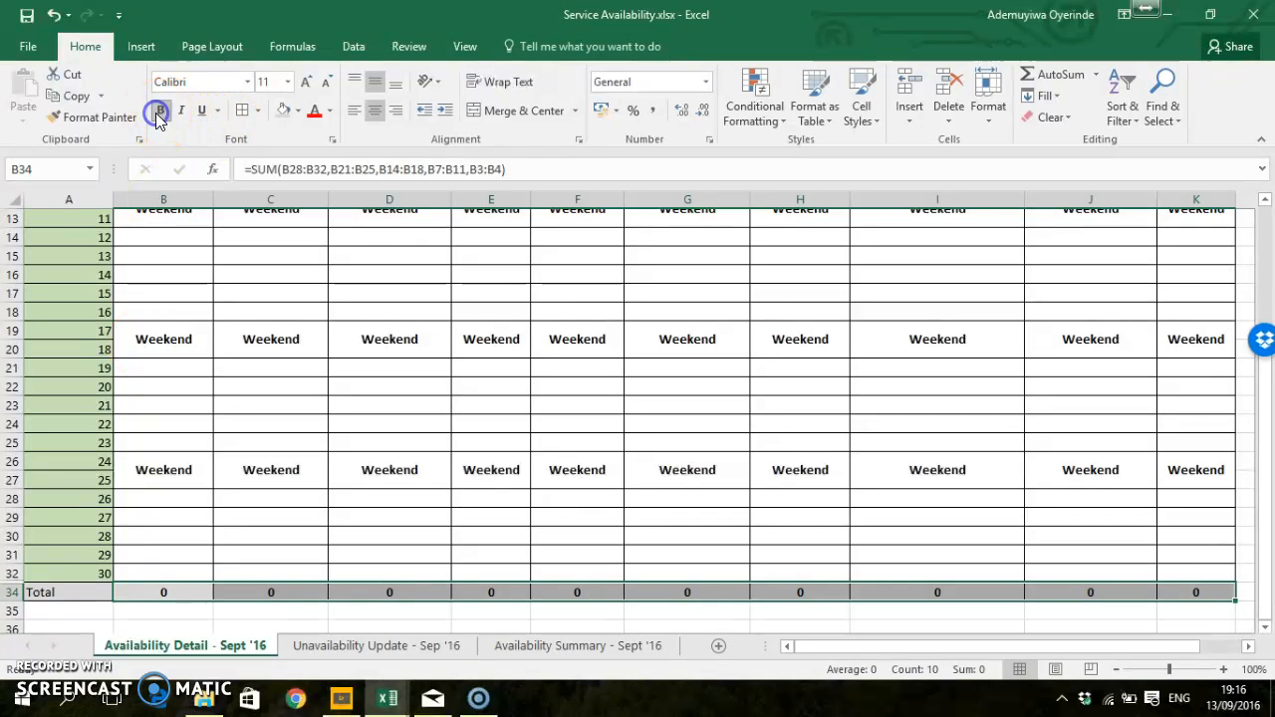
left_click(45, 595)
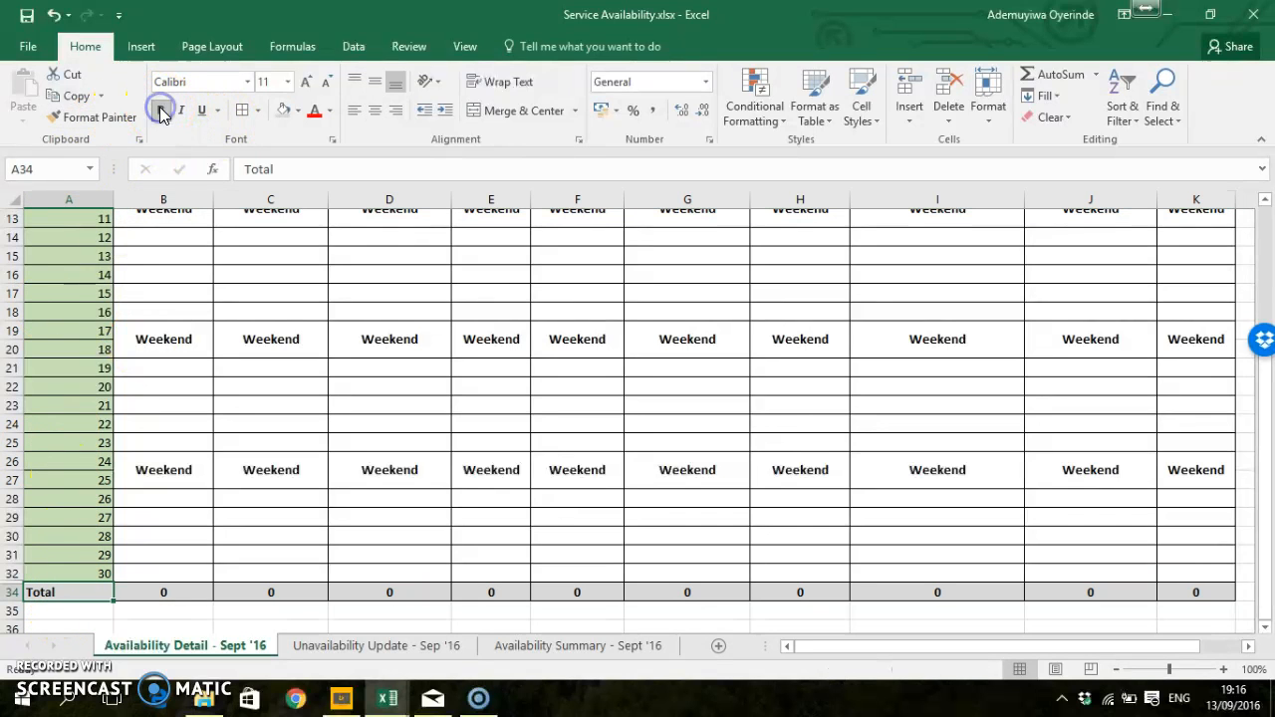